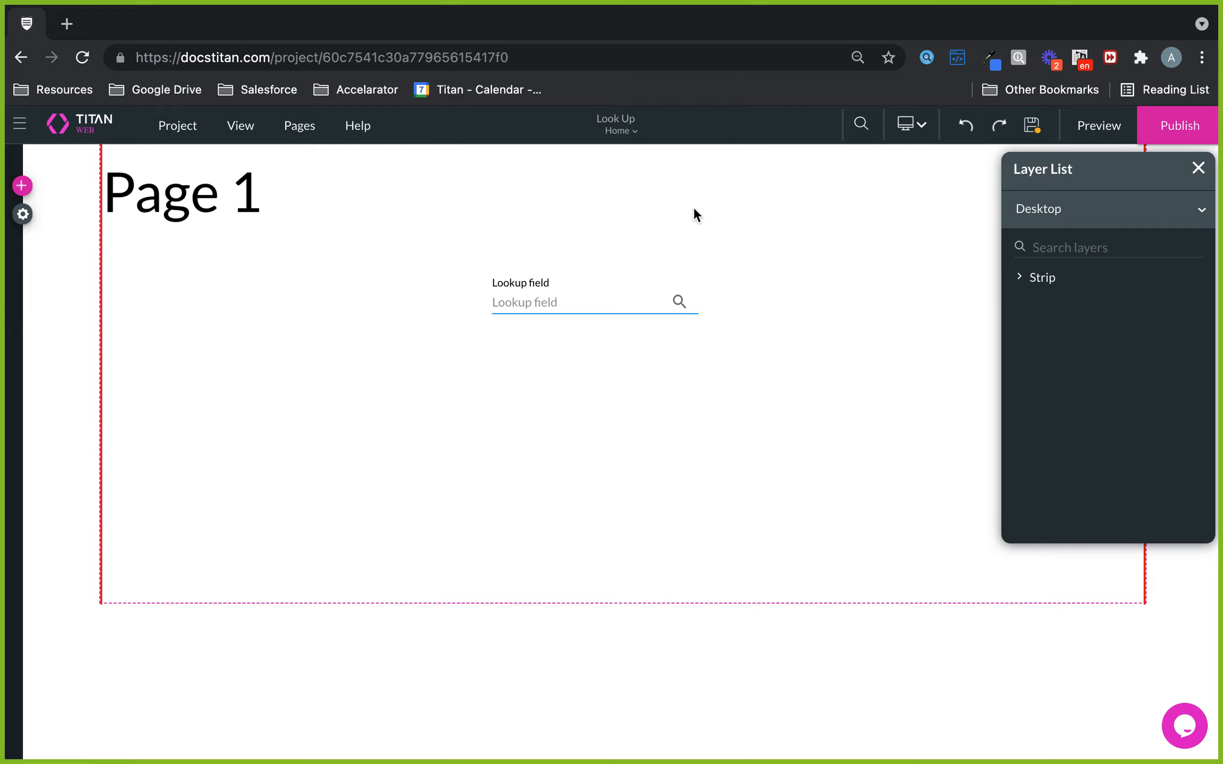
View Page 2 of the Look Up project with its account creation form, and return to the Home page.
click(637, 132)
click(629, 130)
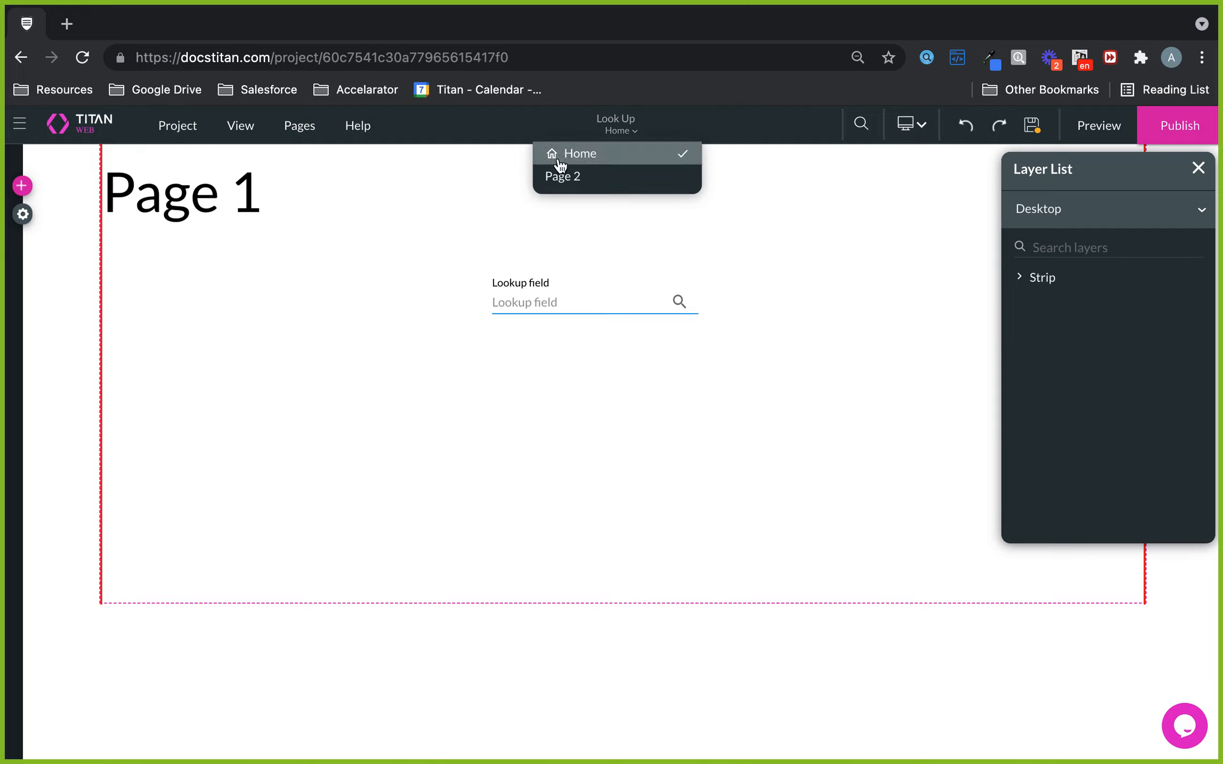
click(587, 180)
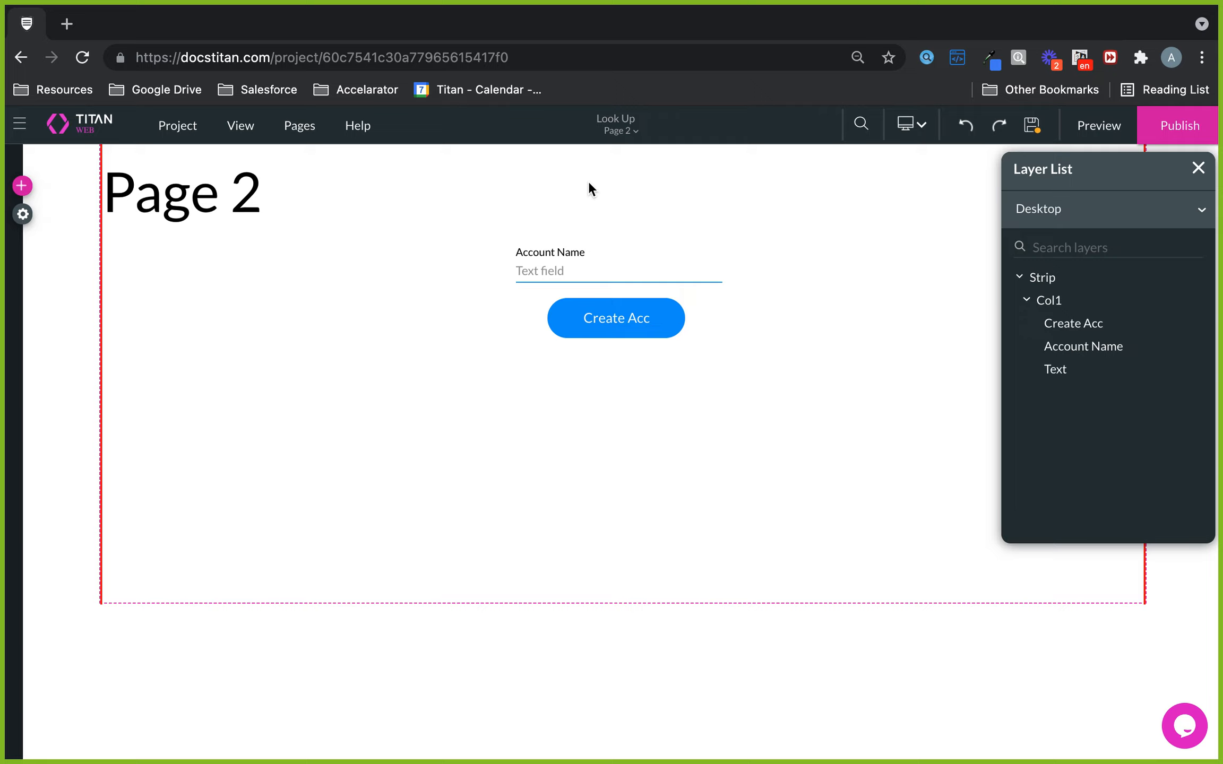
click(629, 133)
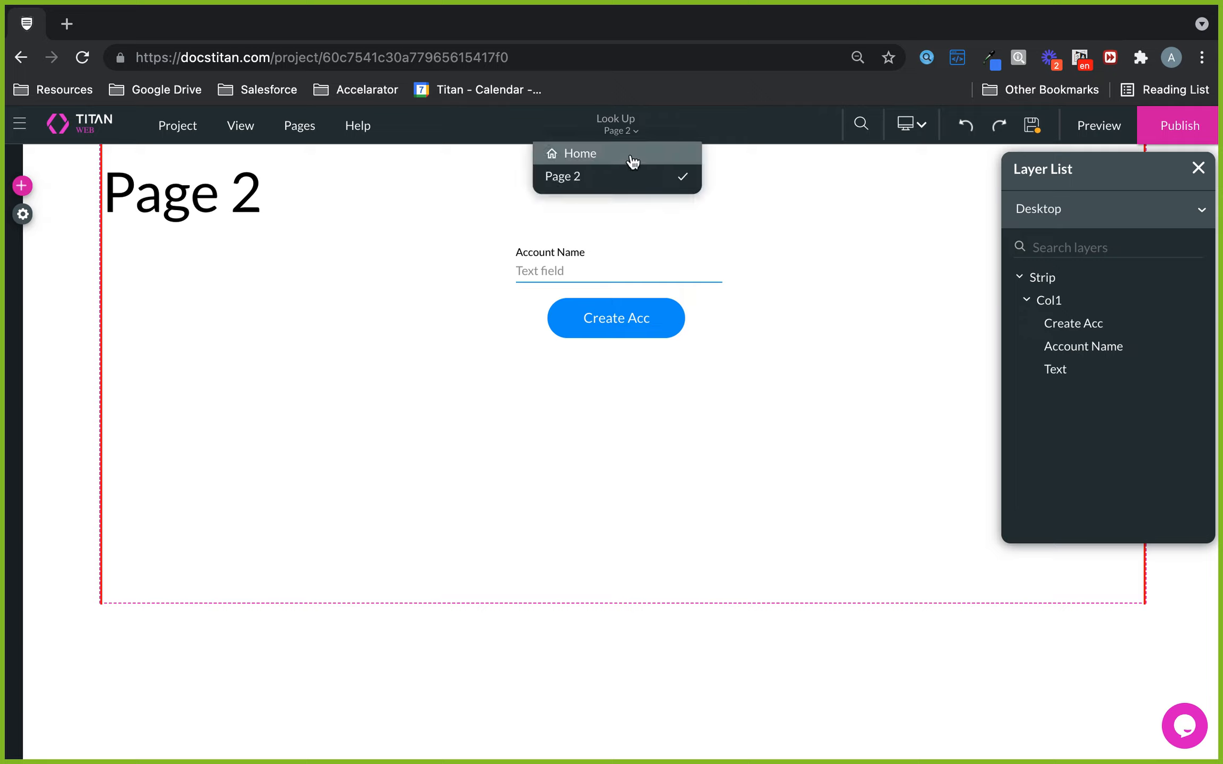
click(631, 158)
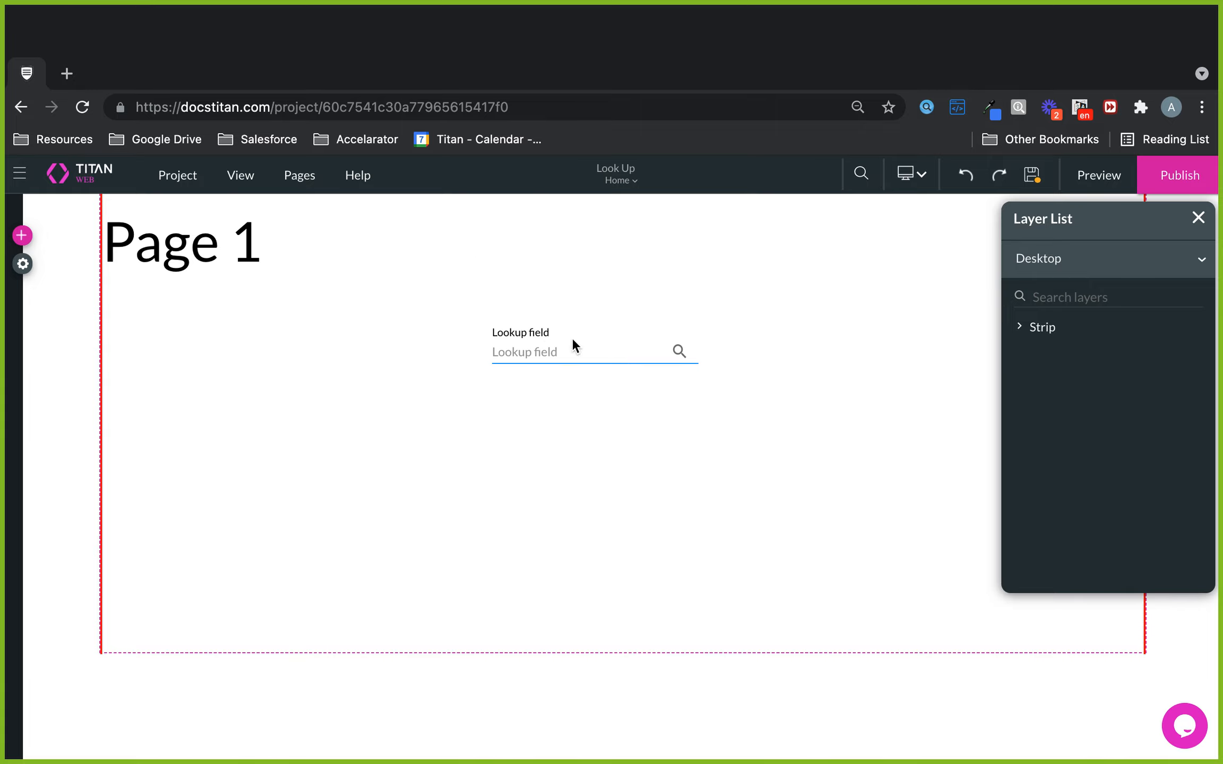
Review the lookup field's configuration across source selection, conditions and mapping, and apply it as it stands.
click(619, 354)
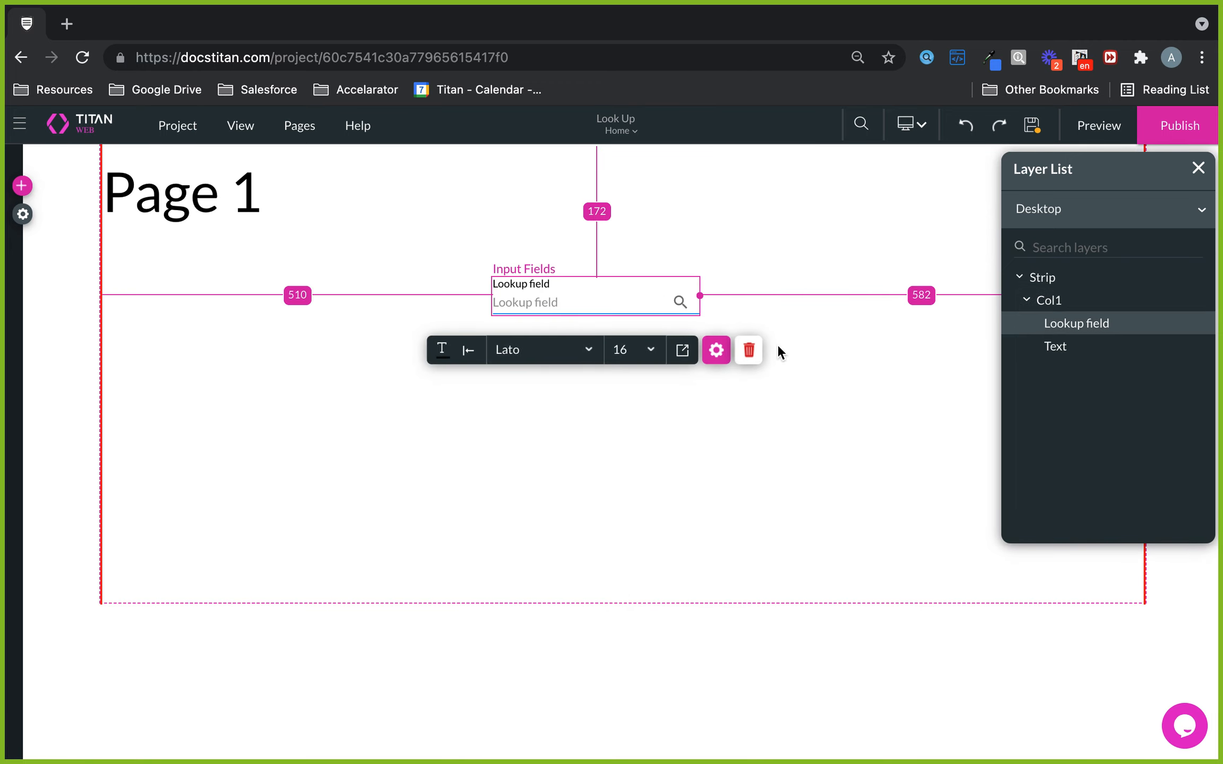
click(717, 355)
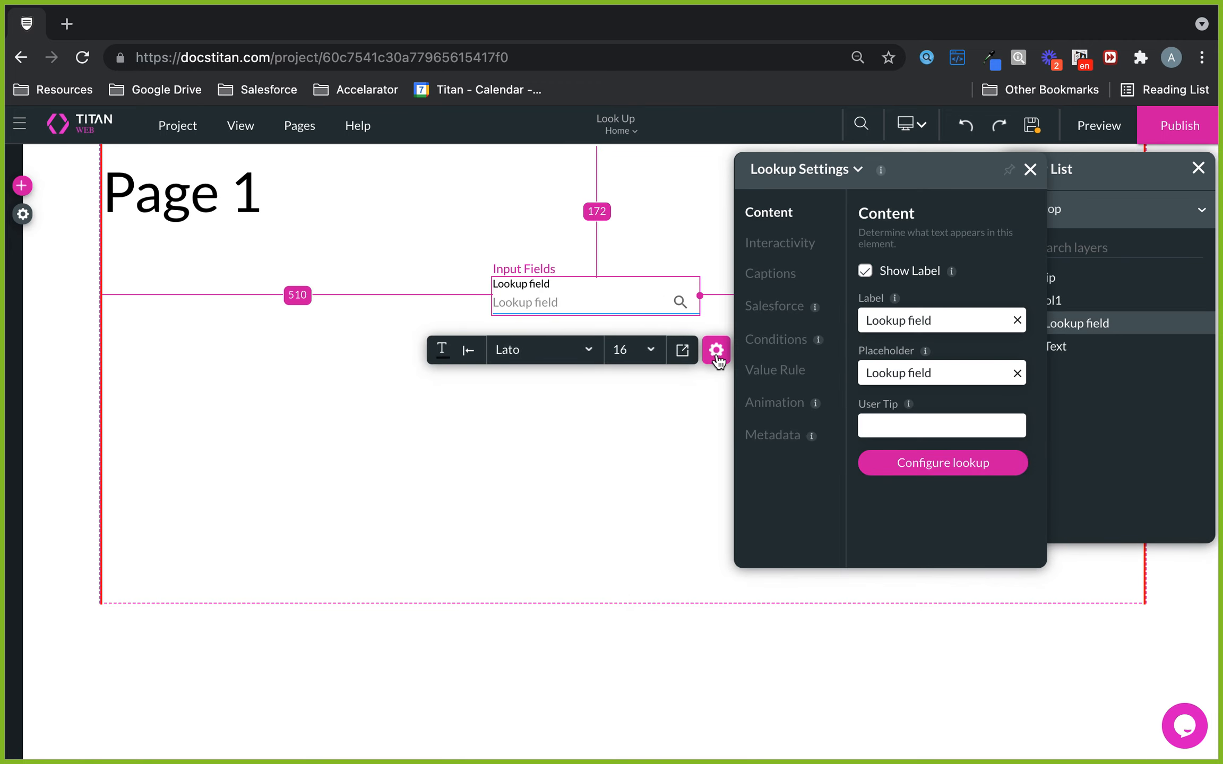
click(796, 247)
click(763, 223)
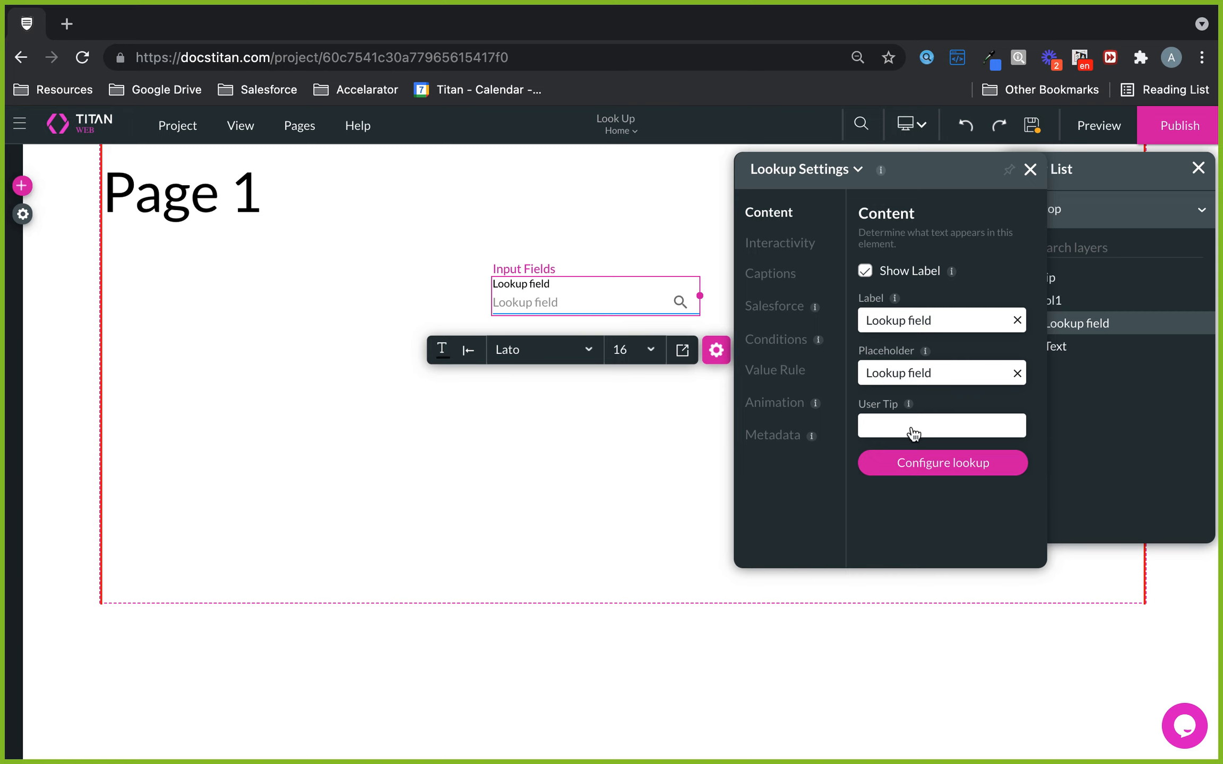
click(915, 465)
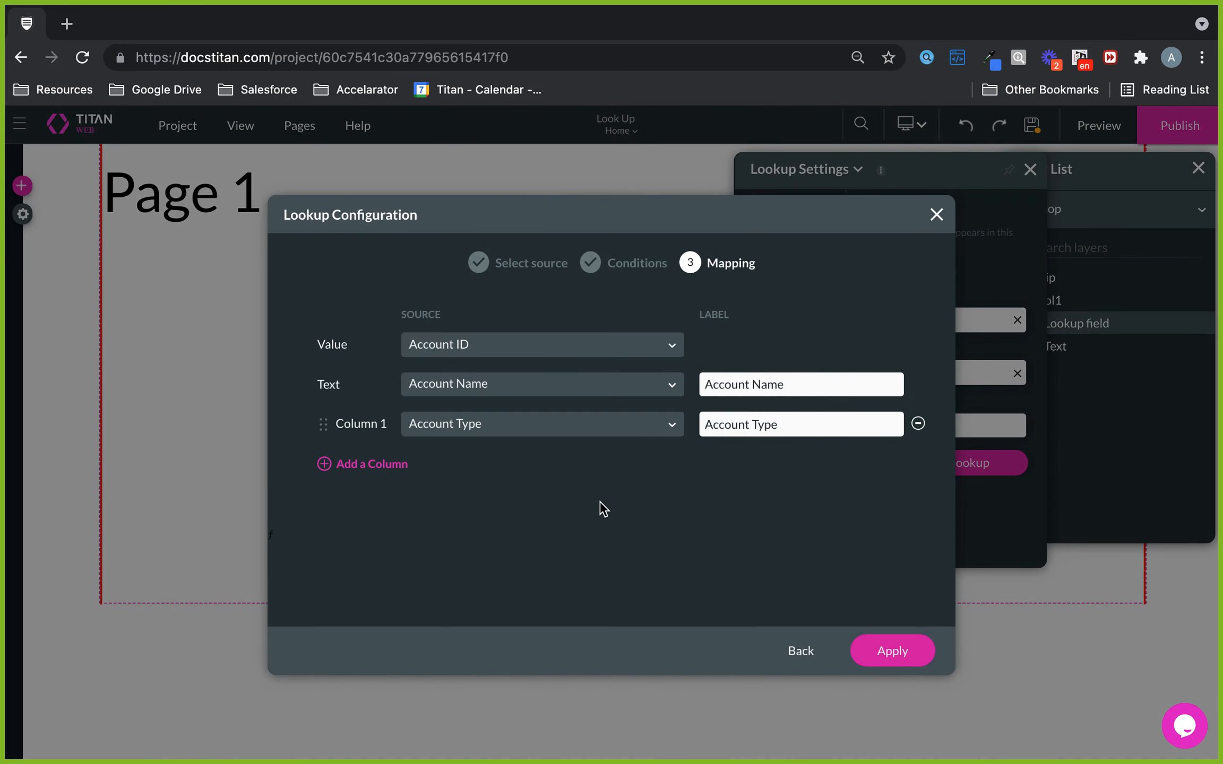
click(789, 653)
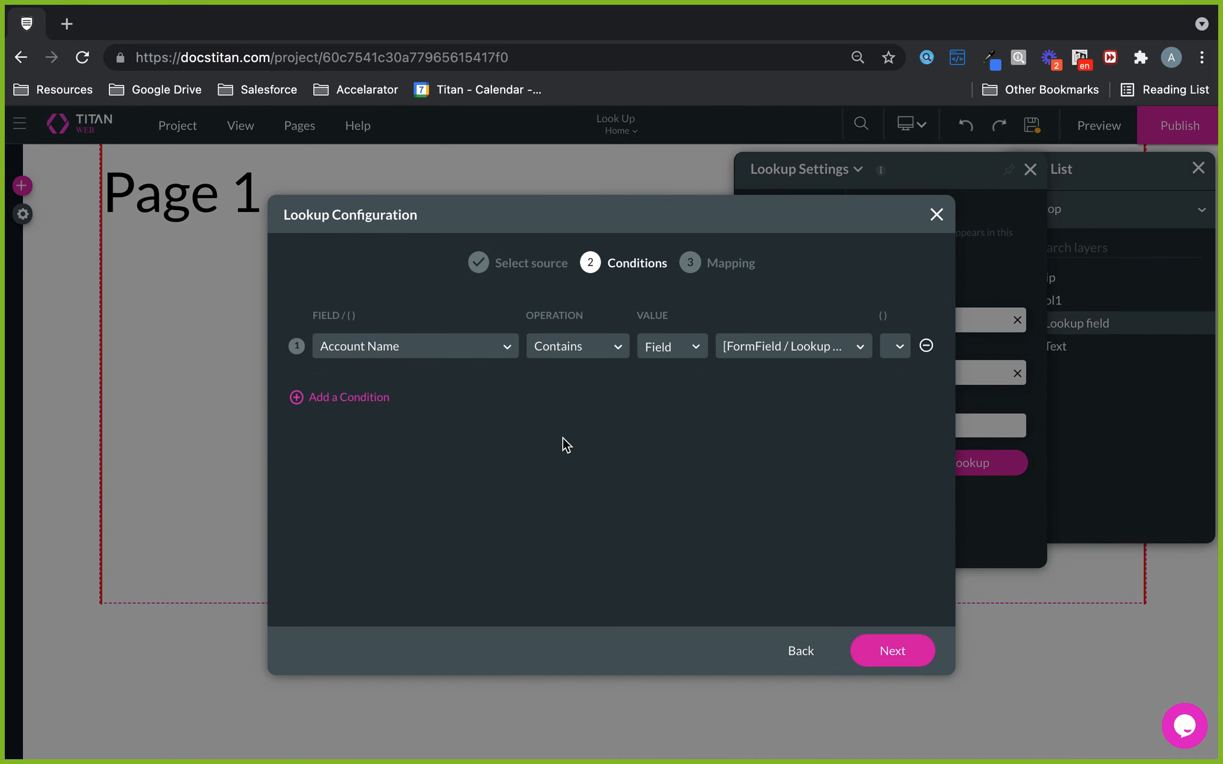
click(803, 651)
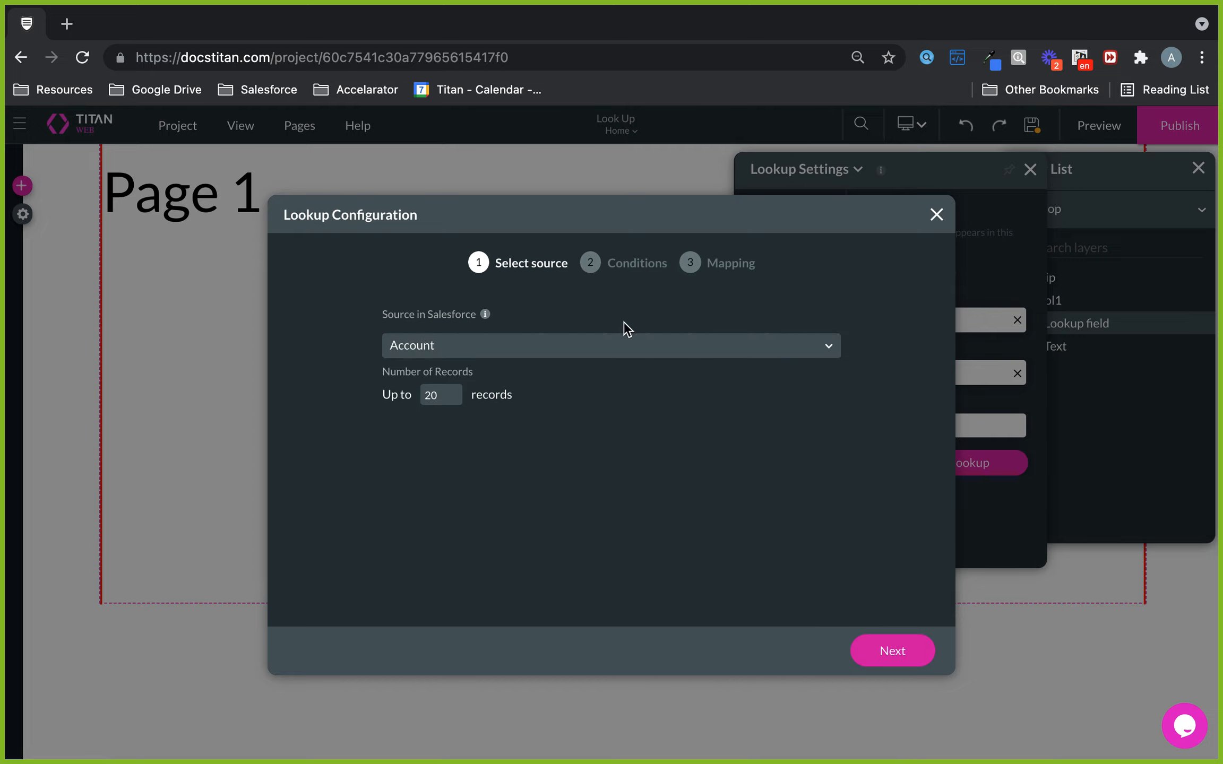
click(909, 656)
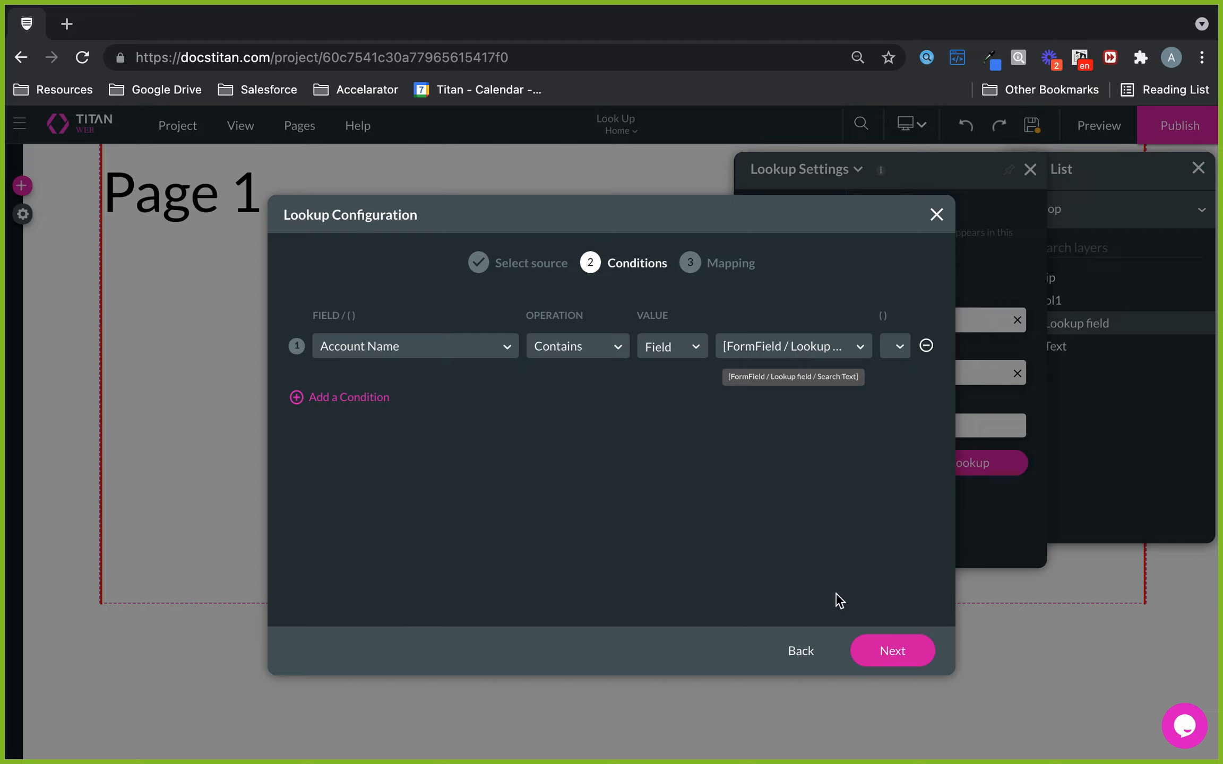
click(870, 649)
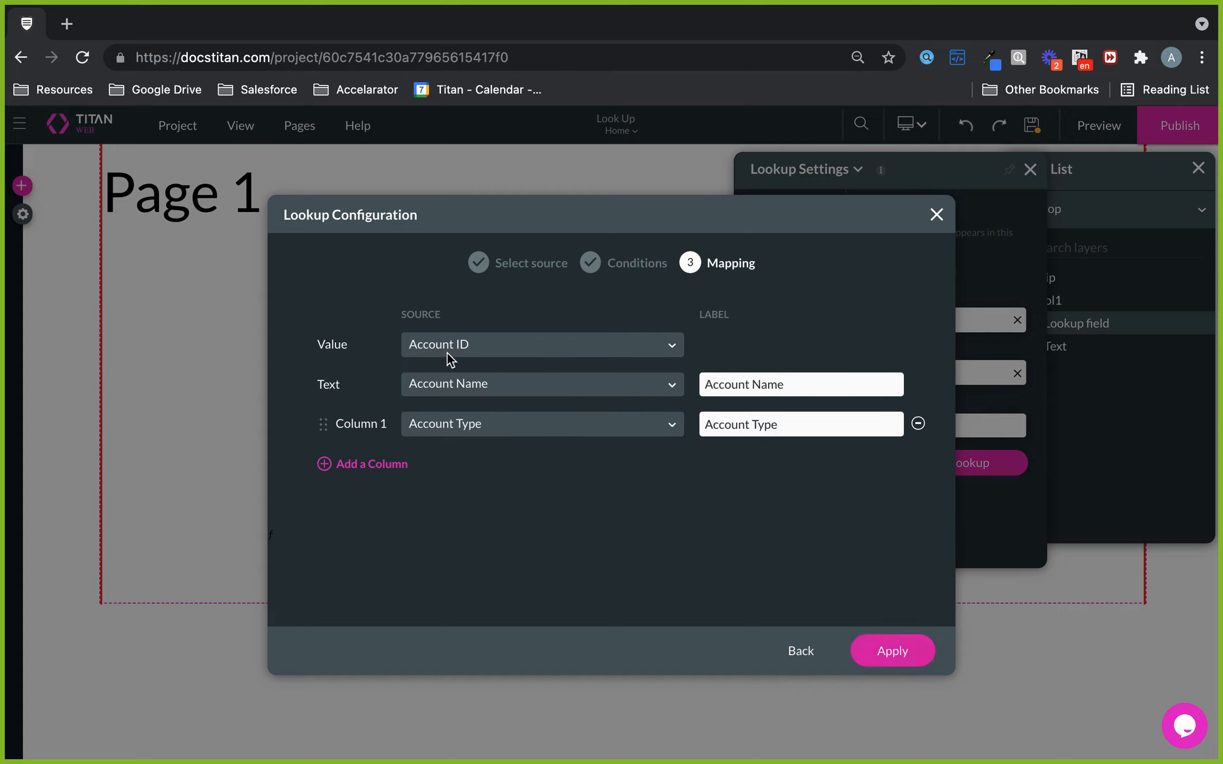
drag(319, 348, 352, 350)
click(367, 378)
click(887, 649)
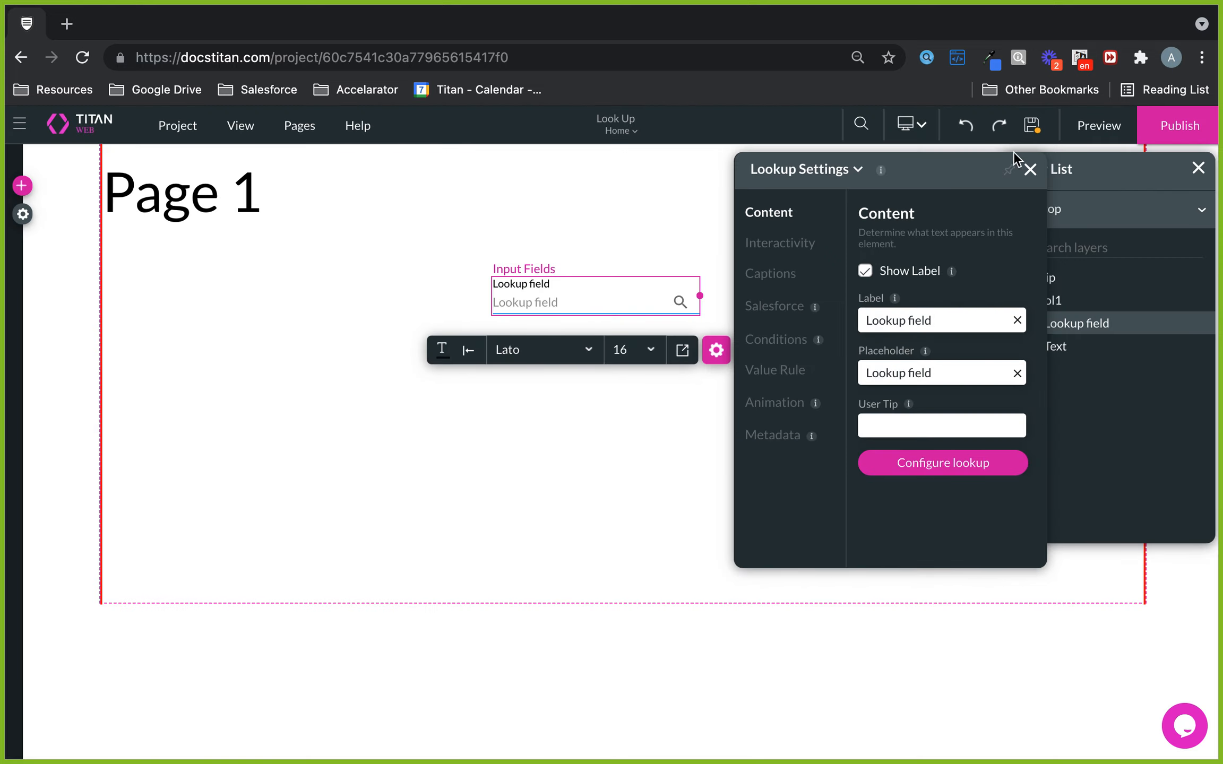
Preview the project, browse the account records offered by the lookup field, and search the field for "dev".
click(1110, 133)
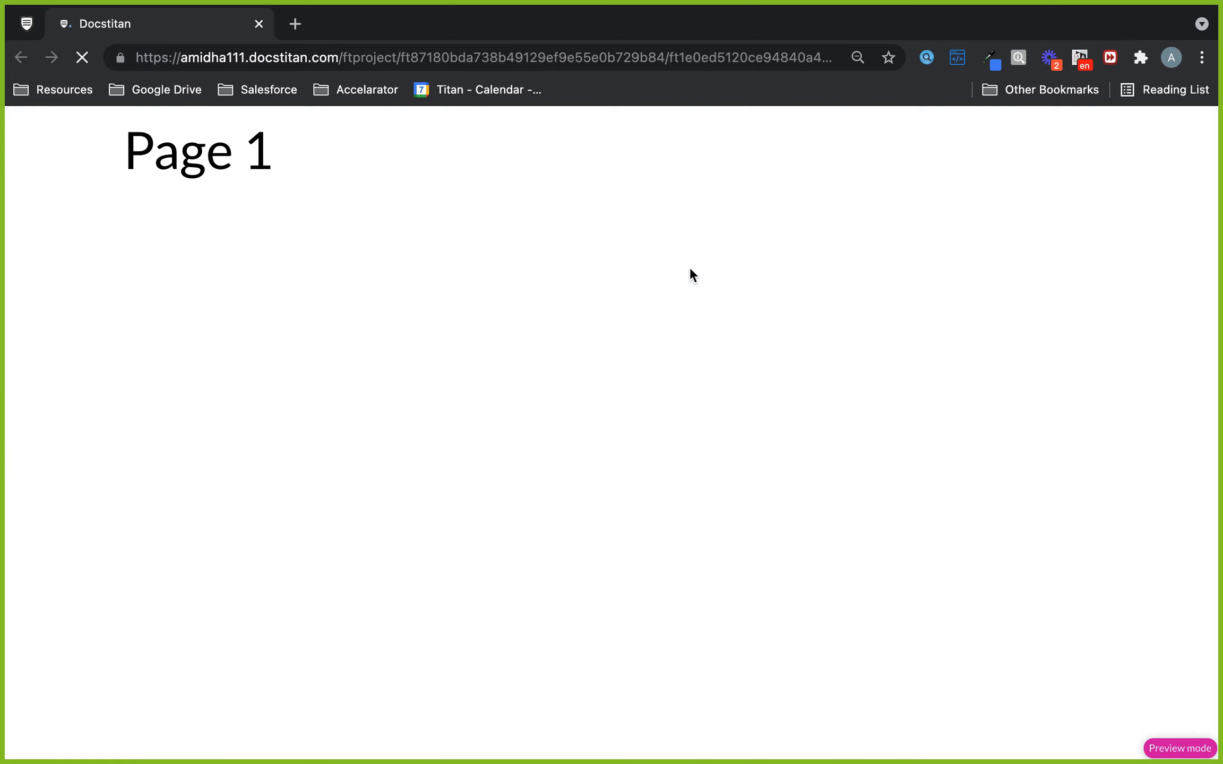
click(659, 249)
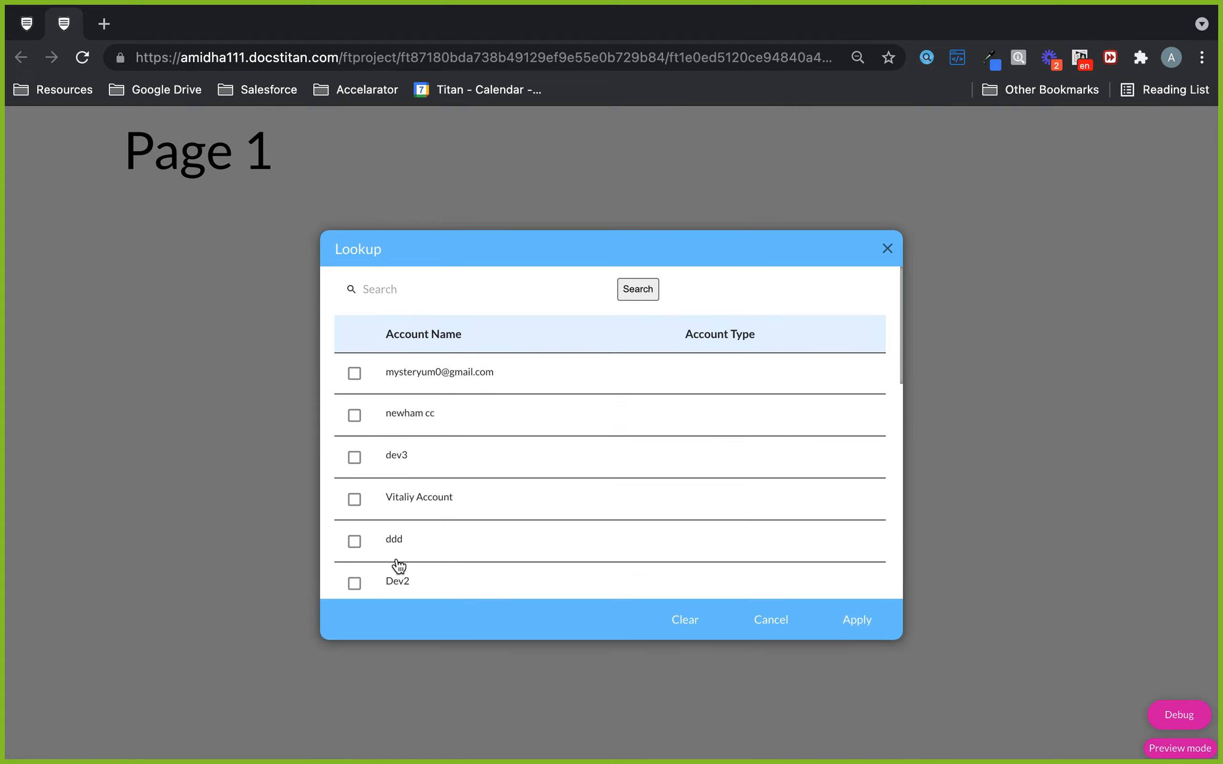
scroll(398, 568, down, 6)
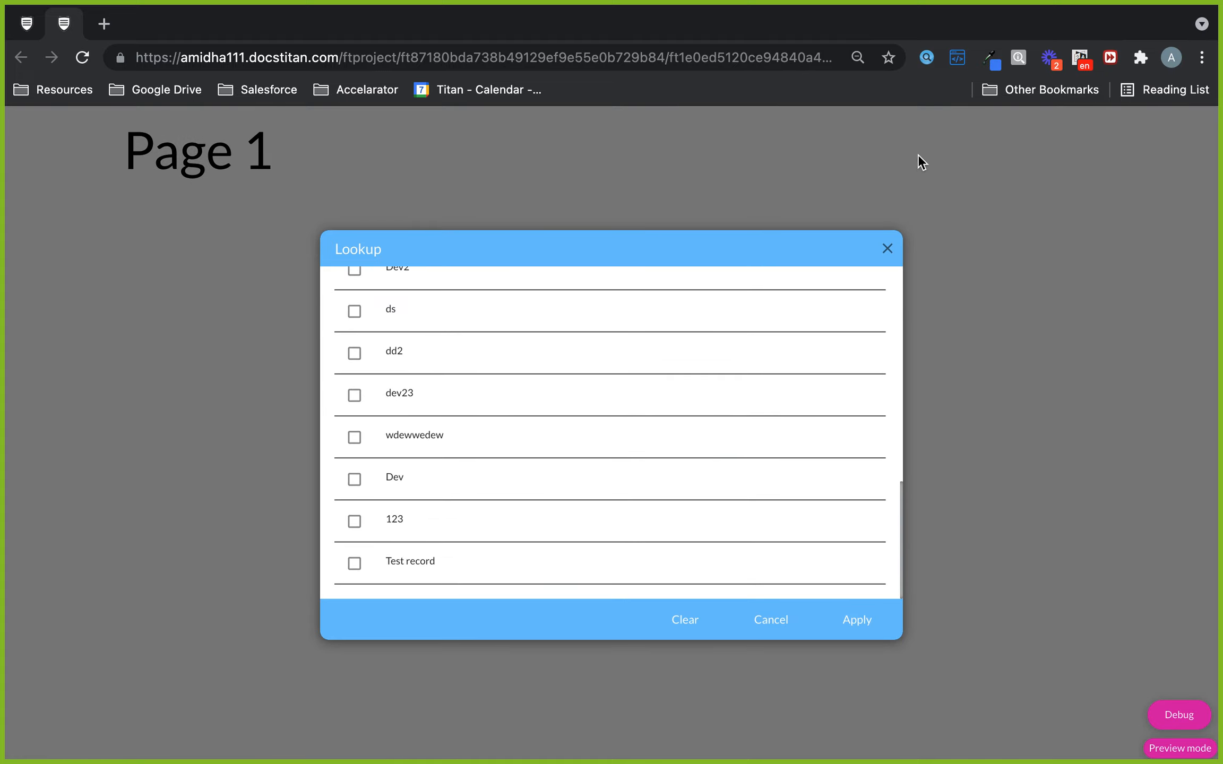
click(889, 248)
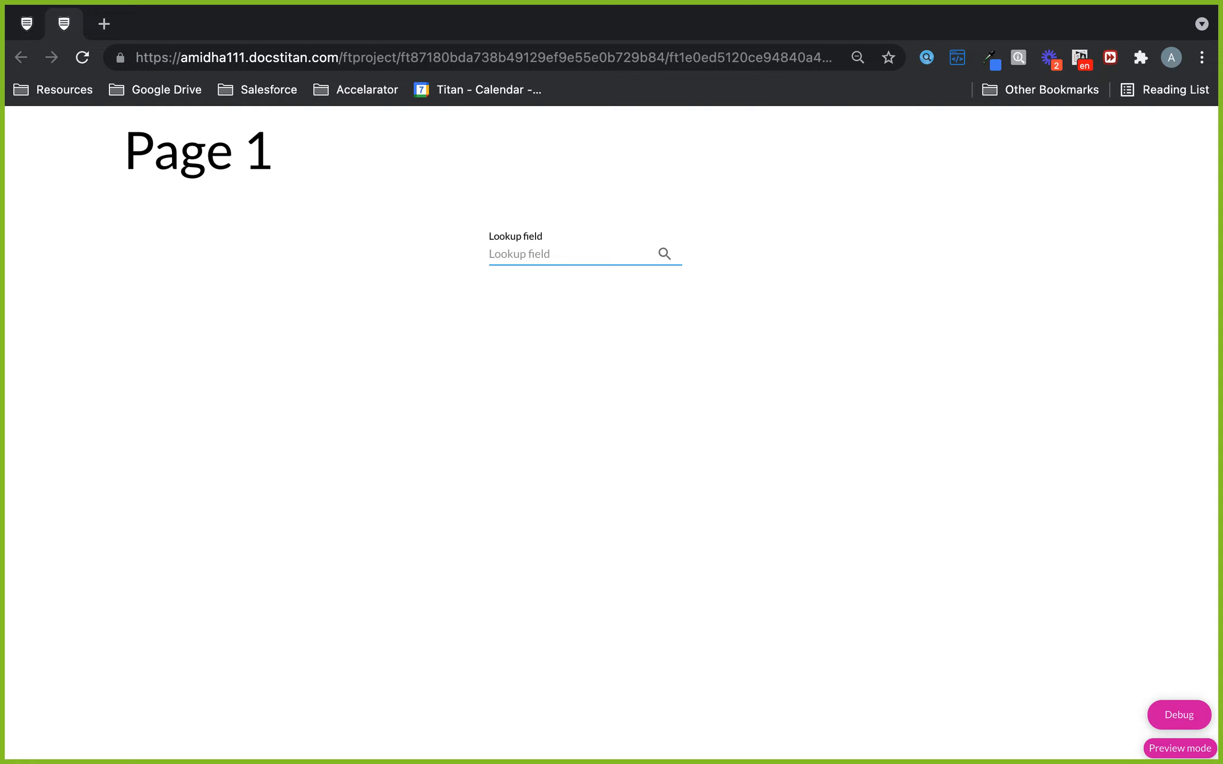
text(dev)
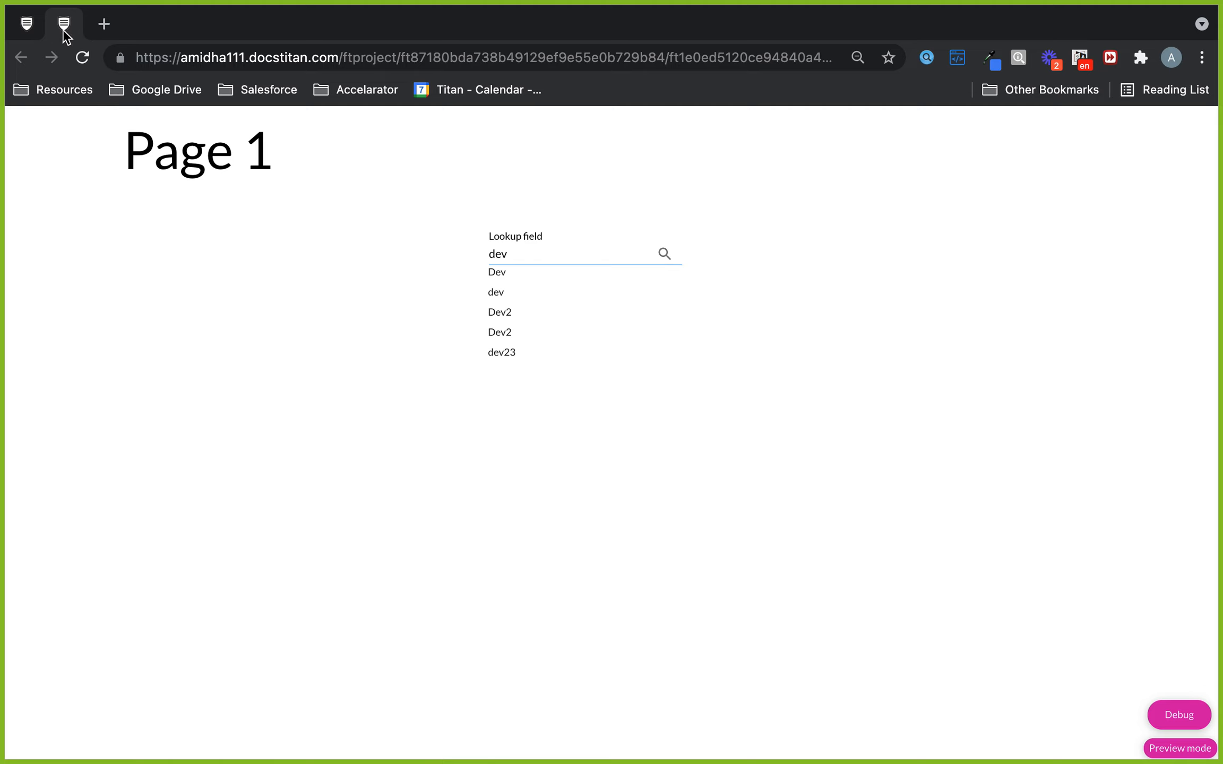
Return to the project editor and open the Allow Add Record configuration in the lookup field's interactivity settings.
click(27, 24)
click(582, 286)
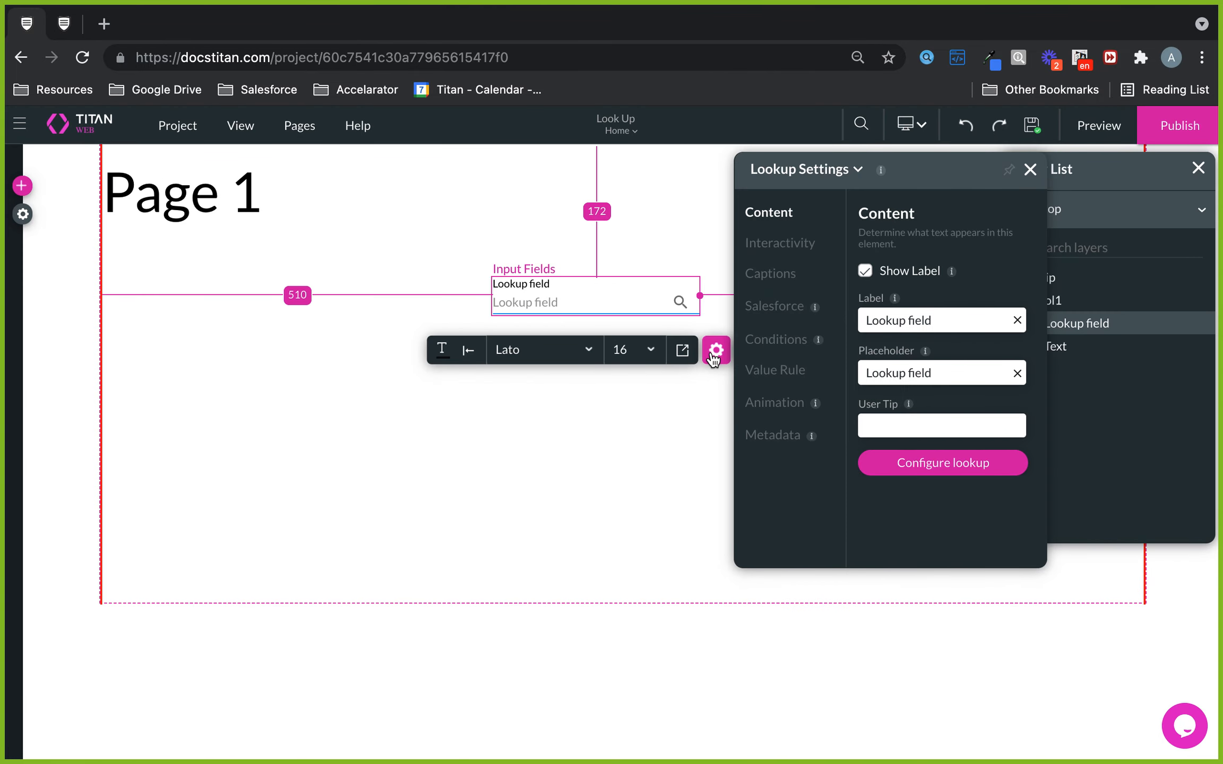
click(791, 245)
scroll(897, 416, down, 1)
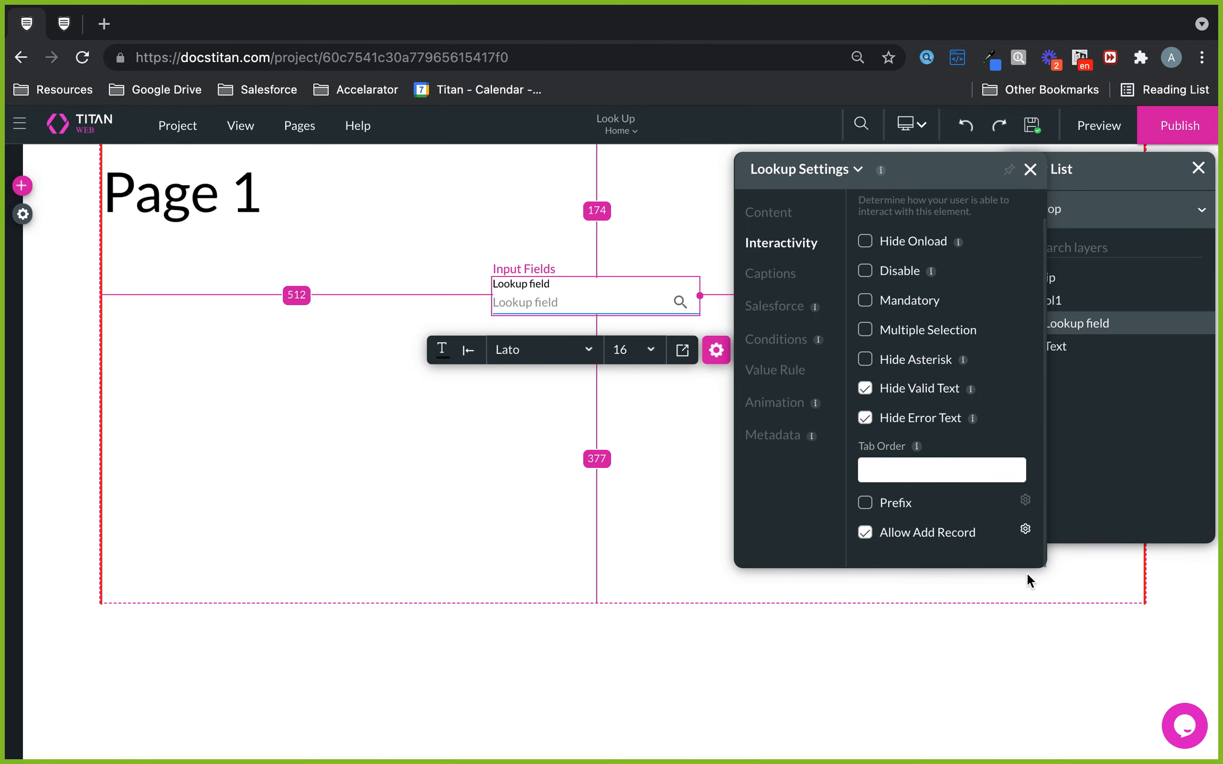
click(1025, 579)
click(631, 320)
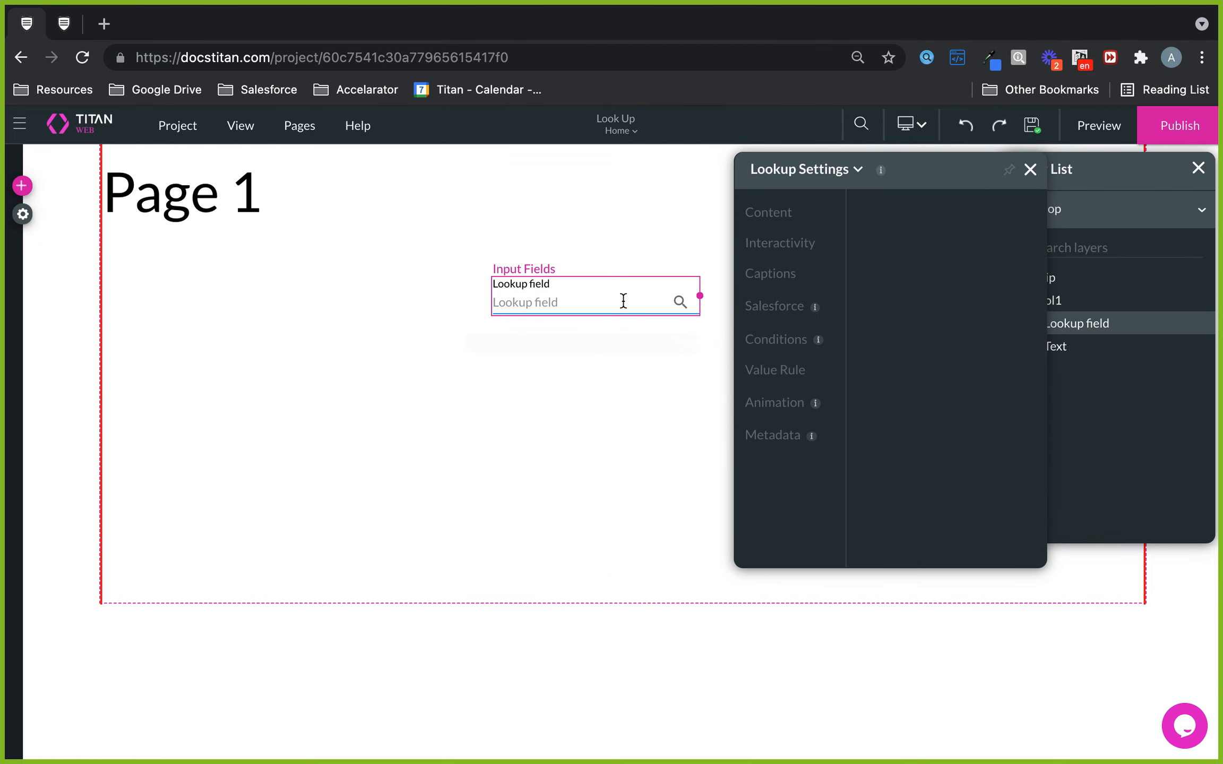
click(770, 242)
scroll(983, 539, down, 1)
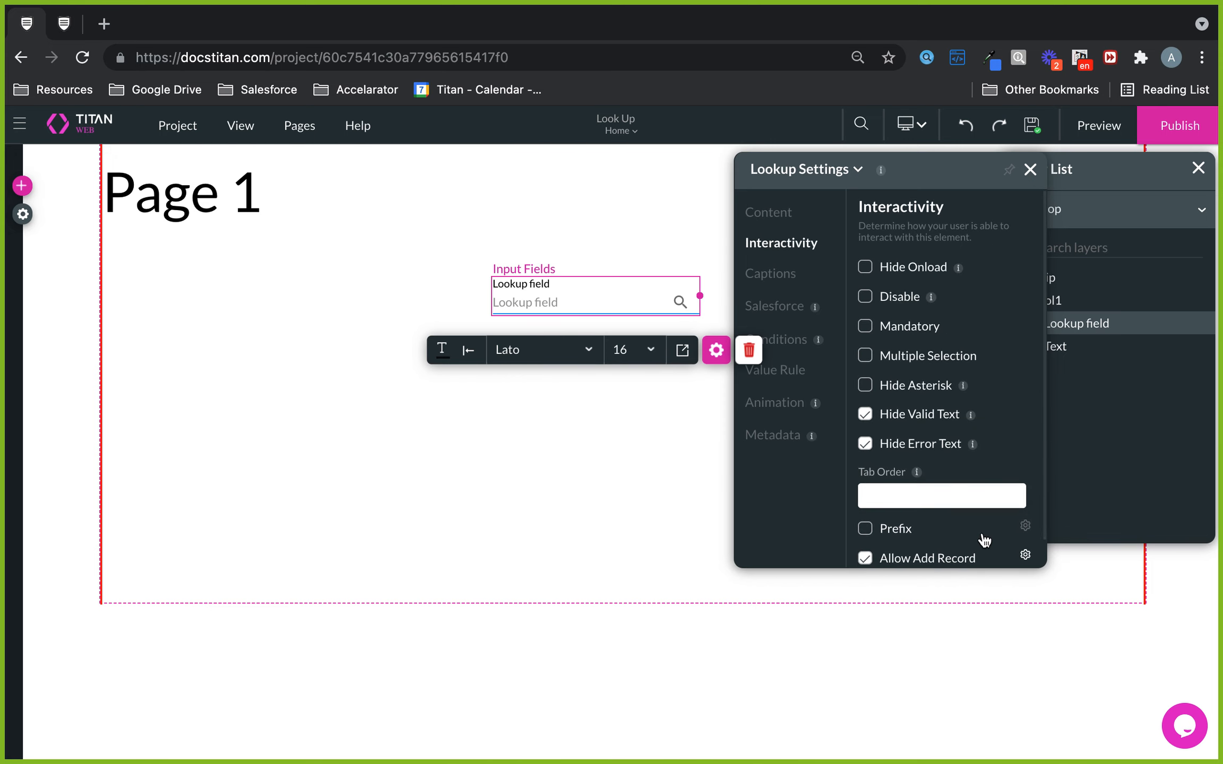
click(1025, 547)
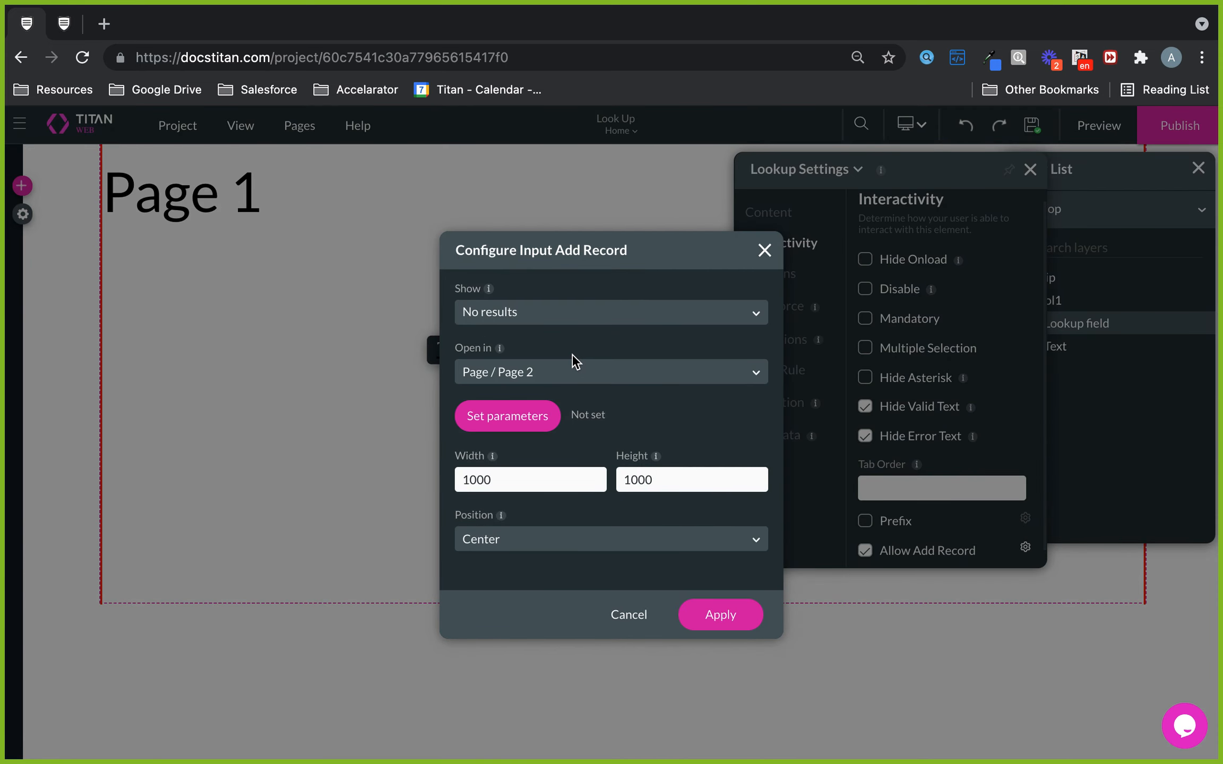
Choose No results as the Show condition for adding a record and apply the configuration, keeping Page 2 as the target page.
click(538, 313)
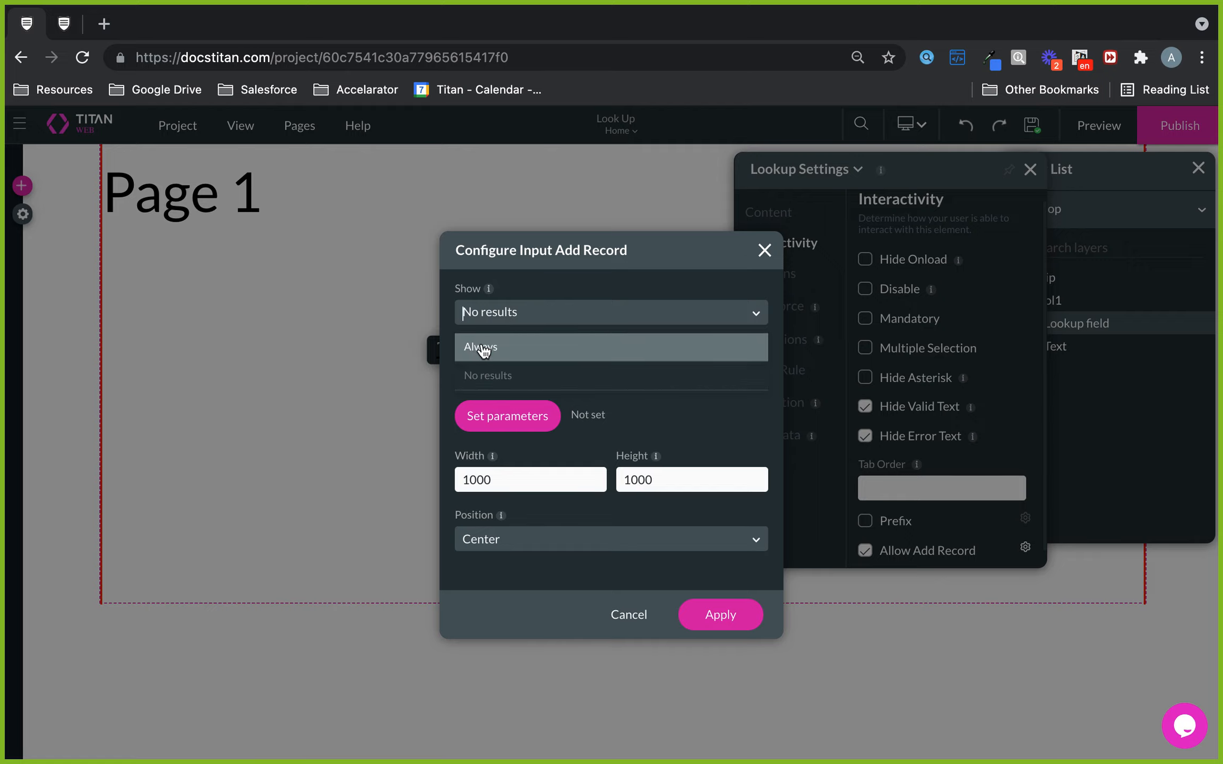
click(491, 377)
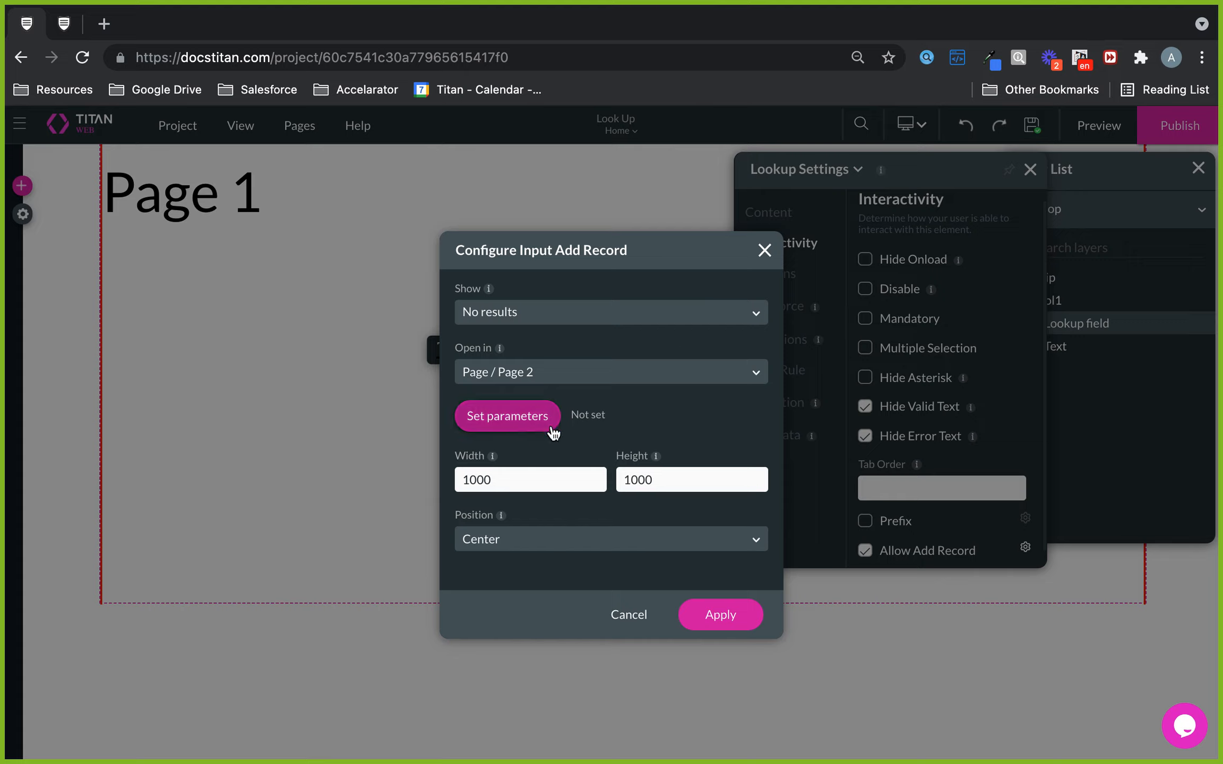
click(517, 472)
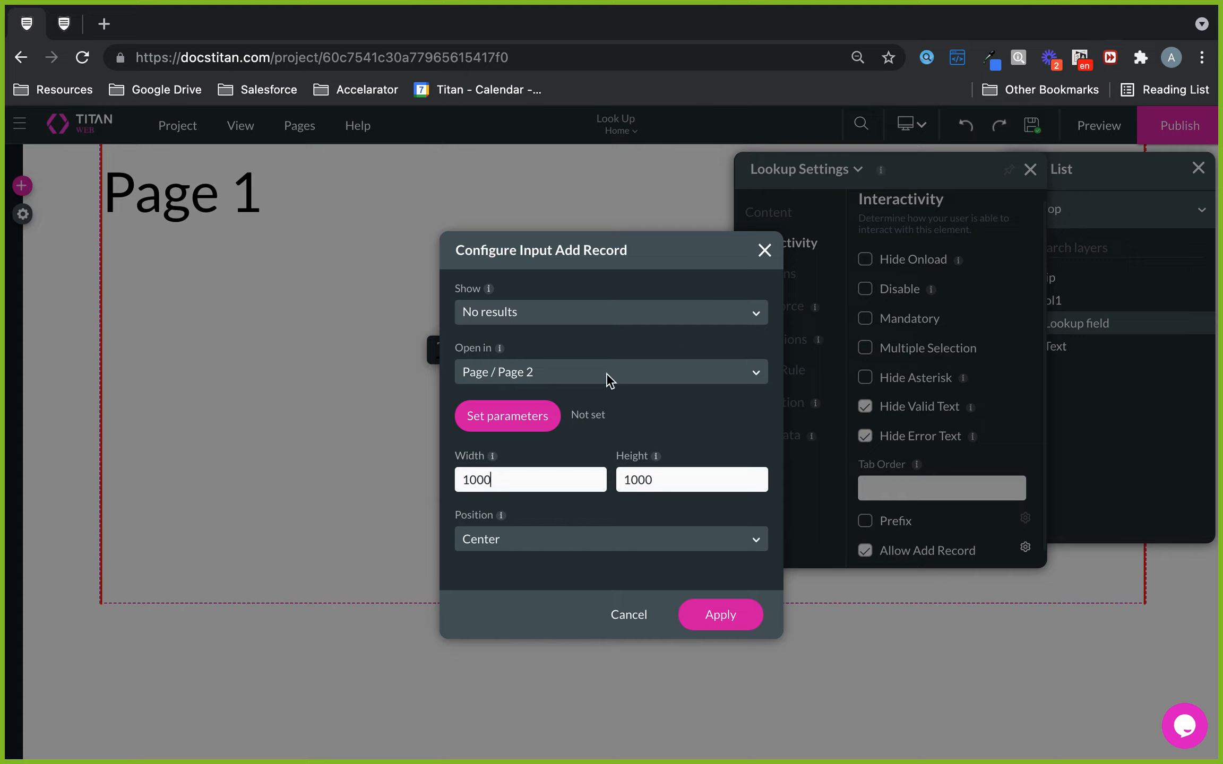
drag(529, 479, 444, 464)
click(741, 624)
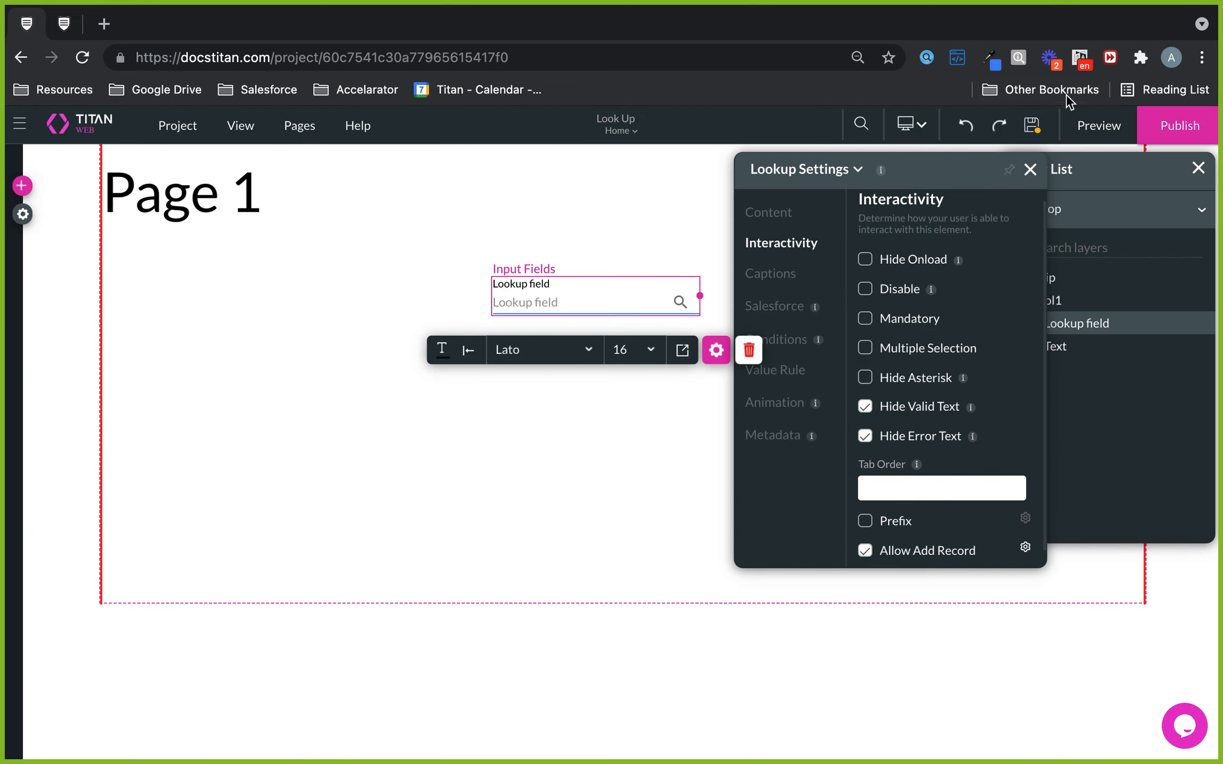
Switch to the preview and replace the lookup field's search text with "accc doesn'".
click(65, 25)
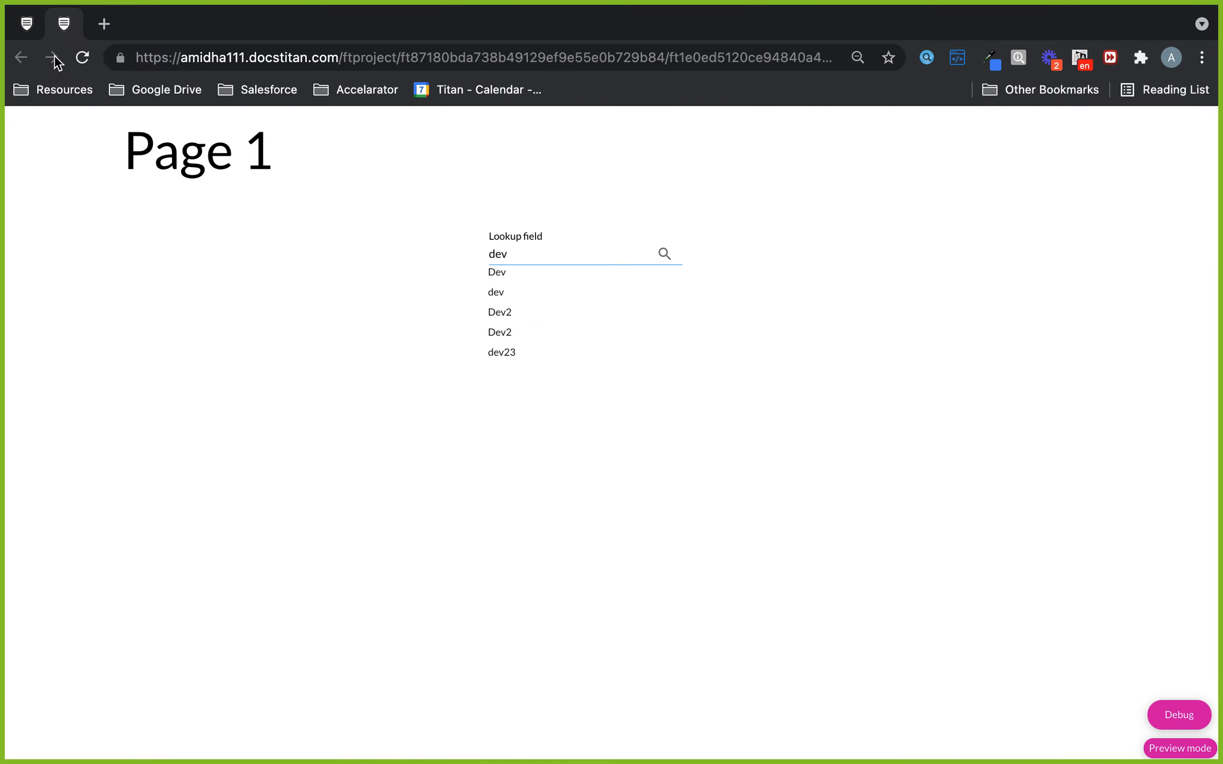
drag(537, 252, 433, 251)
key(BackSpace)
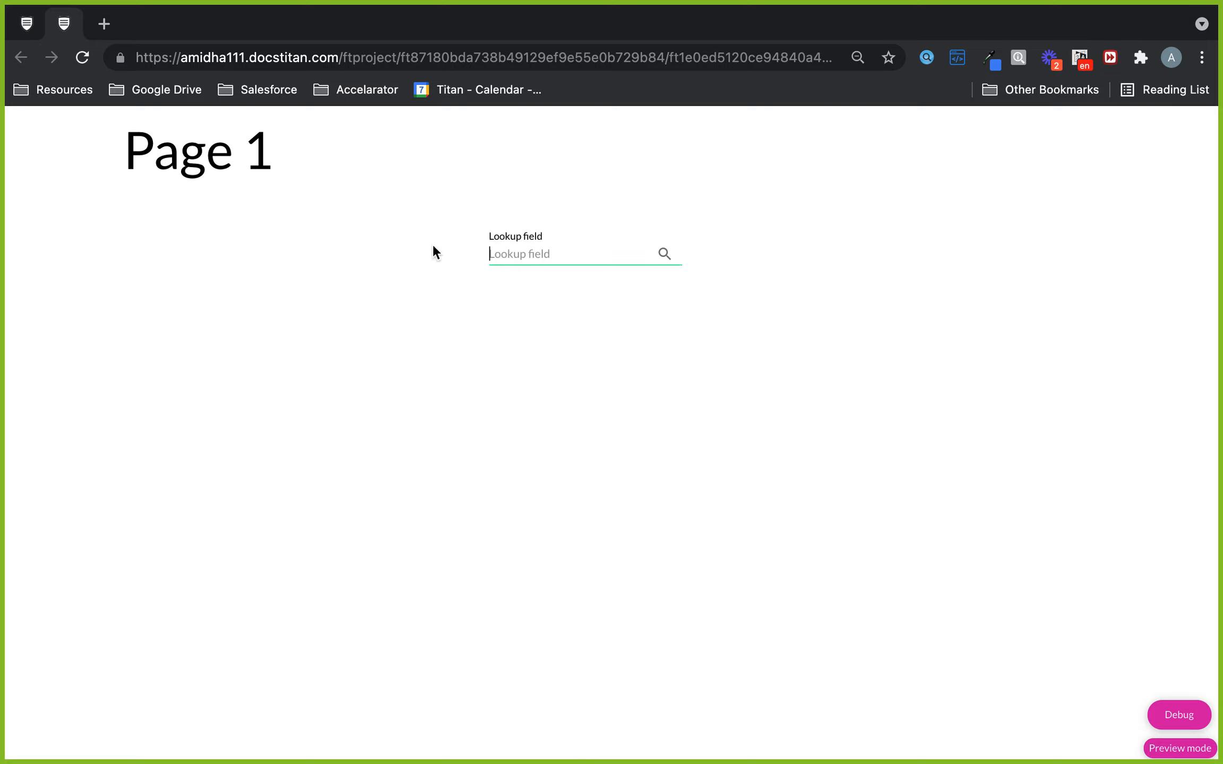
text(accc doesn')
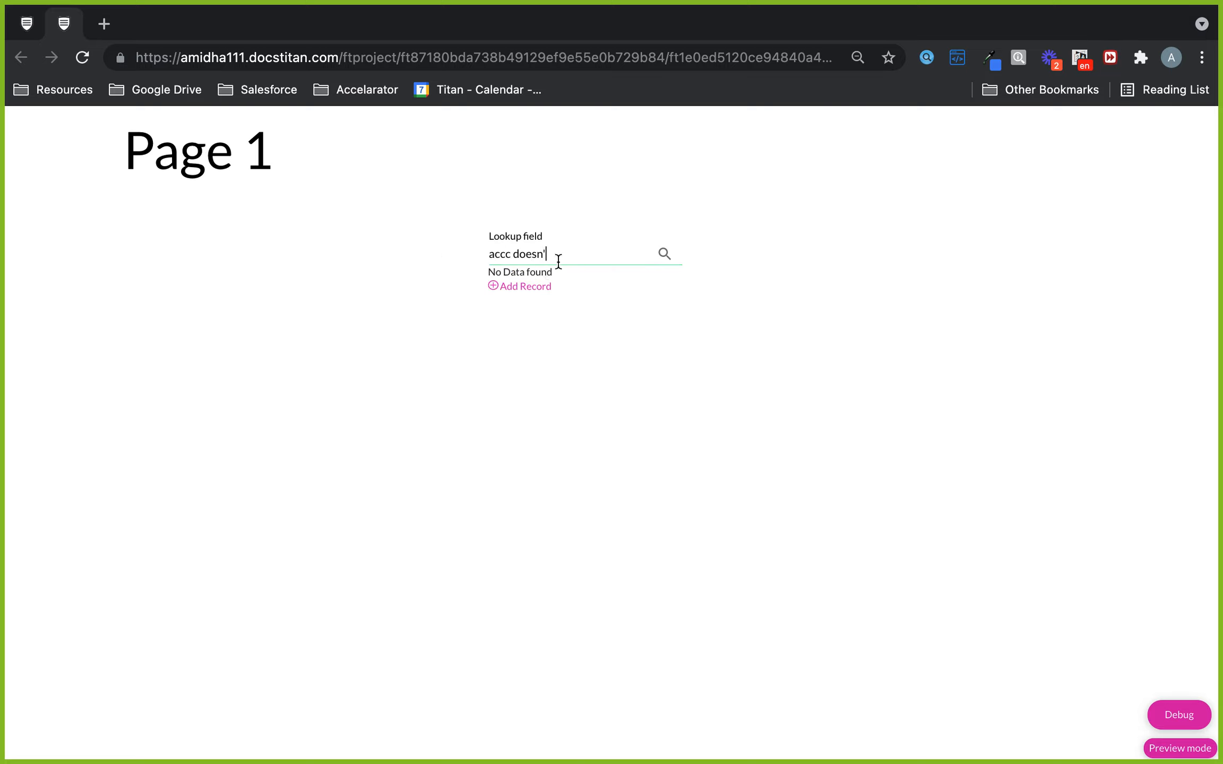
Search the lookup field for "Random", open the Add Record form from the search results, and close it.
drag(570, 248, 466, 256)
key(BackSpace)
text(Random)
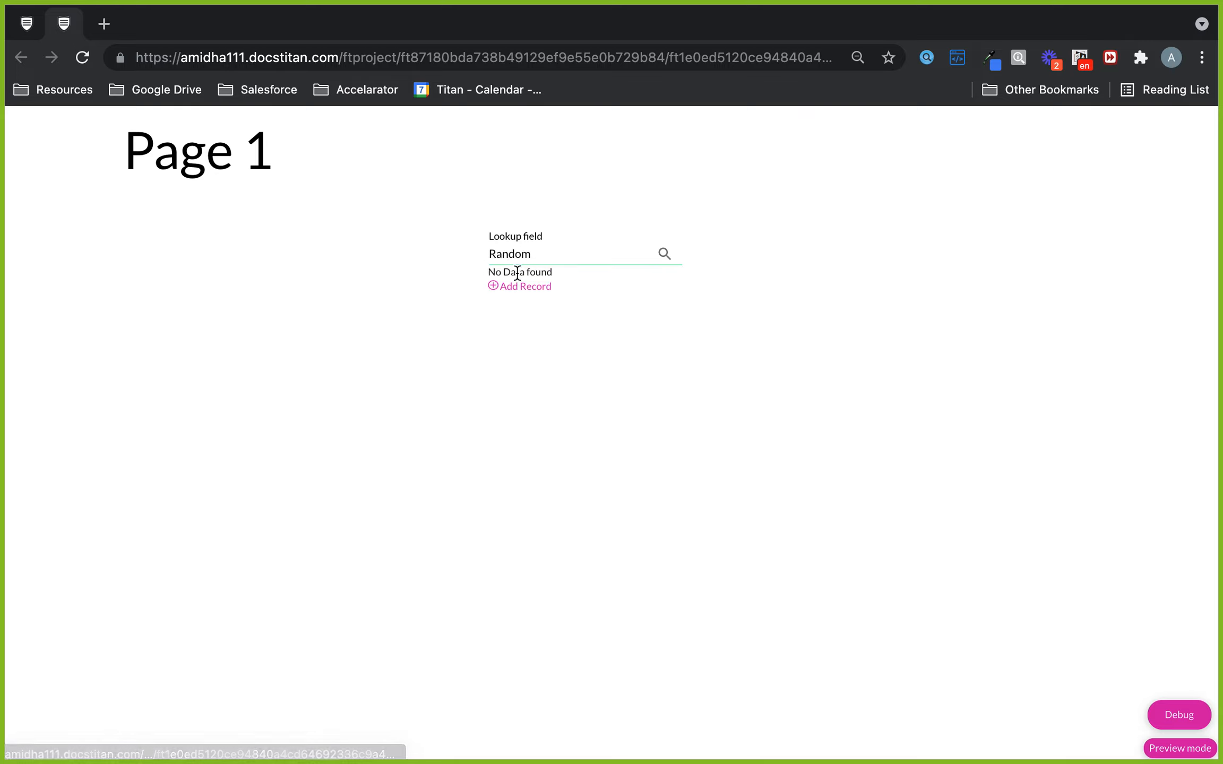
click(515, 288)
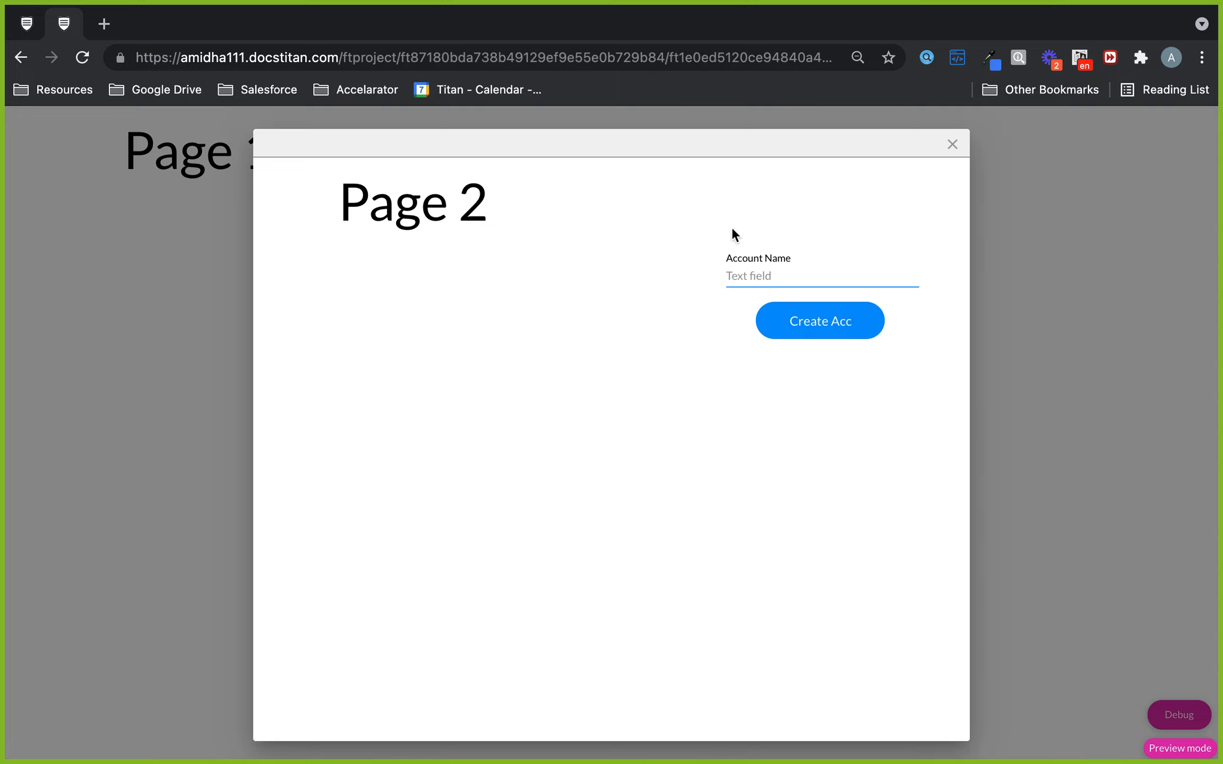
click(953, 146)
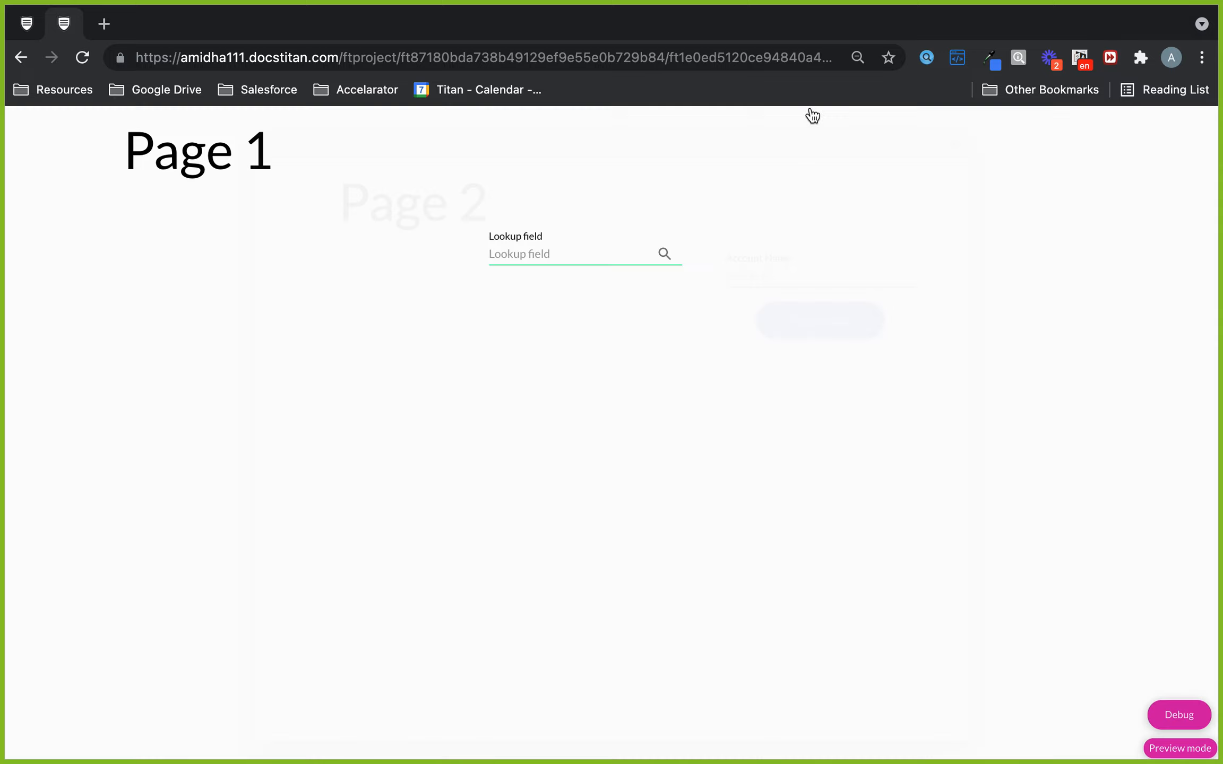
Return to the project editor and close the lookup field's settings.
click(29, 26)
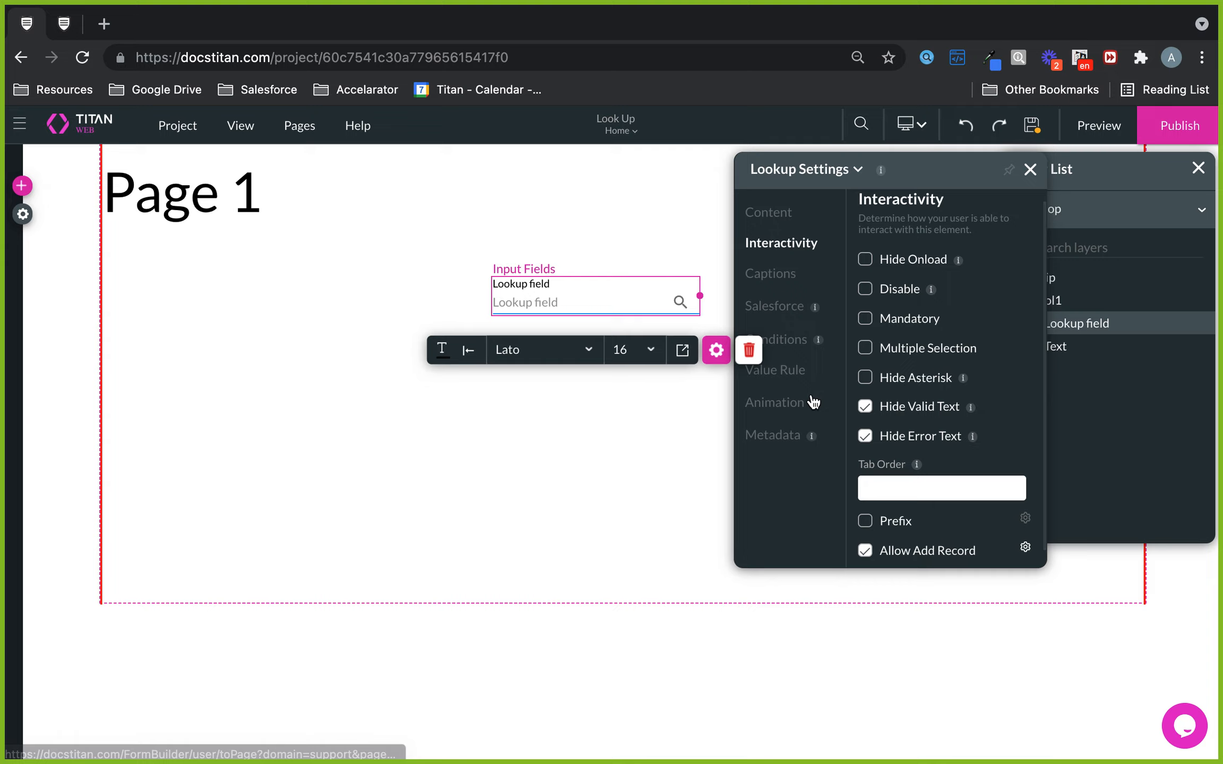
click(1030, 176)
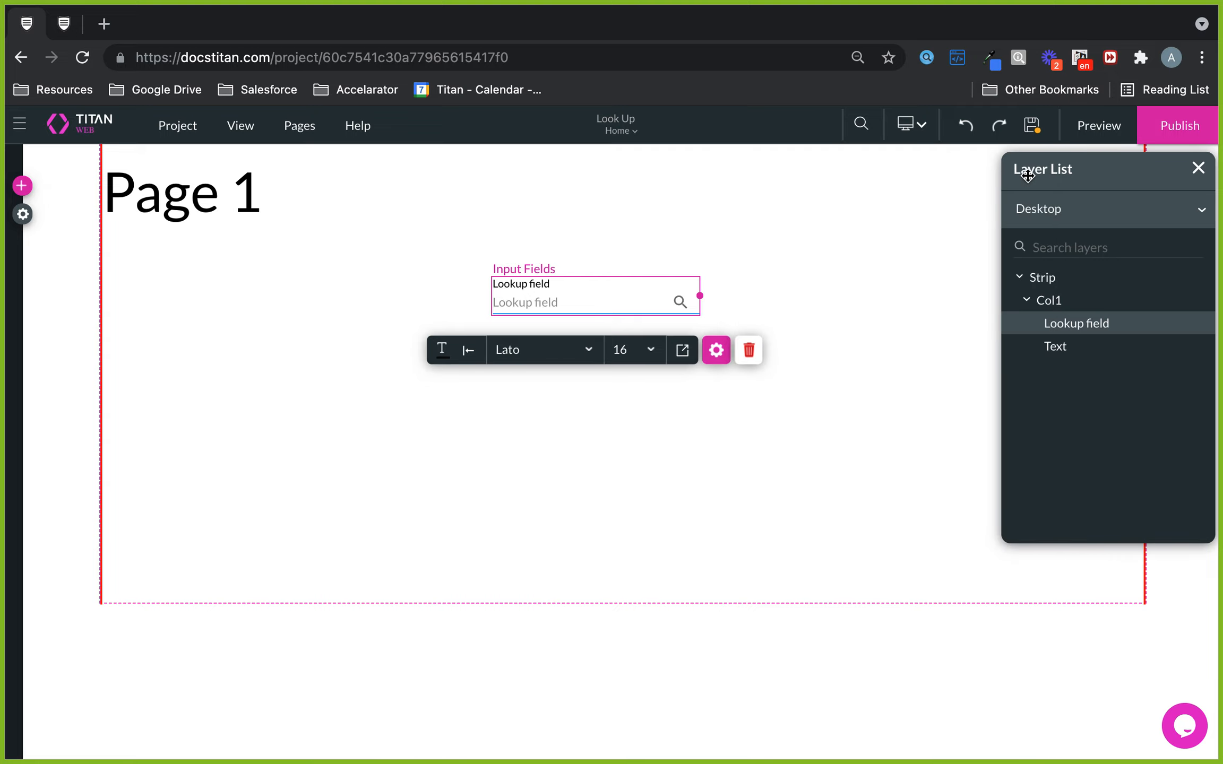
Switch the editor to Page 2, leaving Home without saving the pending changes.
click(634, 133)
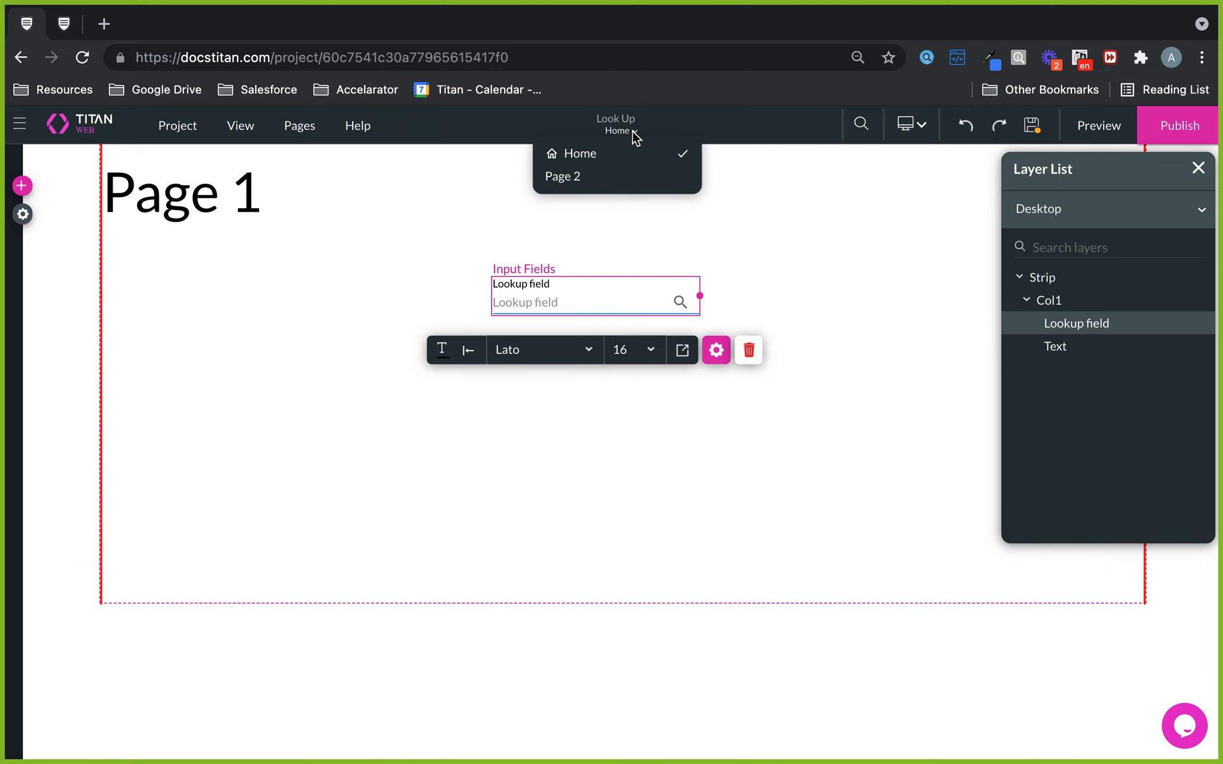
click(571, 178)
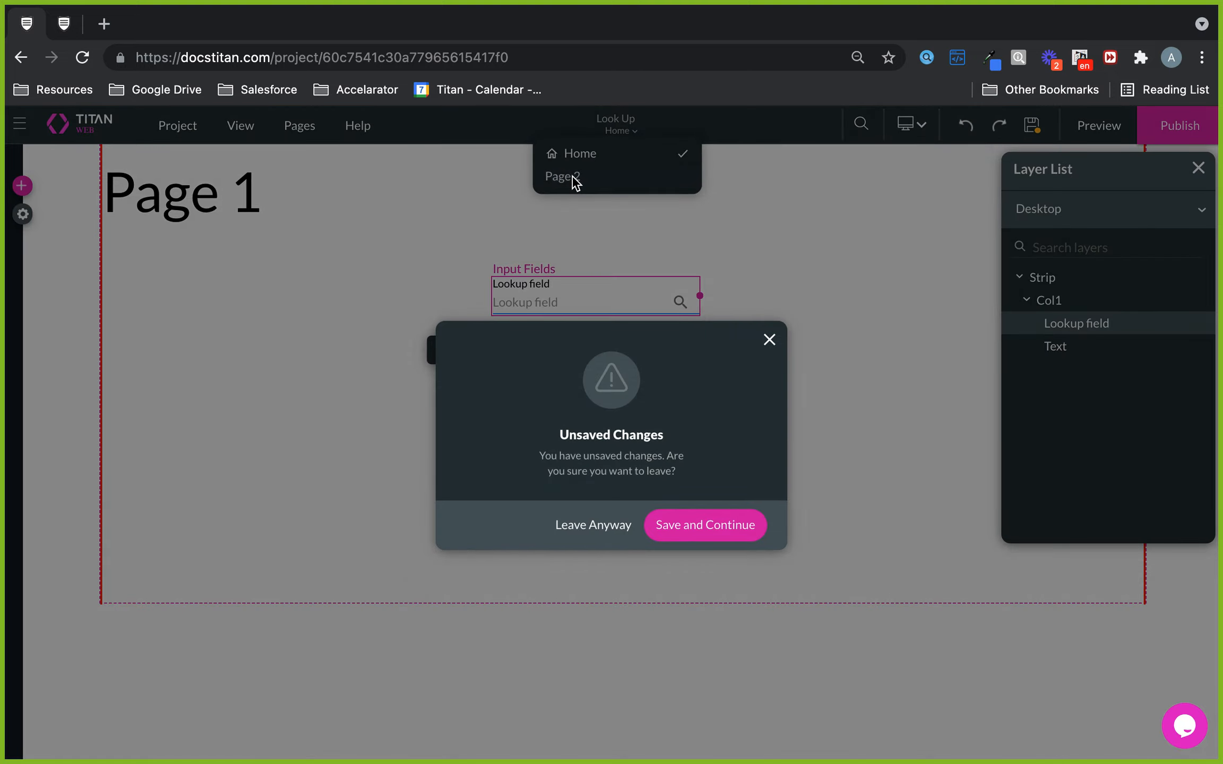
click(598, 527)
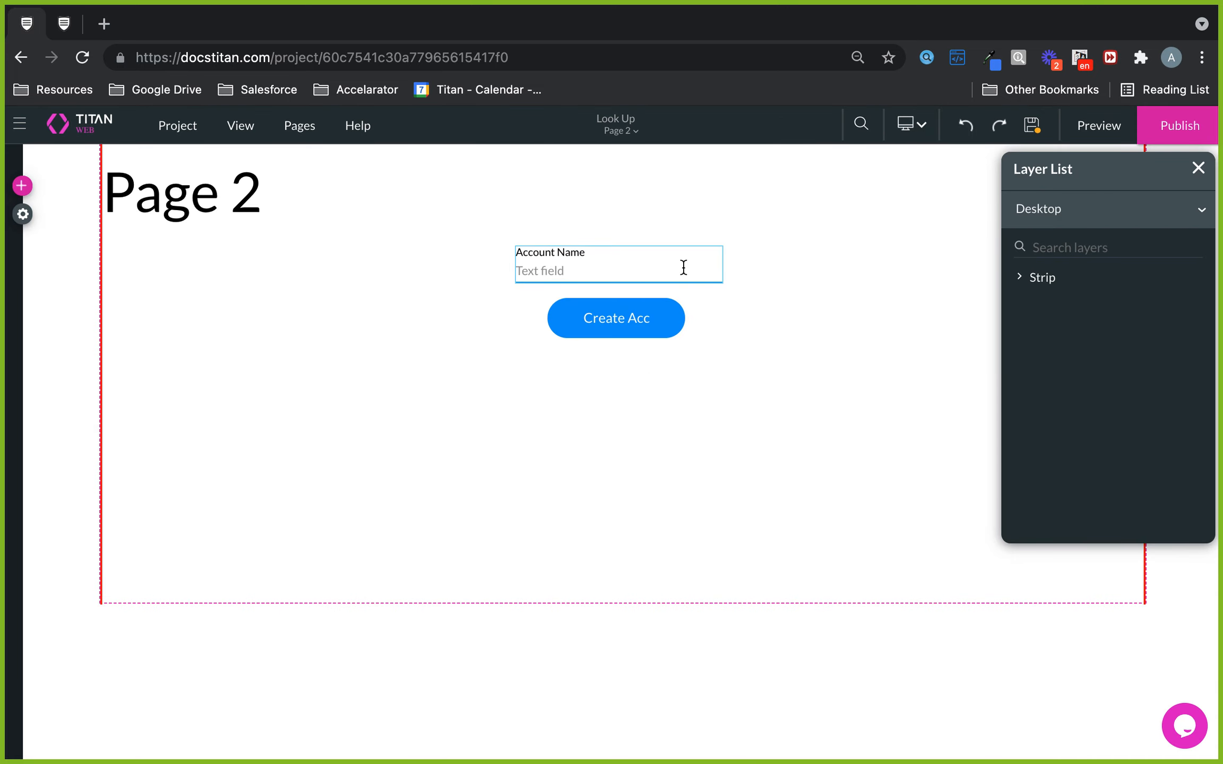
click(683, 268)
click(770, 185)
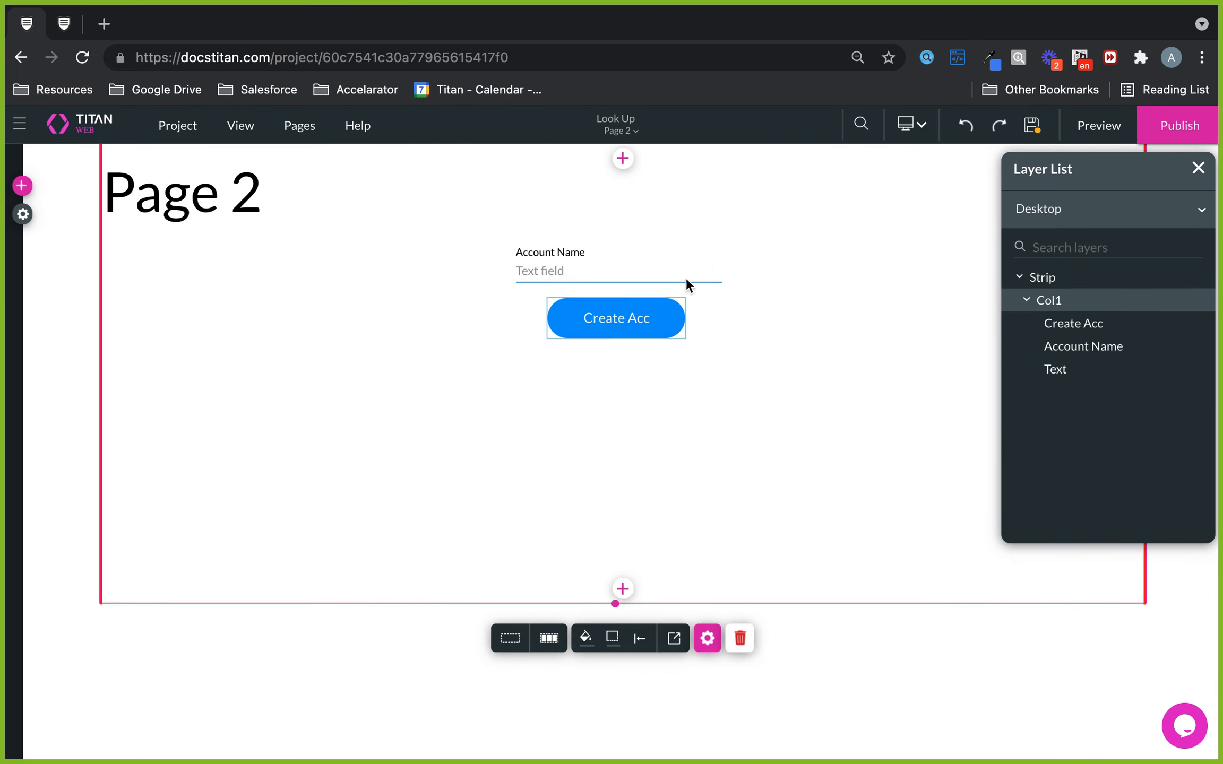
Open the Salesforce action of Rule 1 in the Create Acc button's on-click action settings.
click(654, 320)
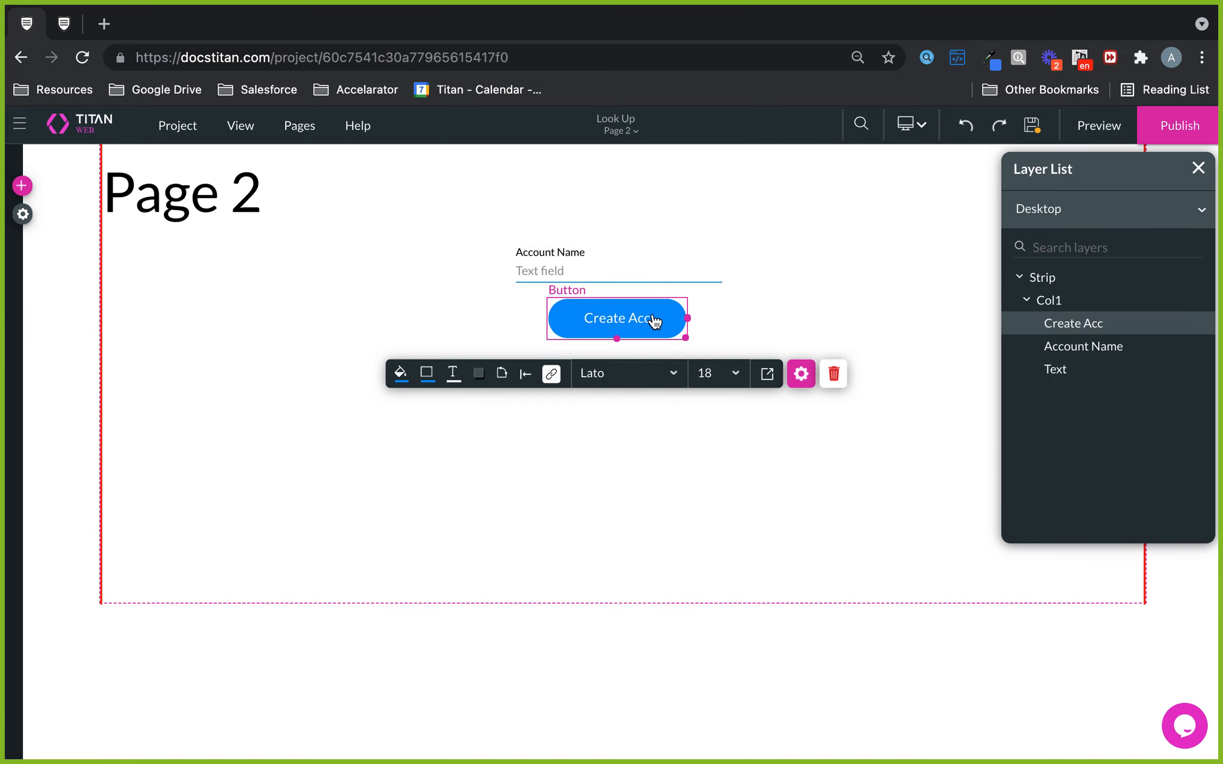
click(551, 373)
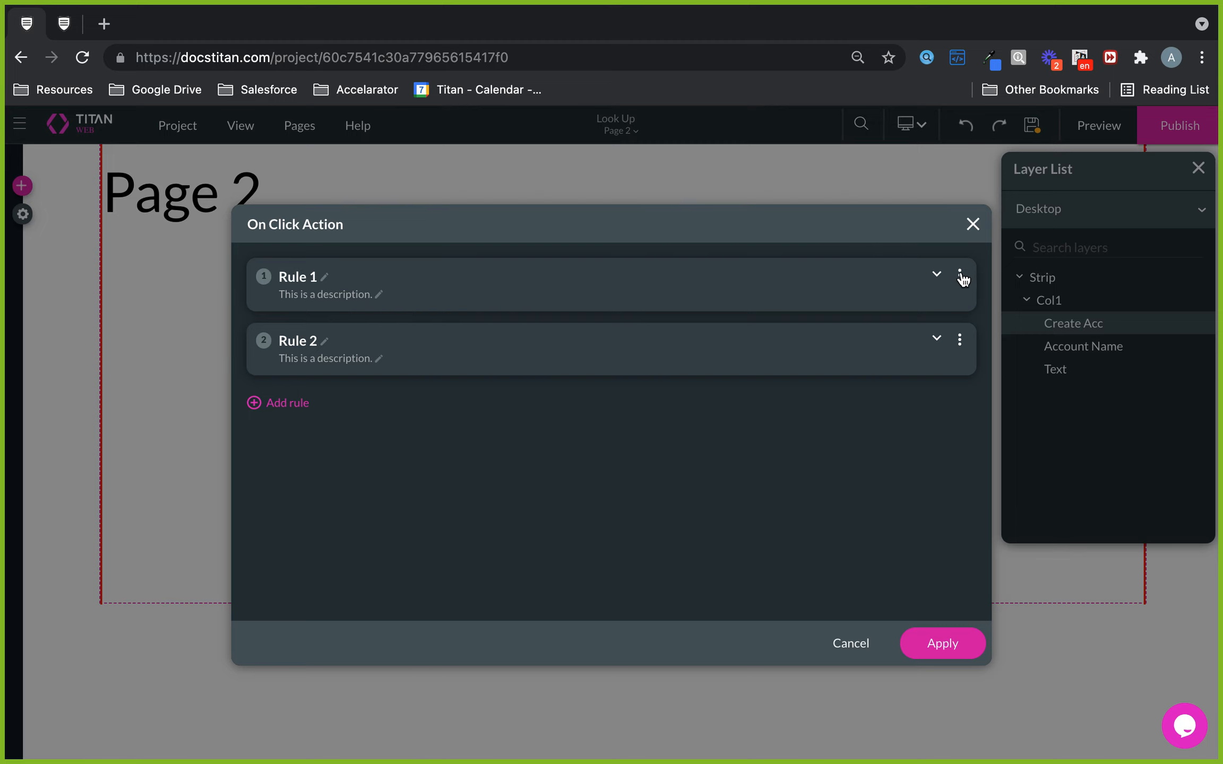
click(937, 275)
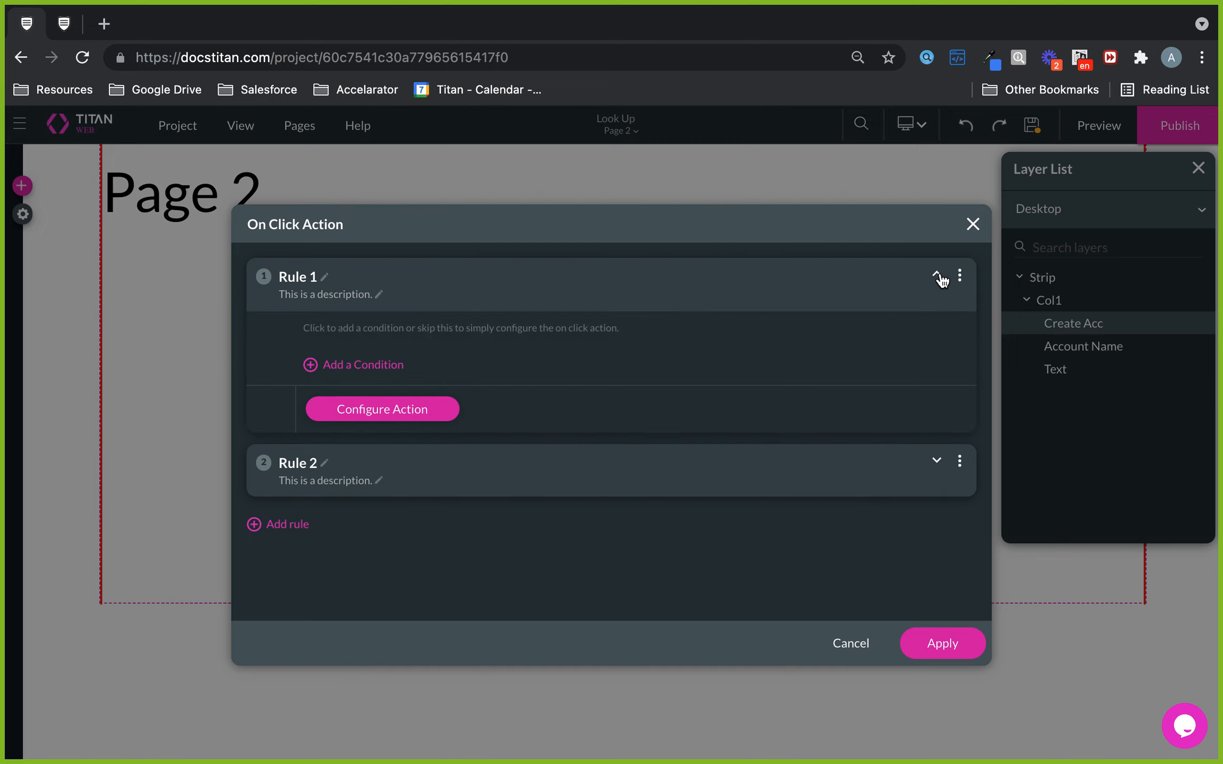
click(455, 419)
click(378, 318)
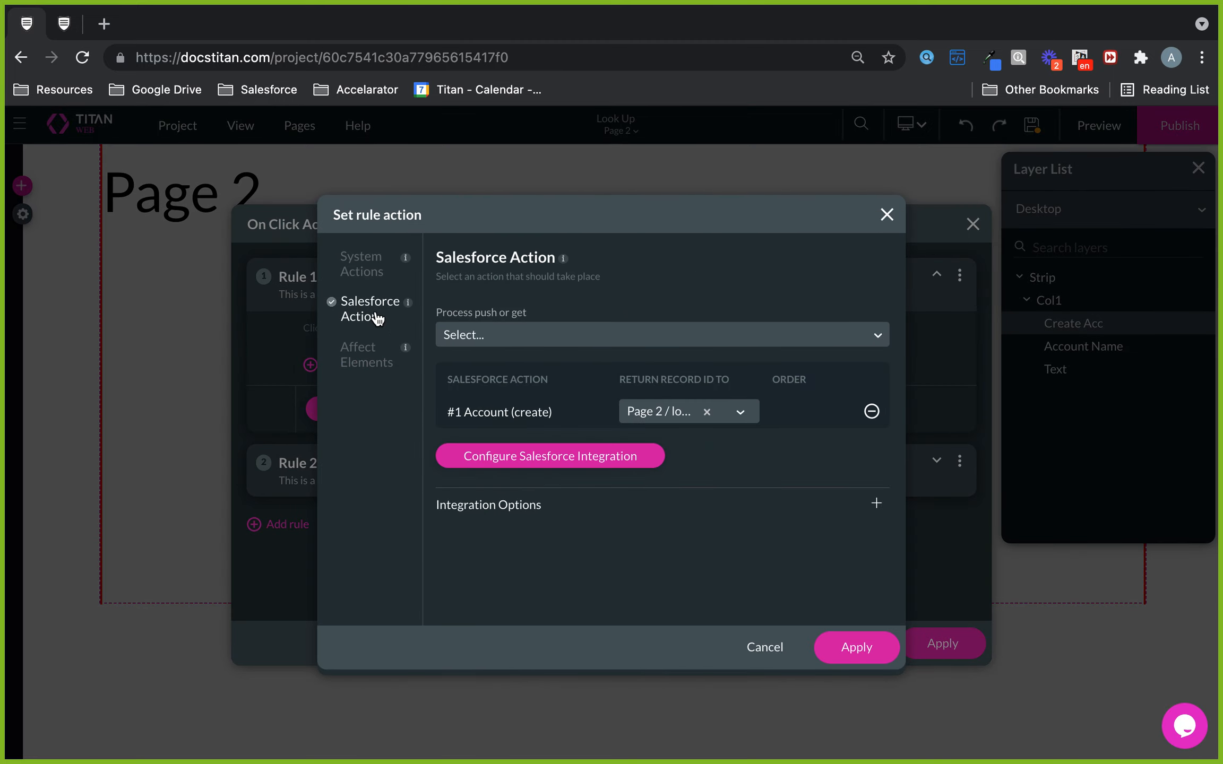
drag(446, 412, 531, 412)
Examine the field mapping of the Account create push integration, close it without changes, and apply the Create Acc button's on-click action.
click(527, 454)
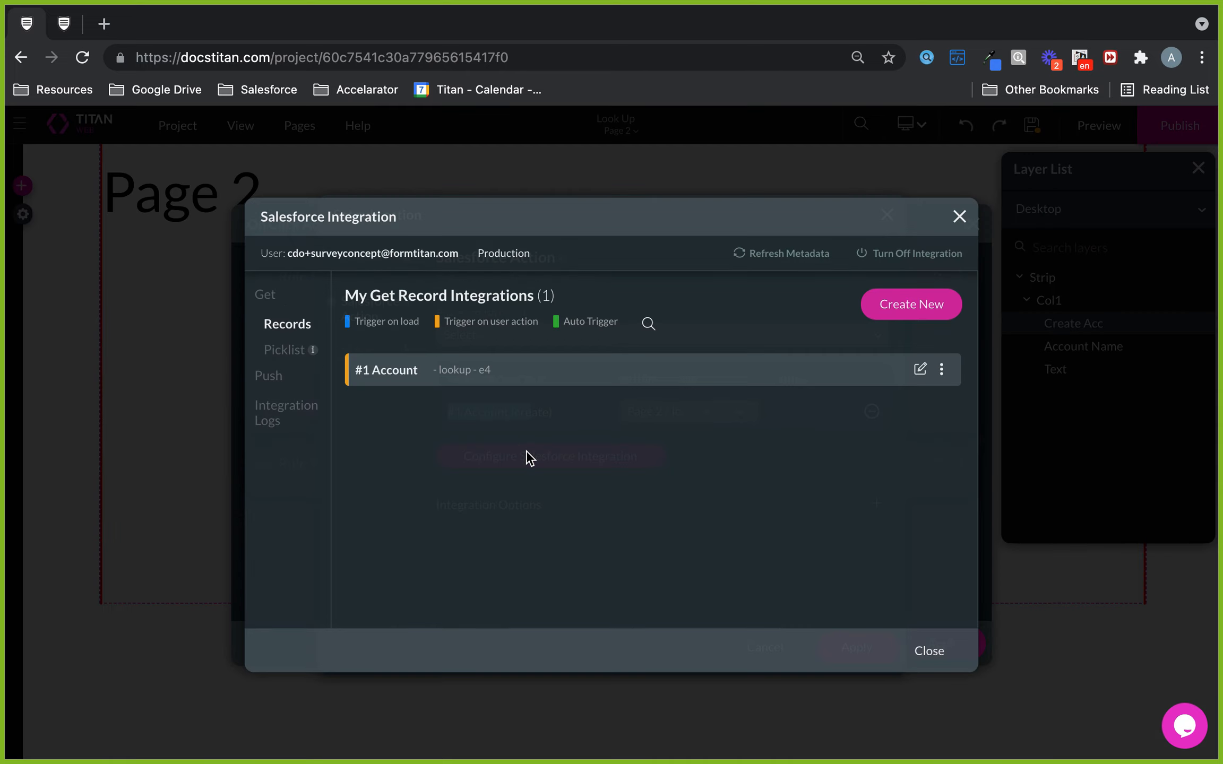
click(266, 376)
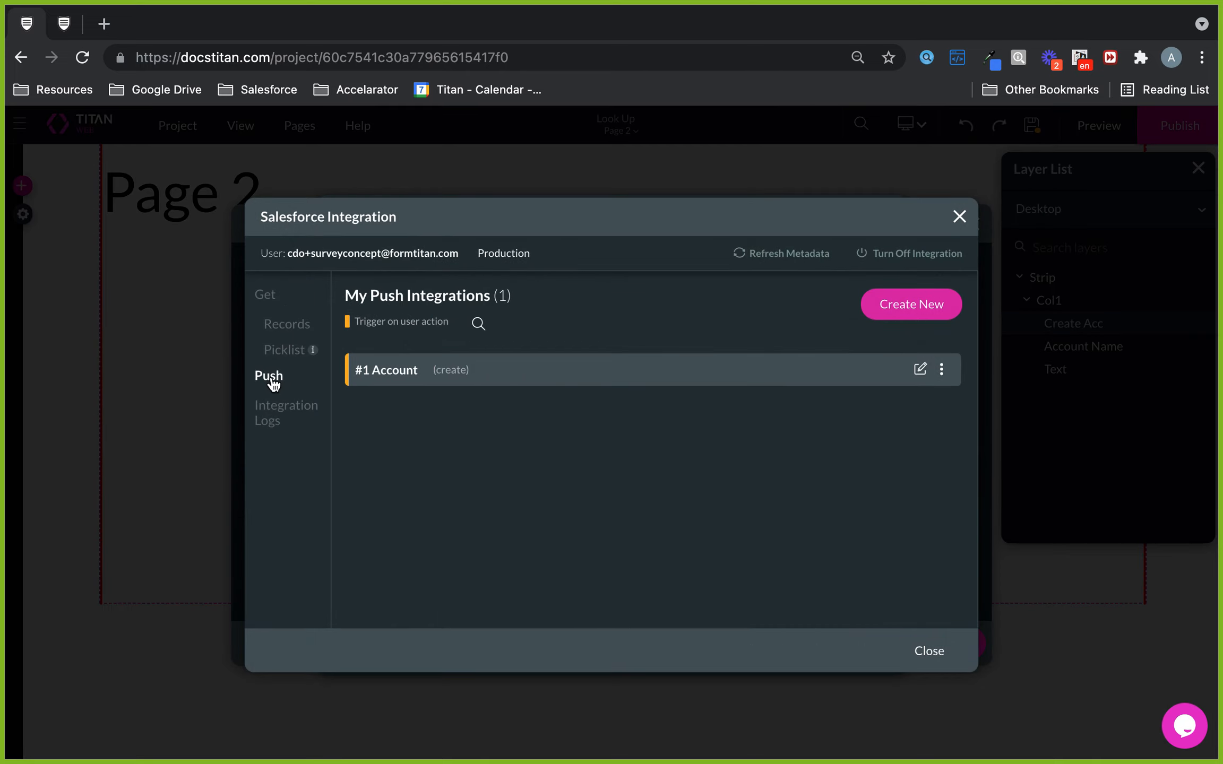
click(921, 370)
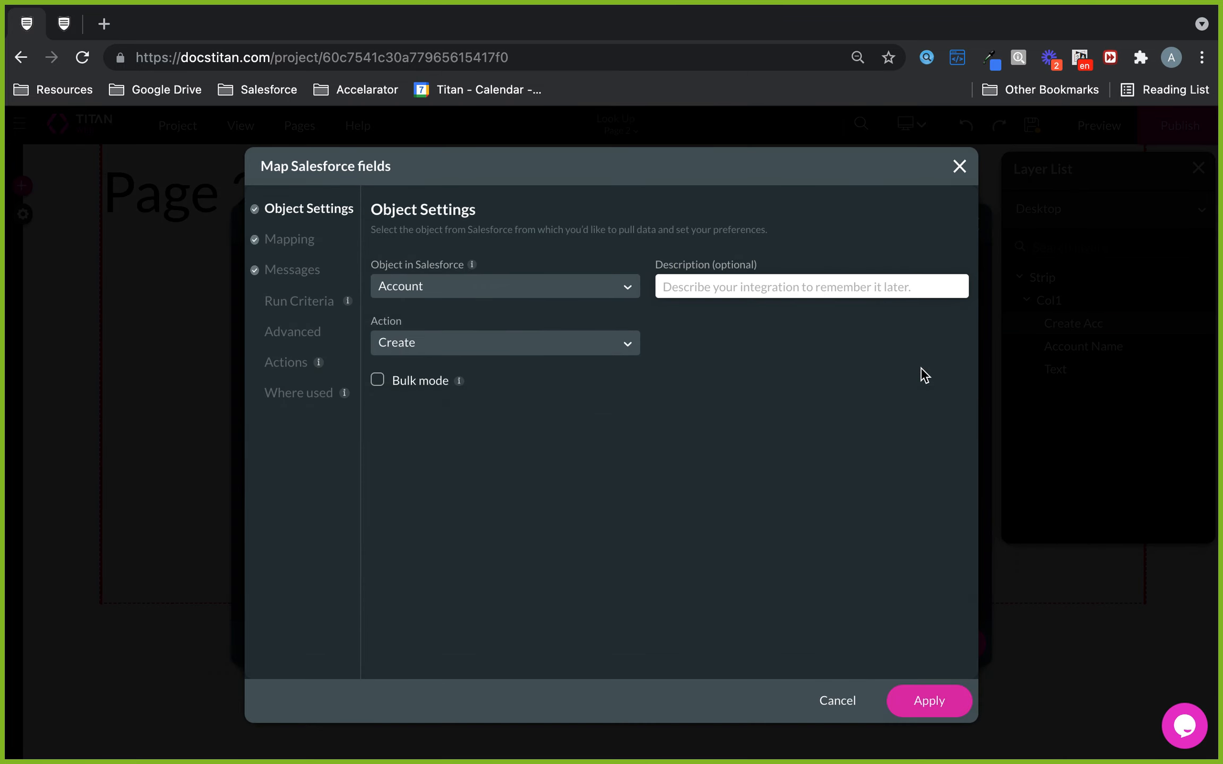
click(294, 245)
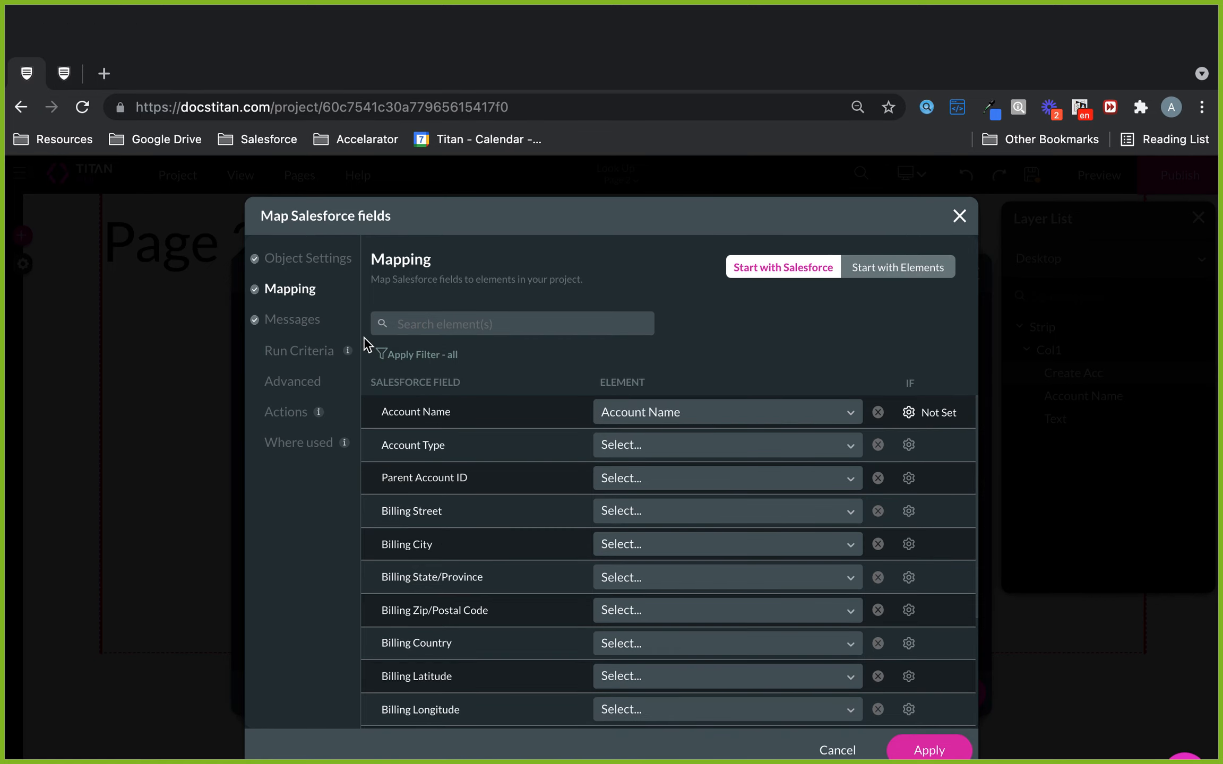
drag(364, 352, 972, 437)
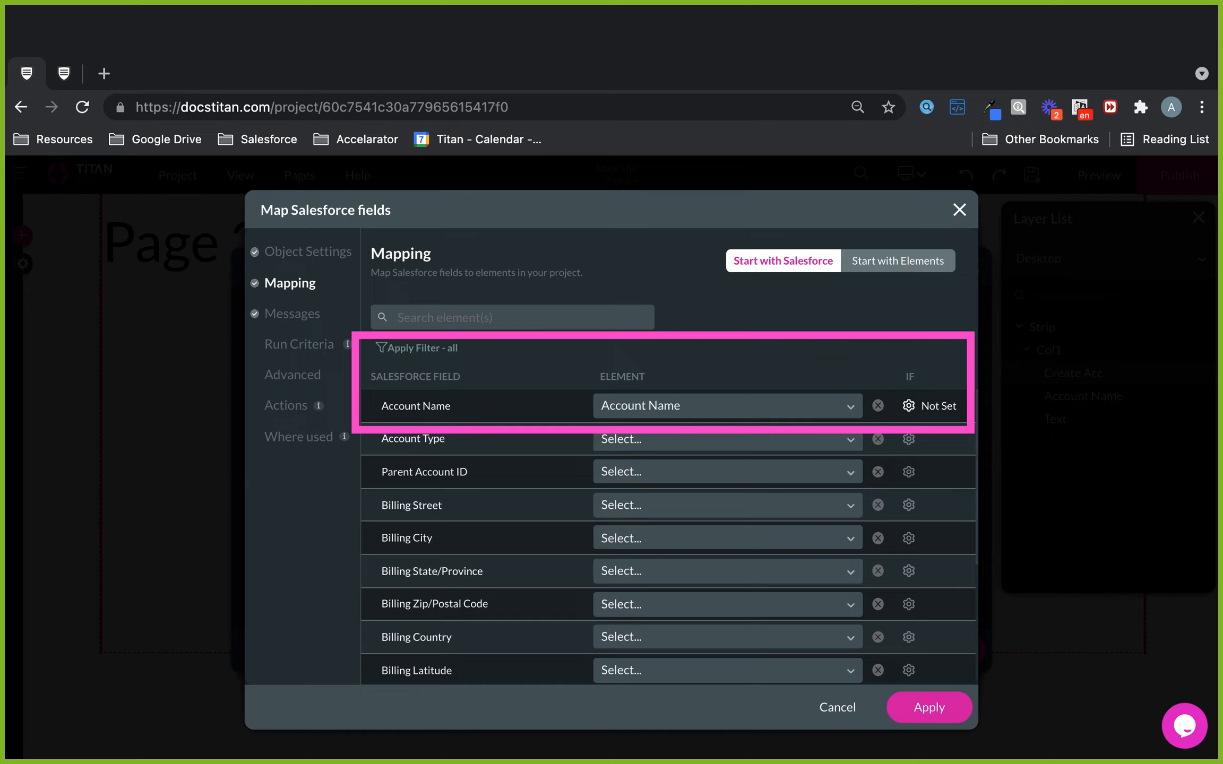
key(super+z)
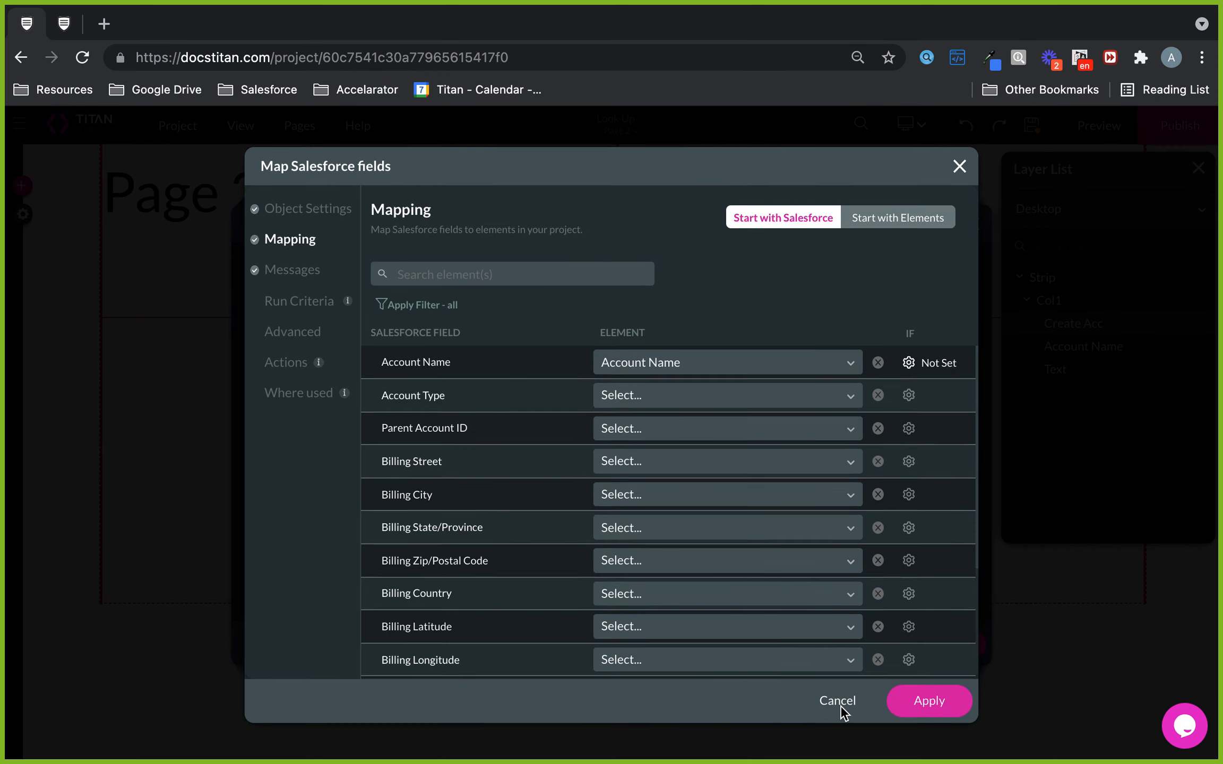
click(840, 705)
click(914, 649)
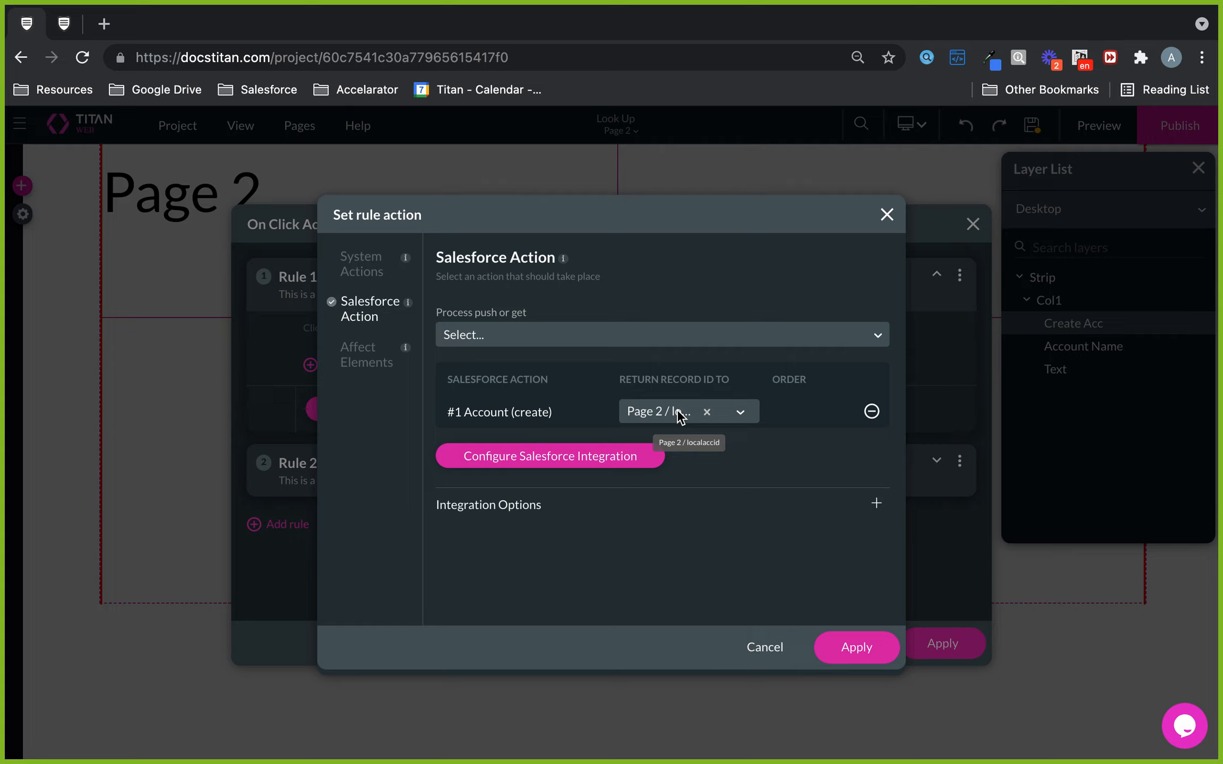
click(856, 647)
click(929, 640)
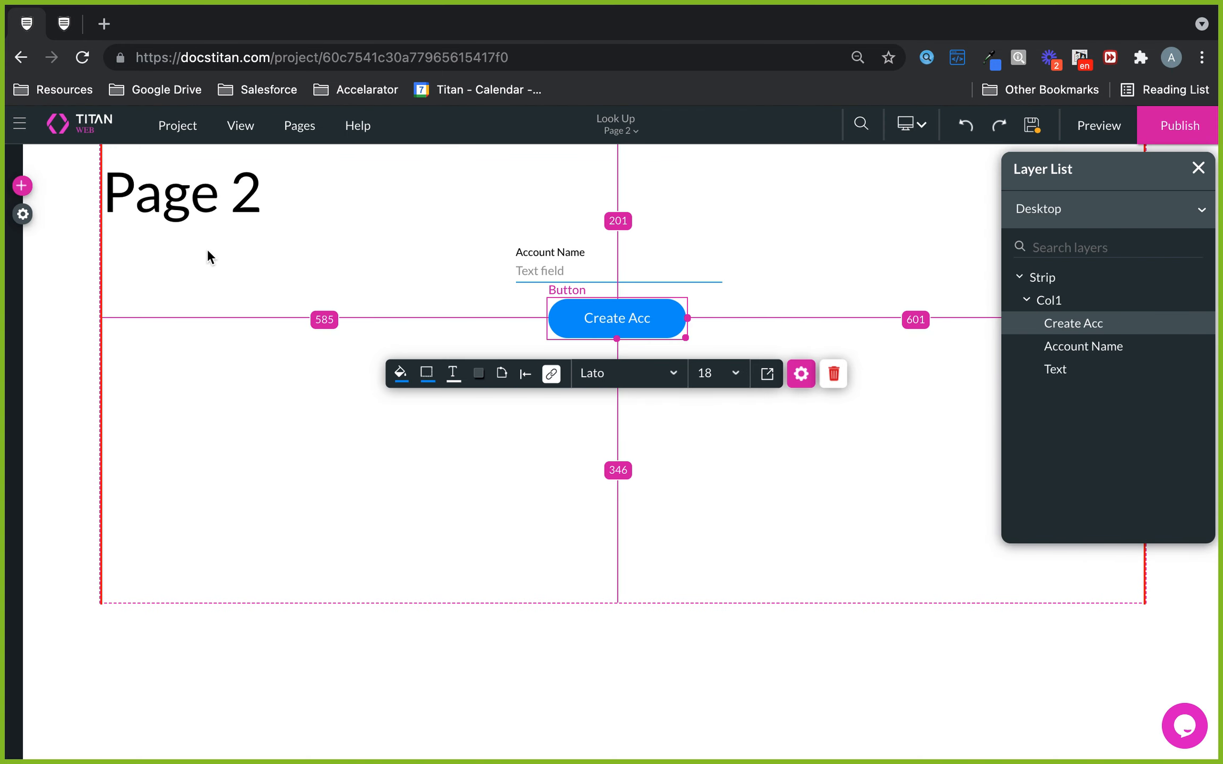
Examine the static parameters in Page 2's page actions and close them without changes.
click(299, 128)
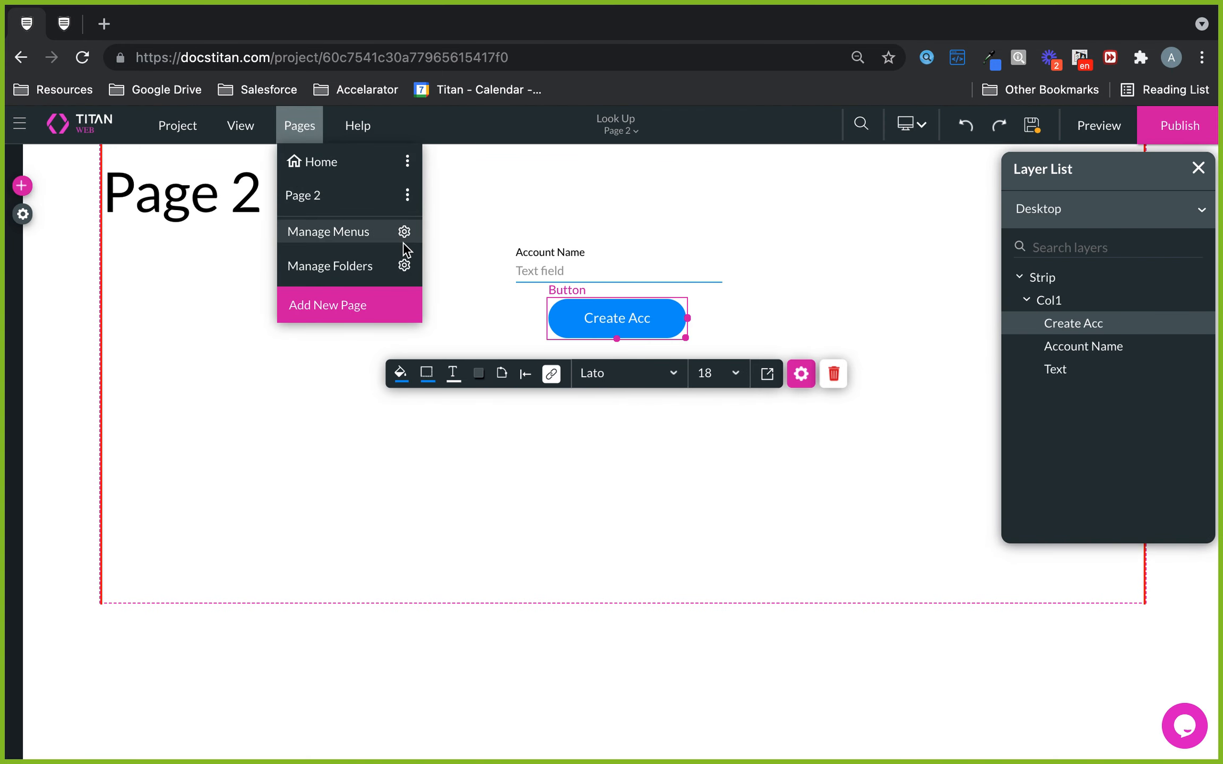
click(407, 195)
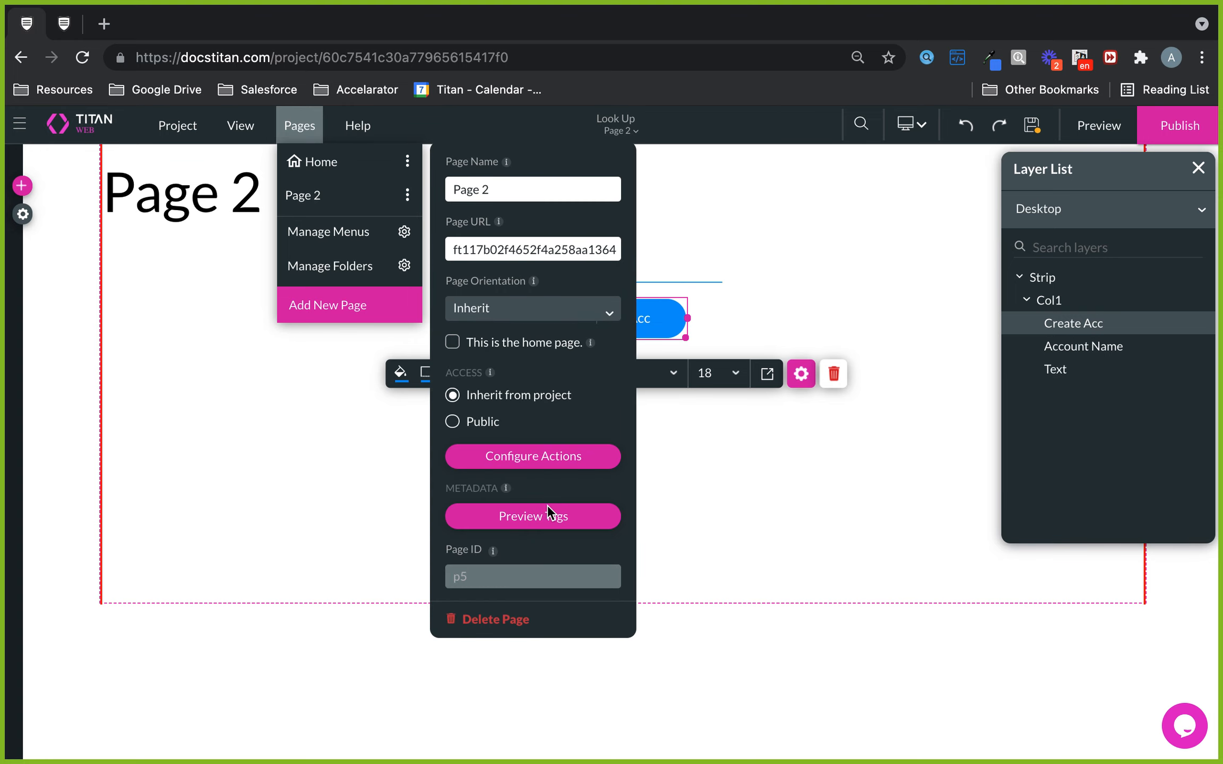
click(566, 452)
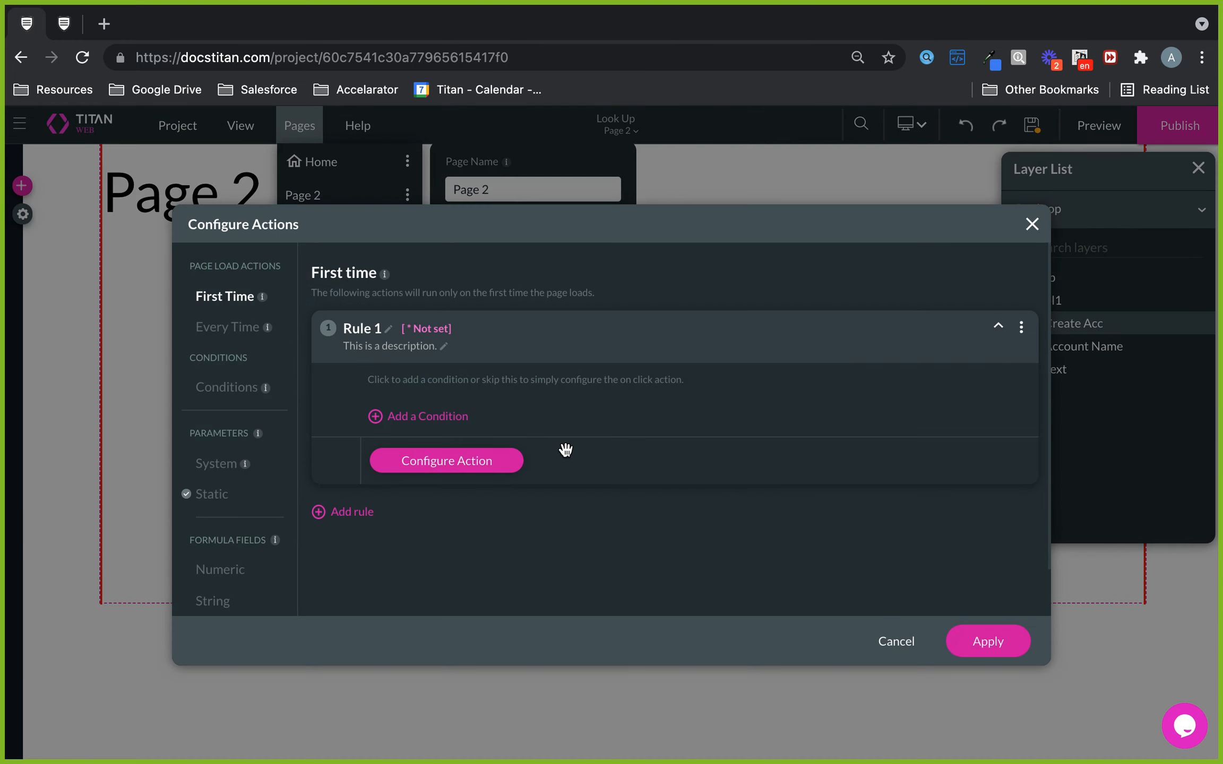
click(211, 496)
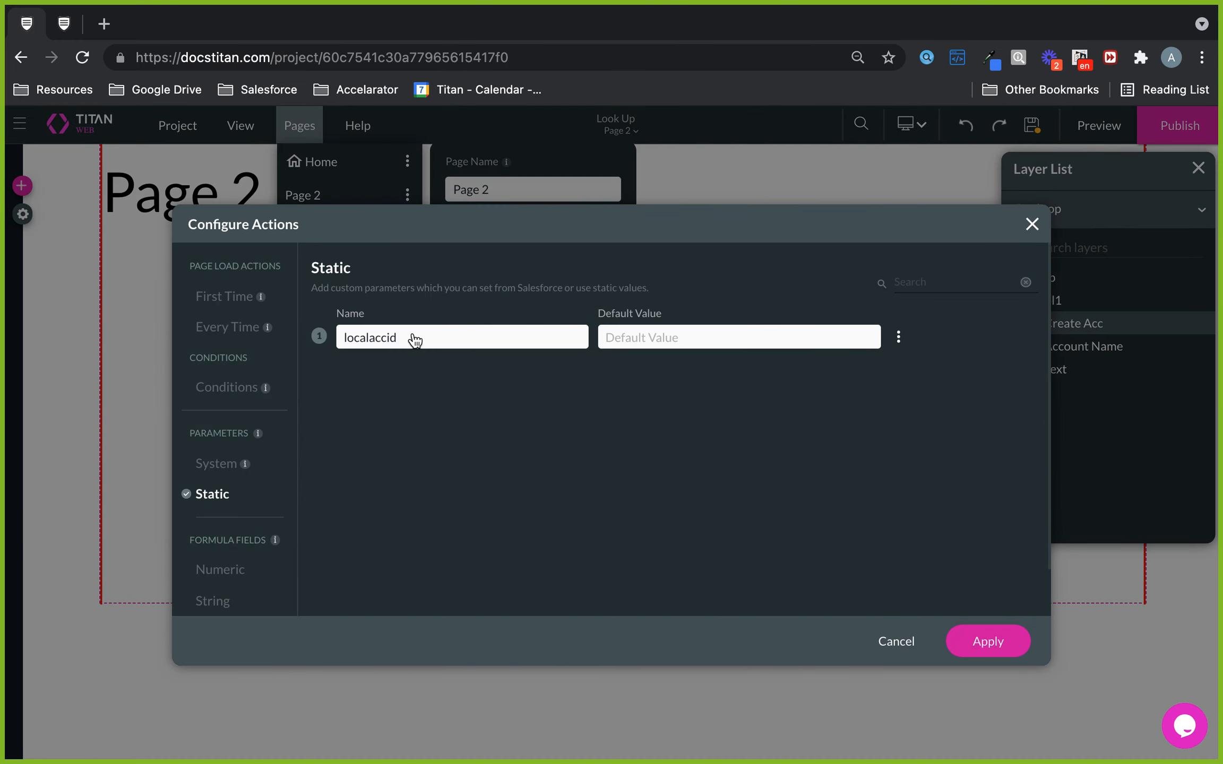
double_click(355, 335)
click(1032, 224)
click(701, 206)
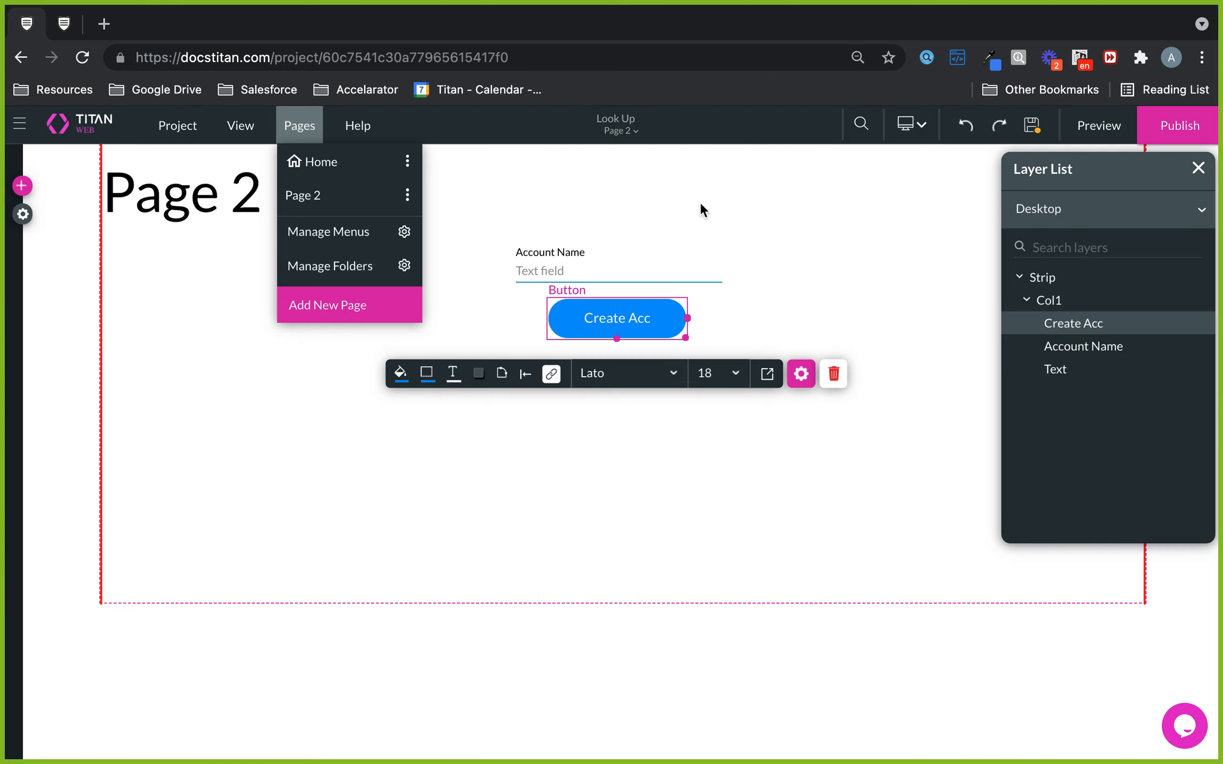
Examine the project's static custom variables globalaccid and globalaccname, and close them without changes.
click(23, 214)
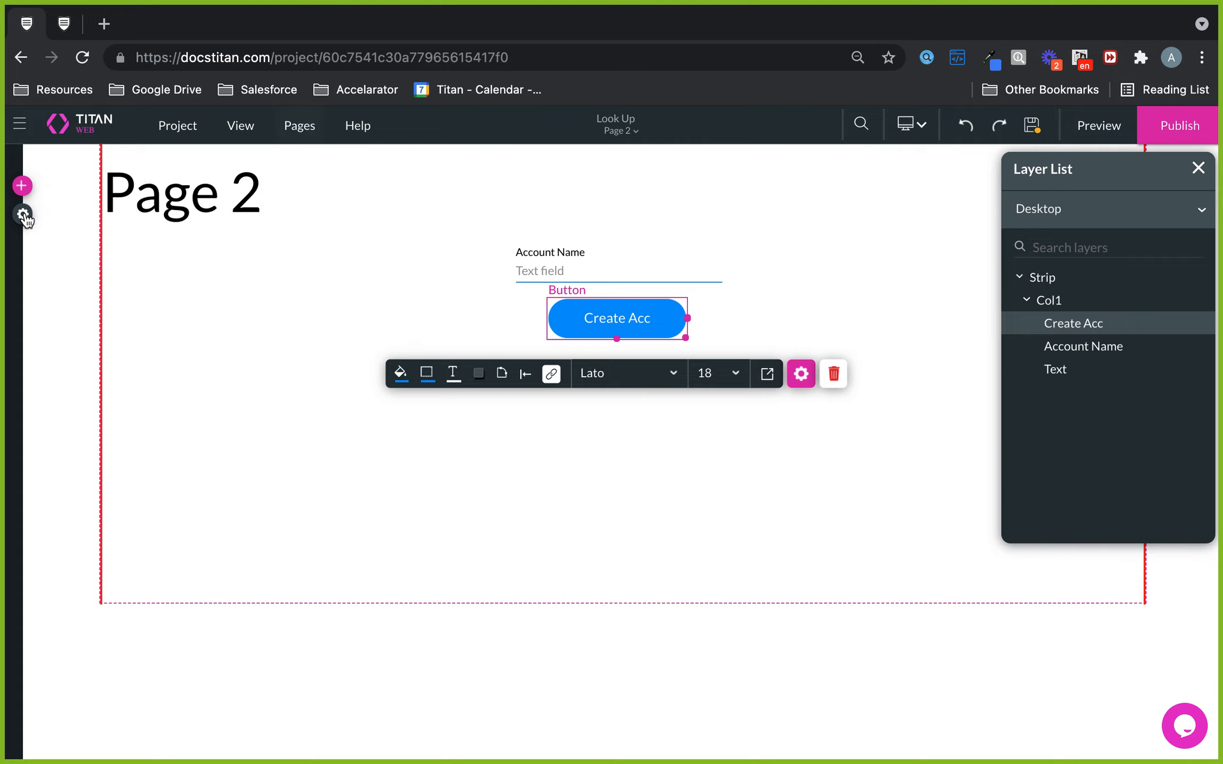
click(23, 215)
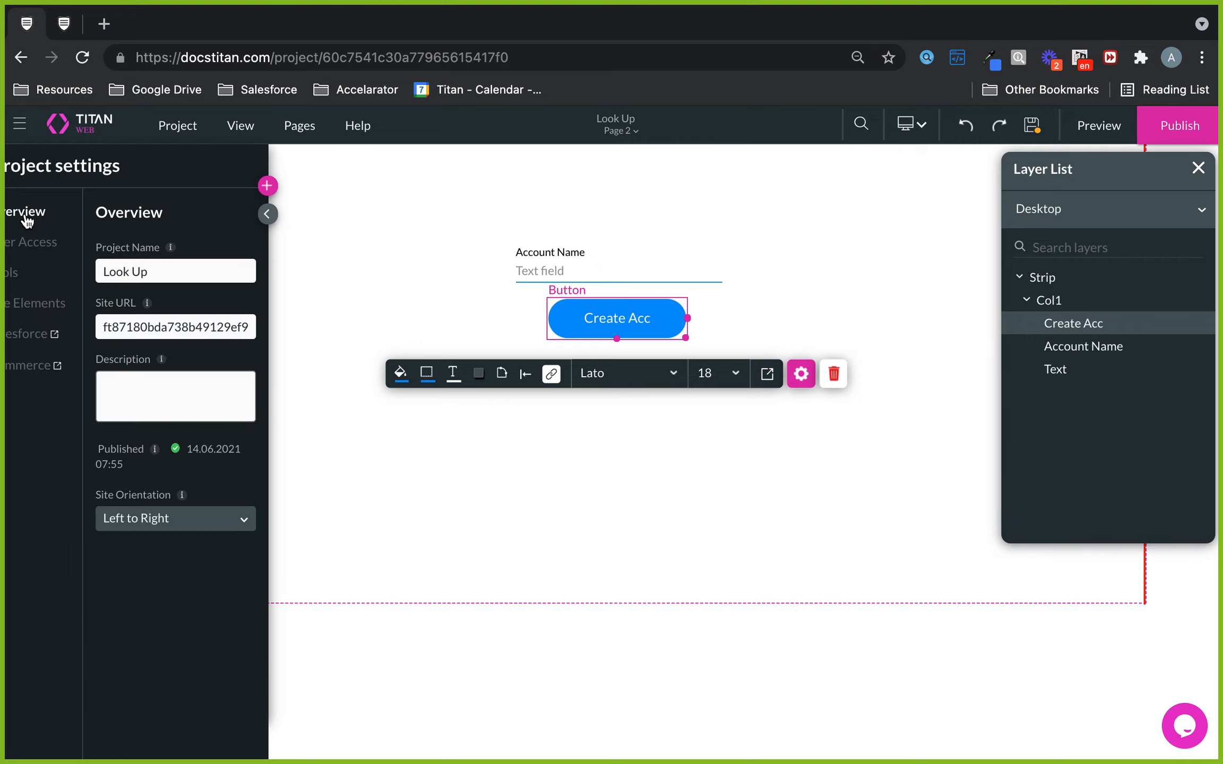
click(32, 273)
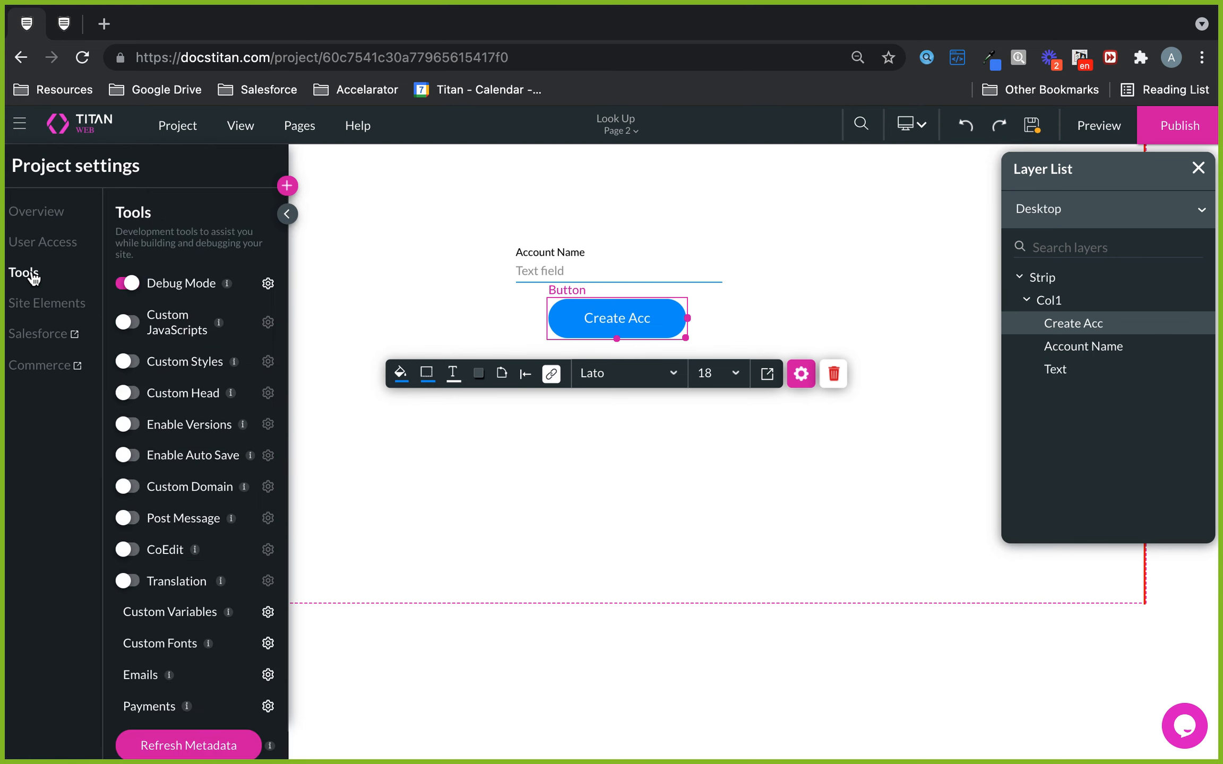
click(269, 612)
click(217, 389)
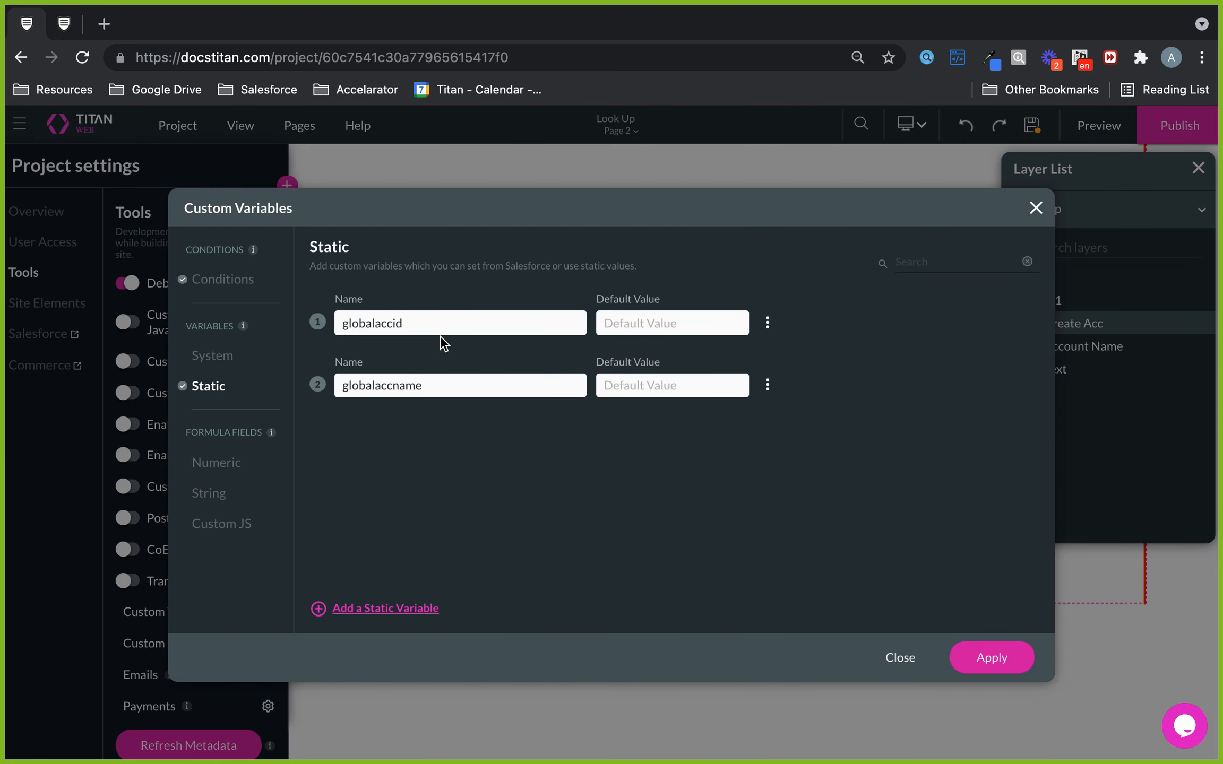
drag(437, 322, 345, 314)
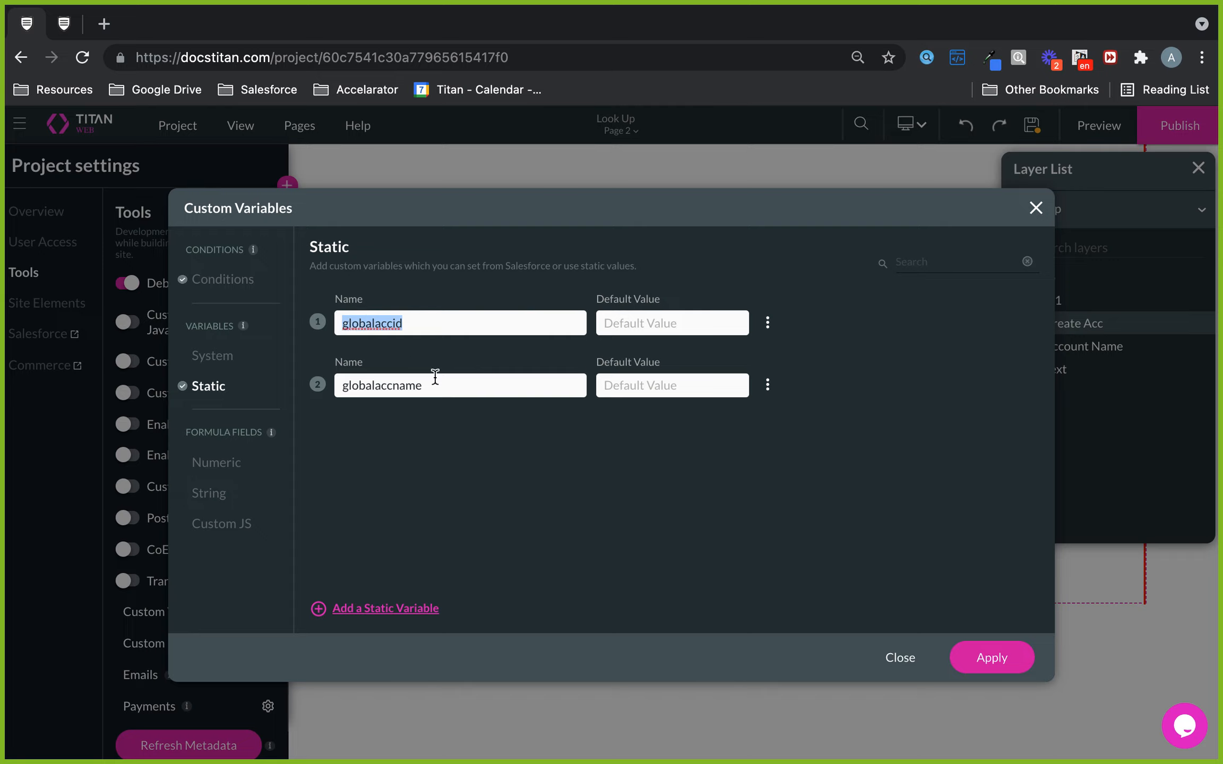
drag(431, 378, 335, 385)
click(365, 386)
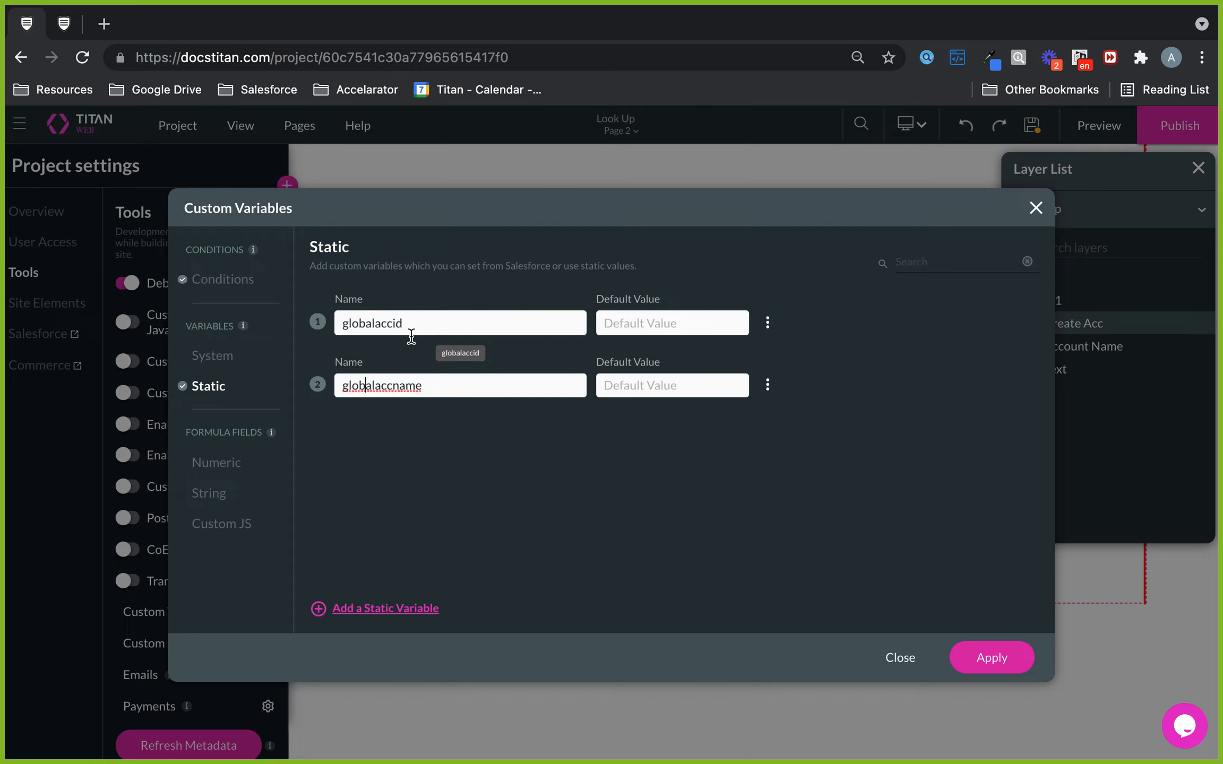
click(419, 323)
key(super+a)
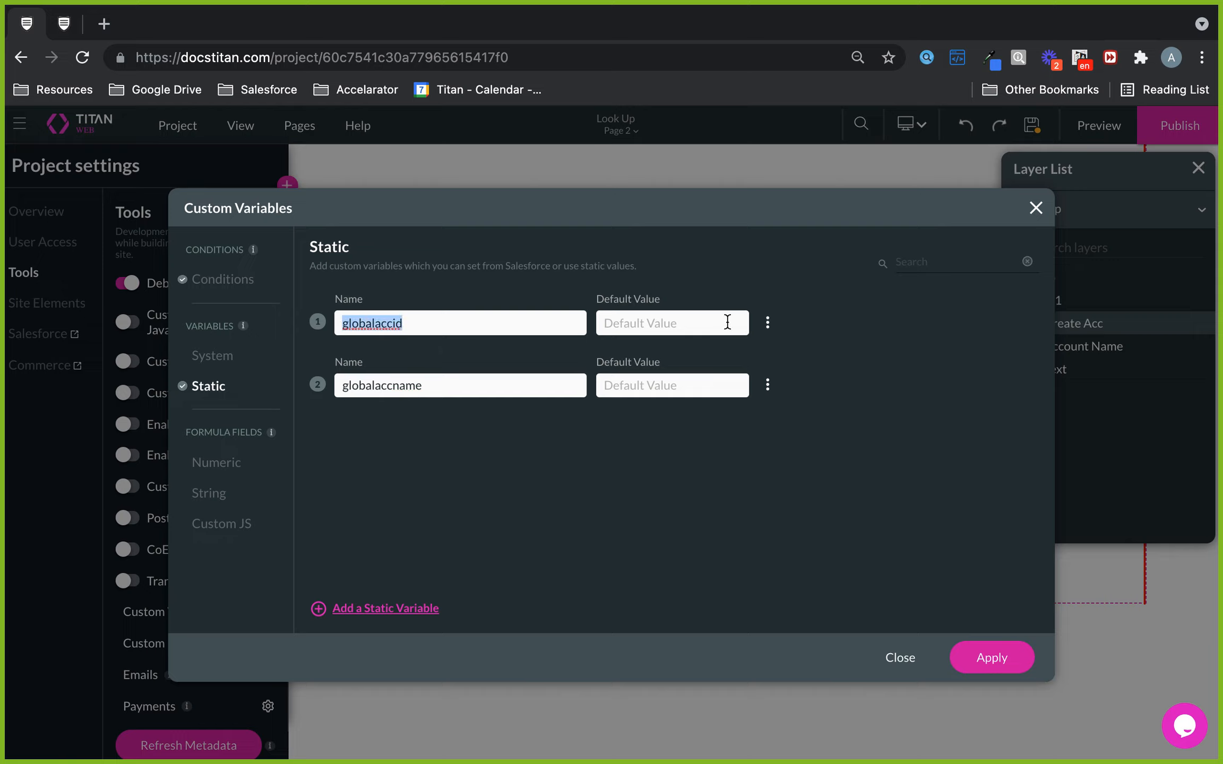
click(460, 322)
click(1036, 207)
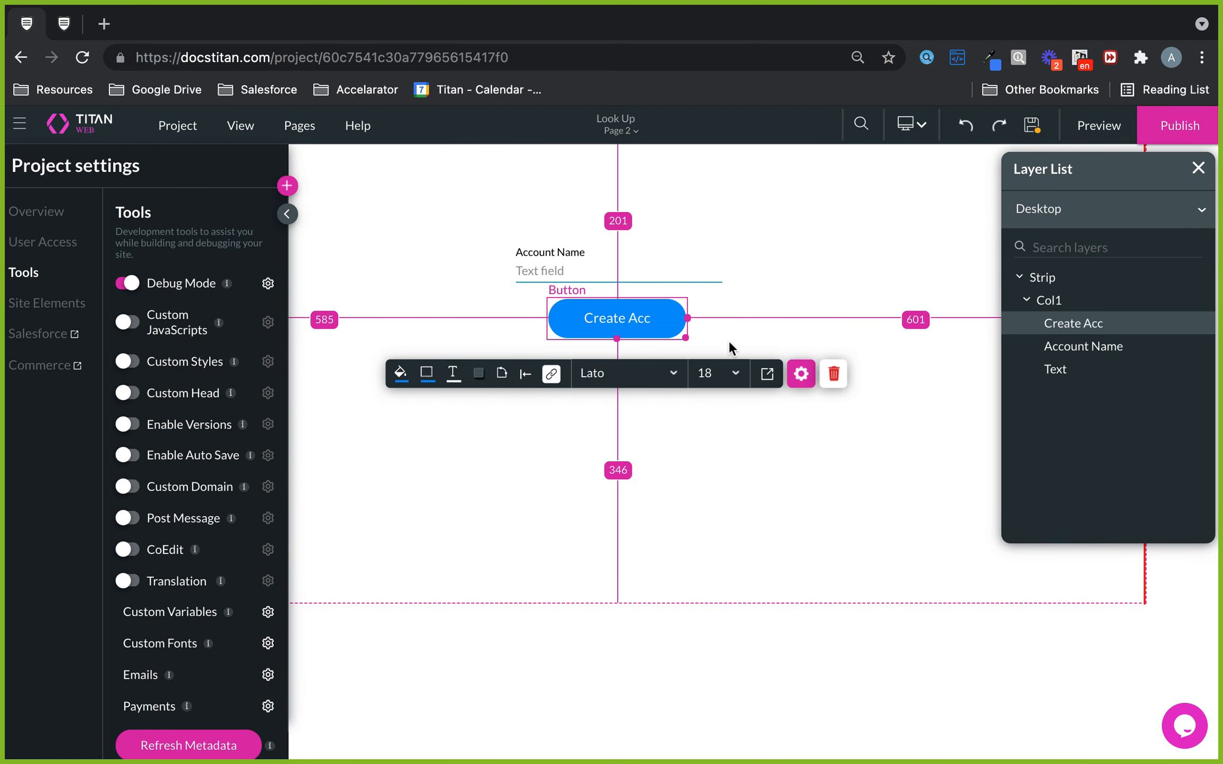
Reopen Rule 1 of the Create Acc button's on-click action, check where its Salesforce action returns the record ID, and close it.
click(551, 373)
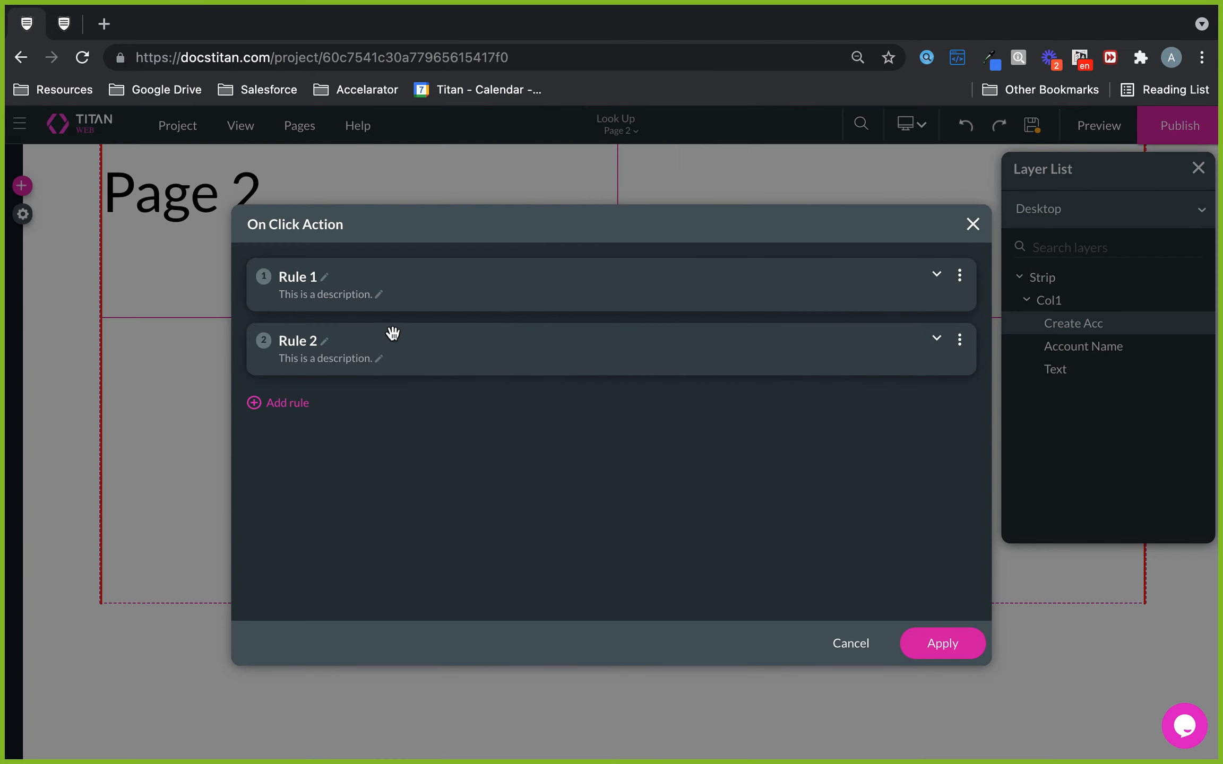
click(937, 274)
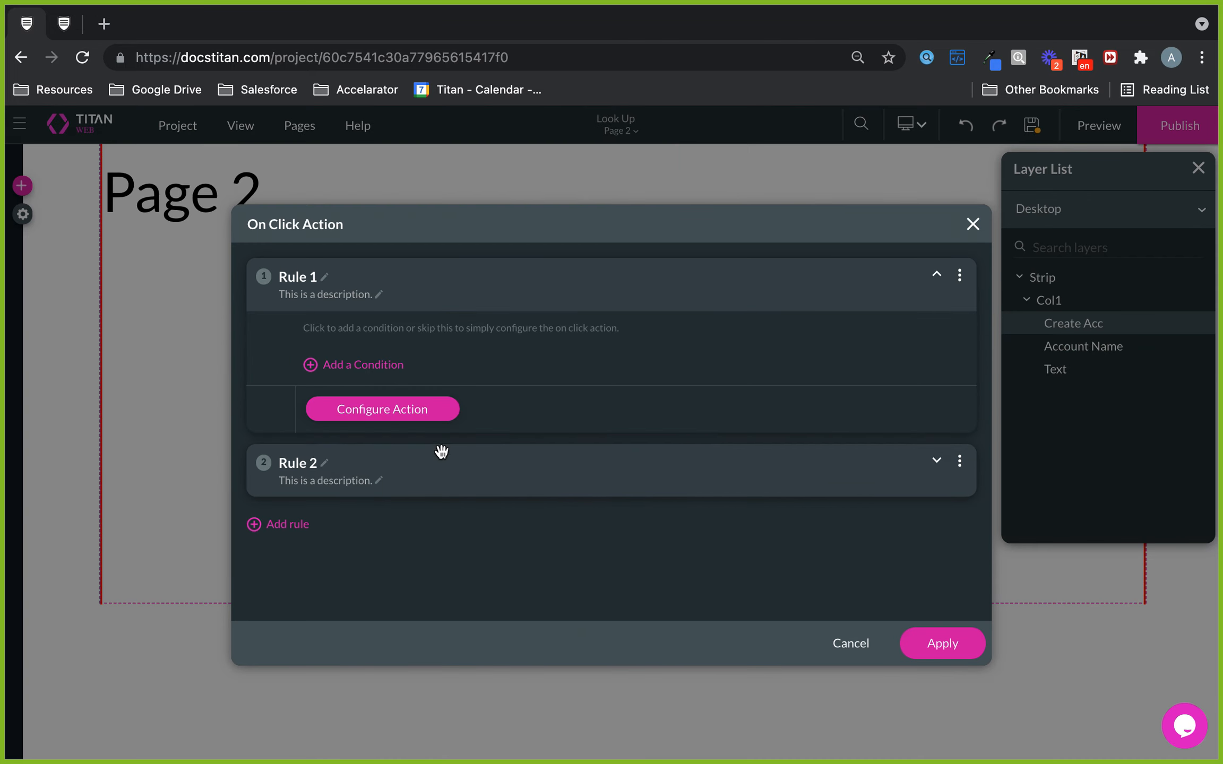
click(422, 413)
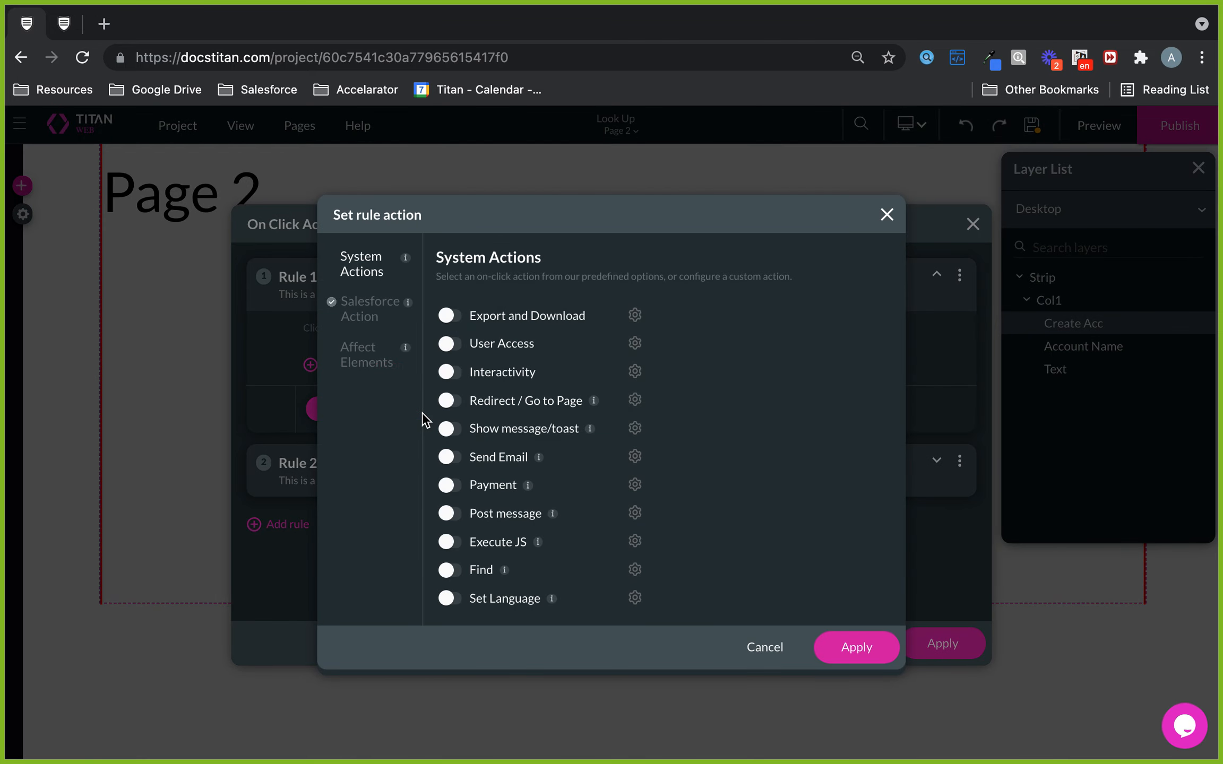
click(382, 319)
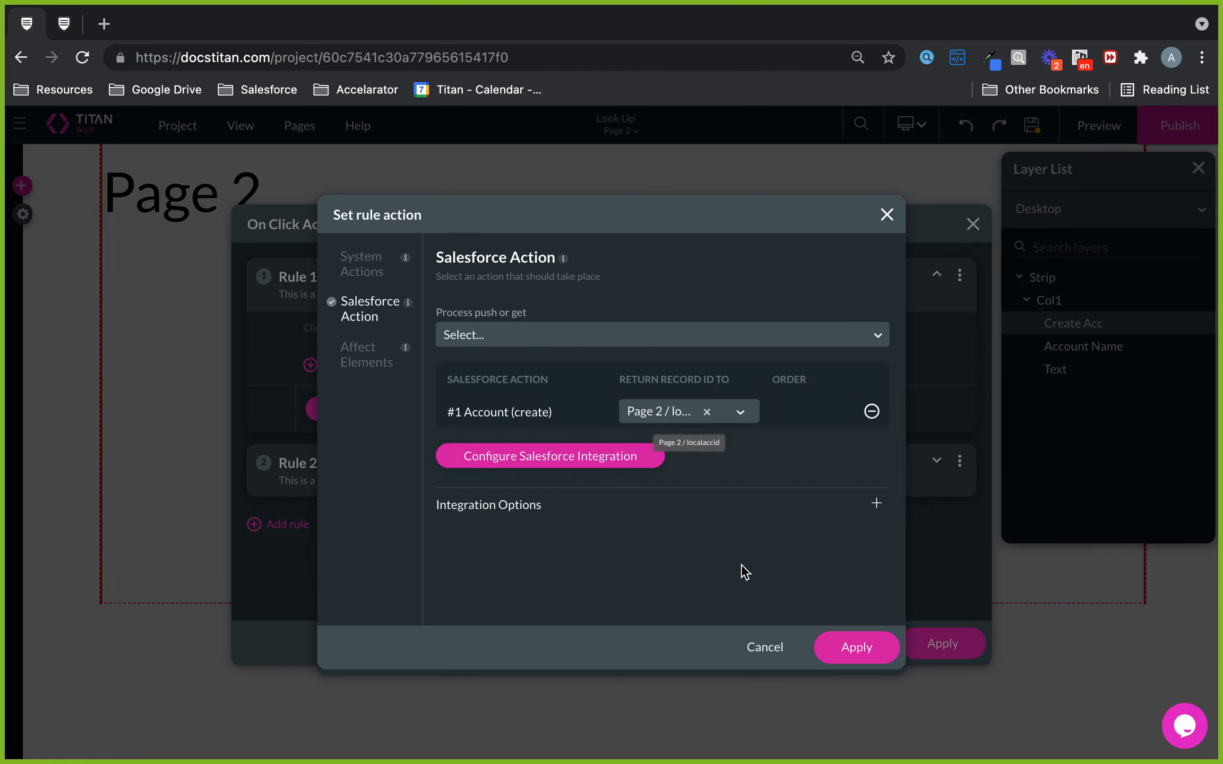
click(887, 214)
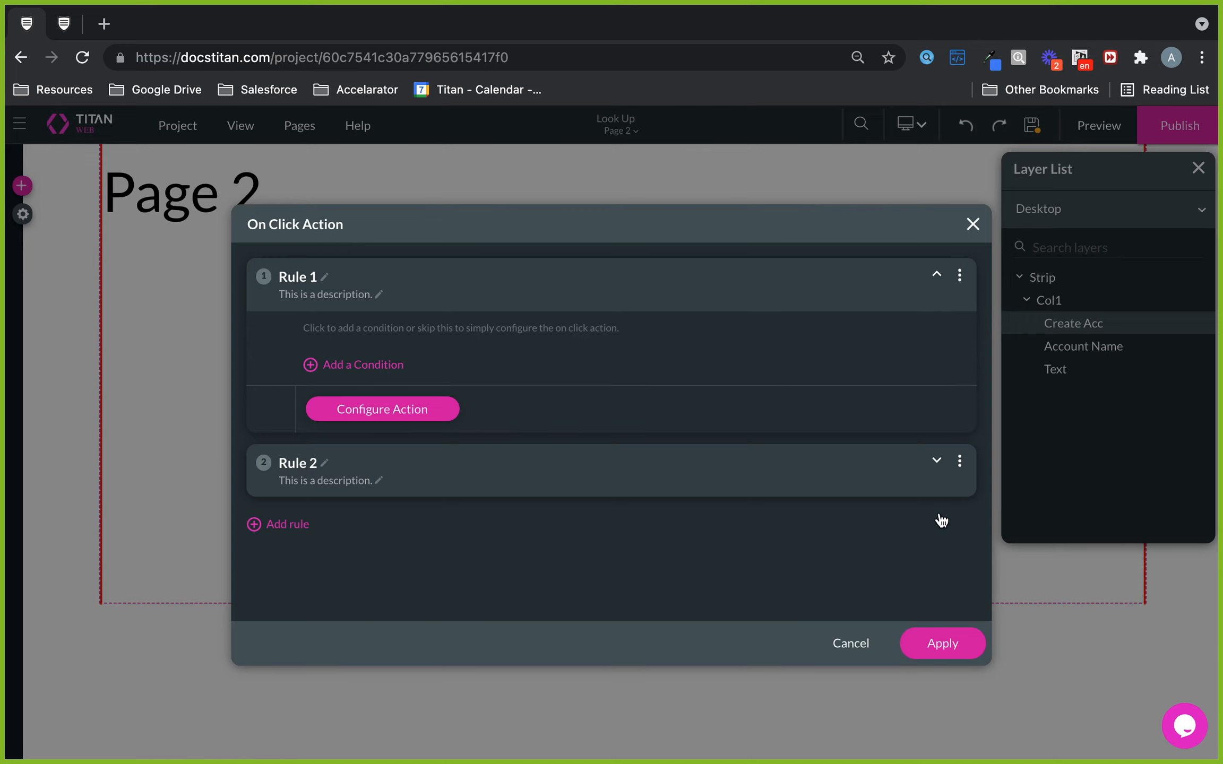
Examine Rule 2 of the Create Acc on-click action: its Close Modal and Set Parent Parameters redirect options and the parameter configuration.
click(936, 461)
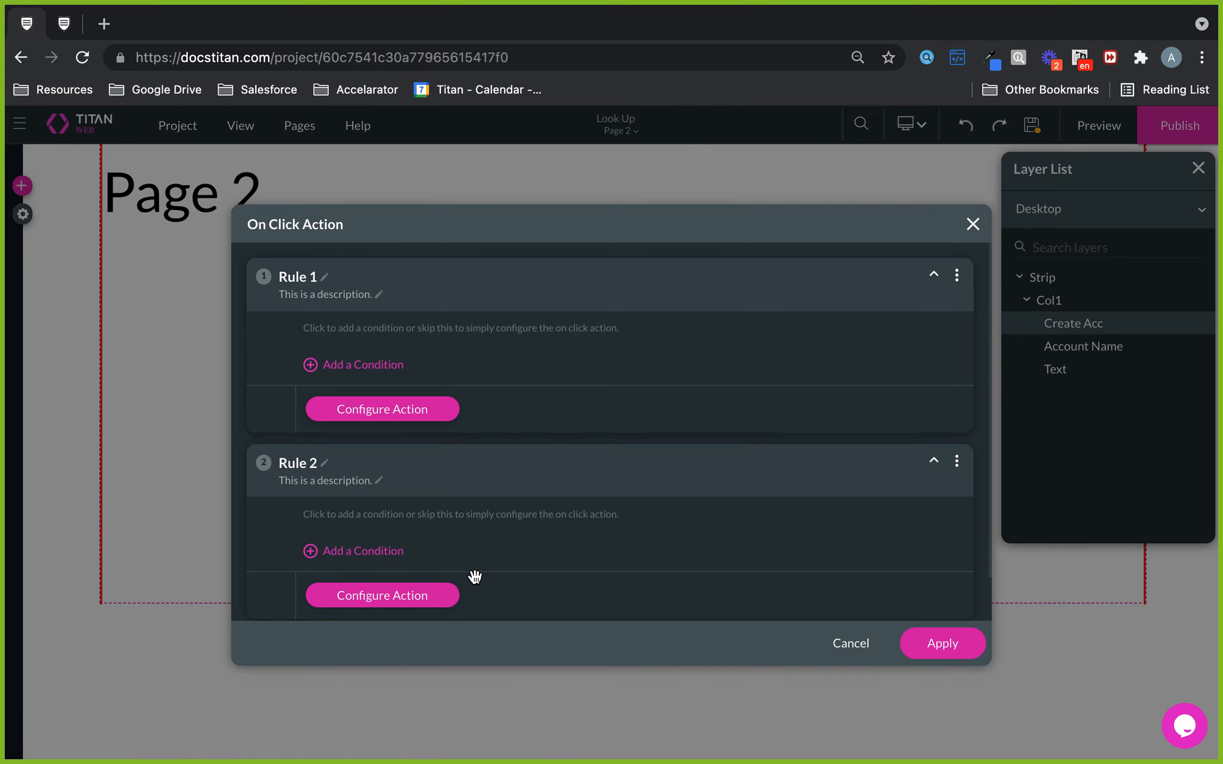
click(407, 605)
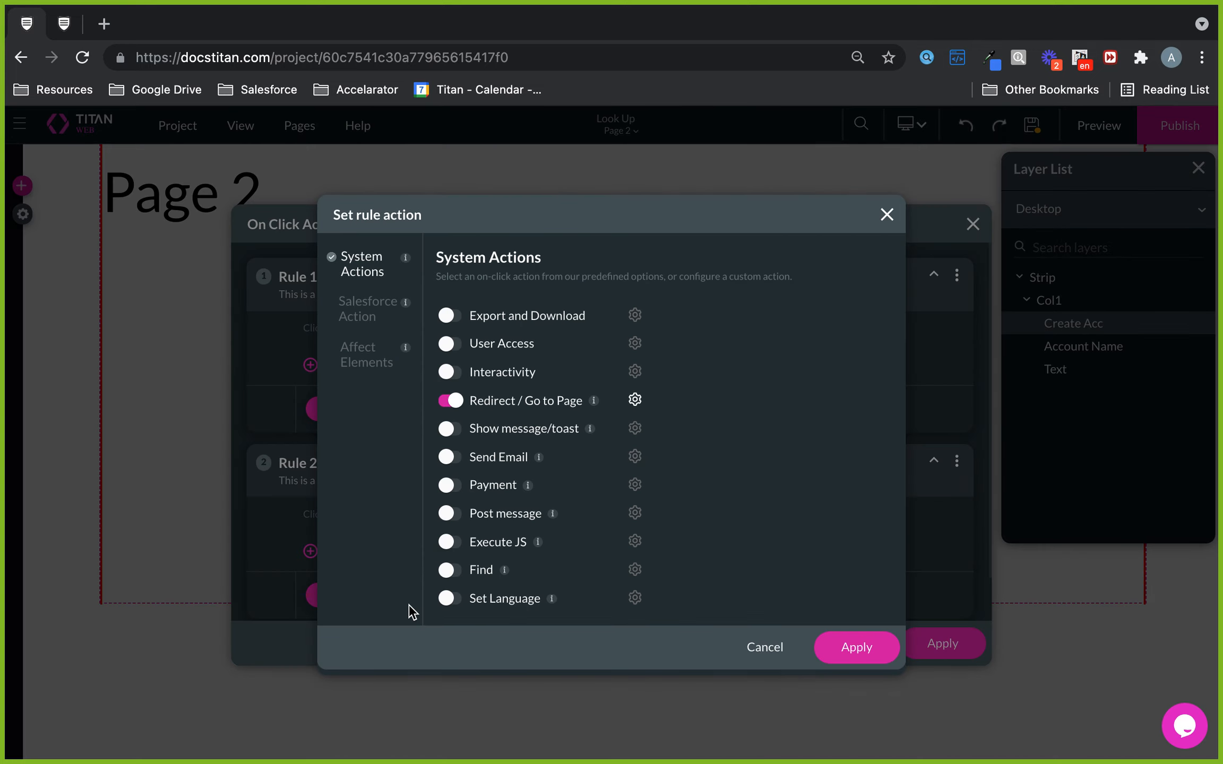
click(373, 313)
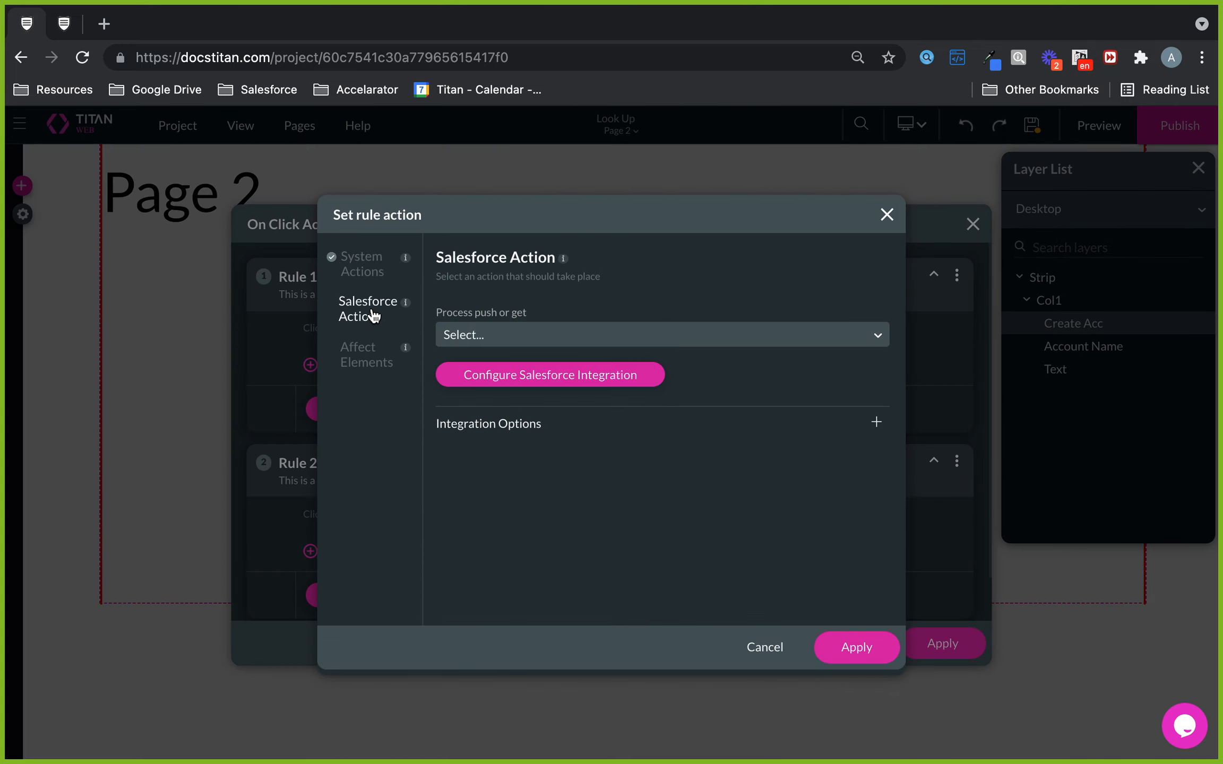
click(361, 272)
click(636, 401)
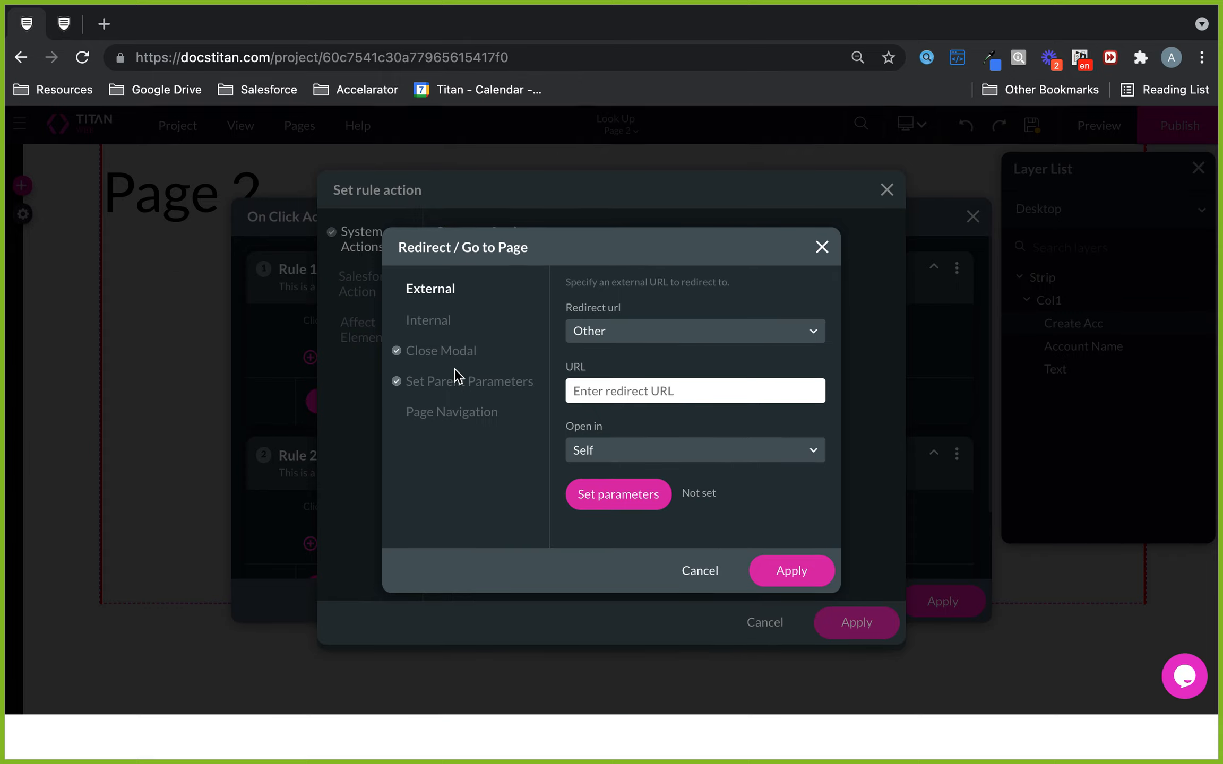
click(454, 381)
click(452, 366)
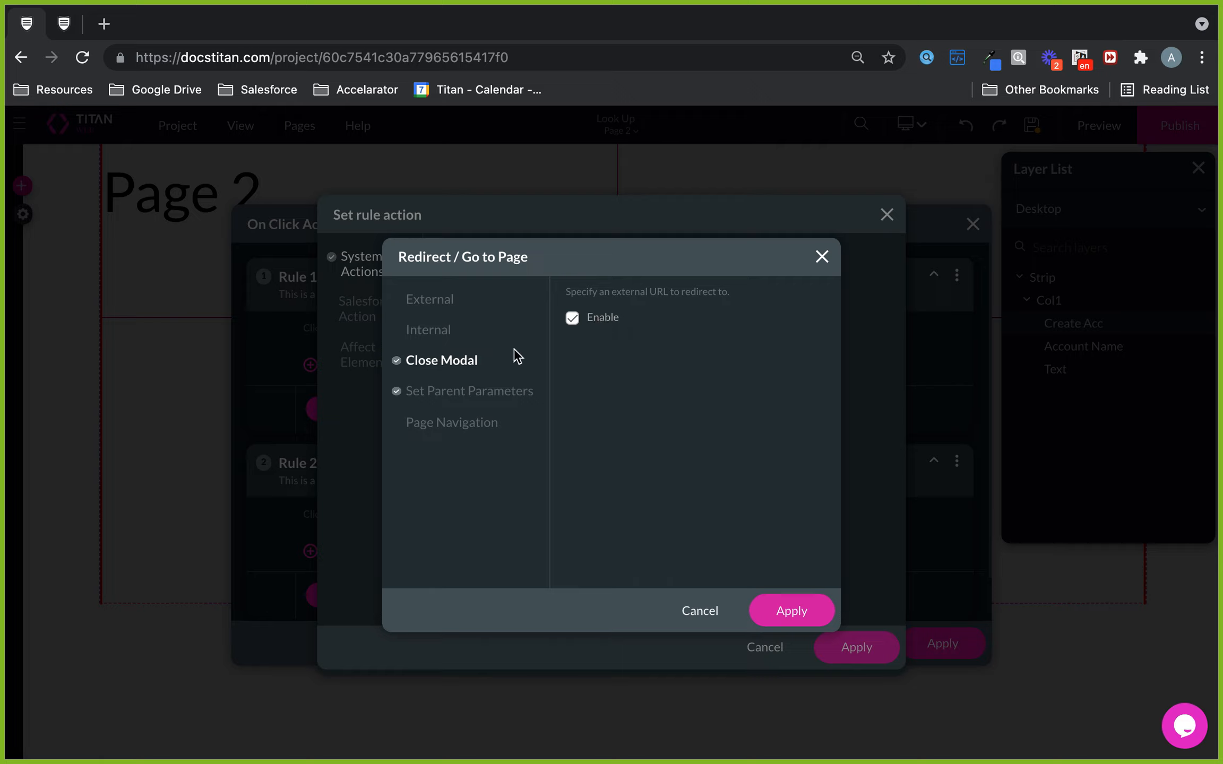
click(480, 392)
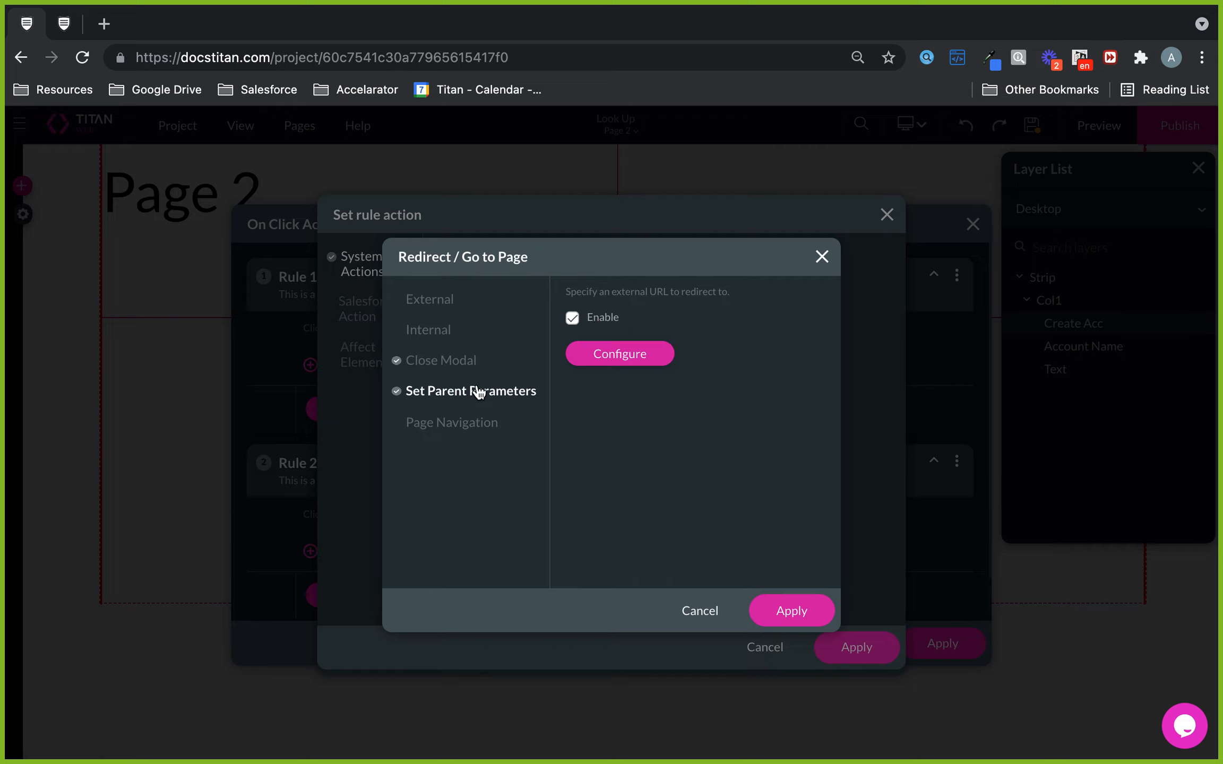
click(631, 361)
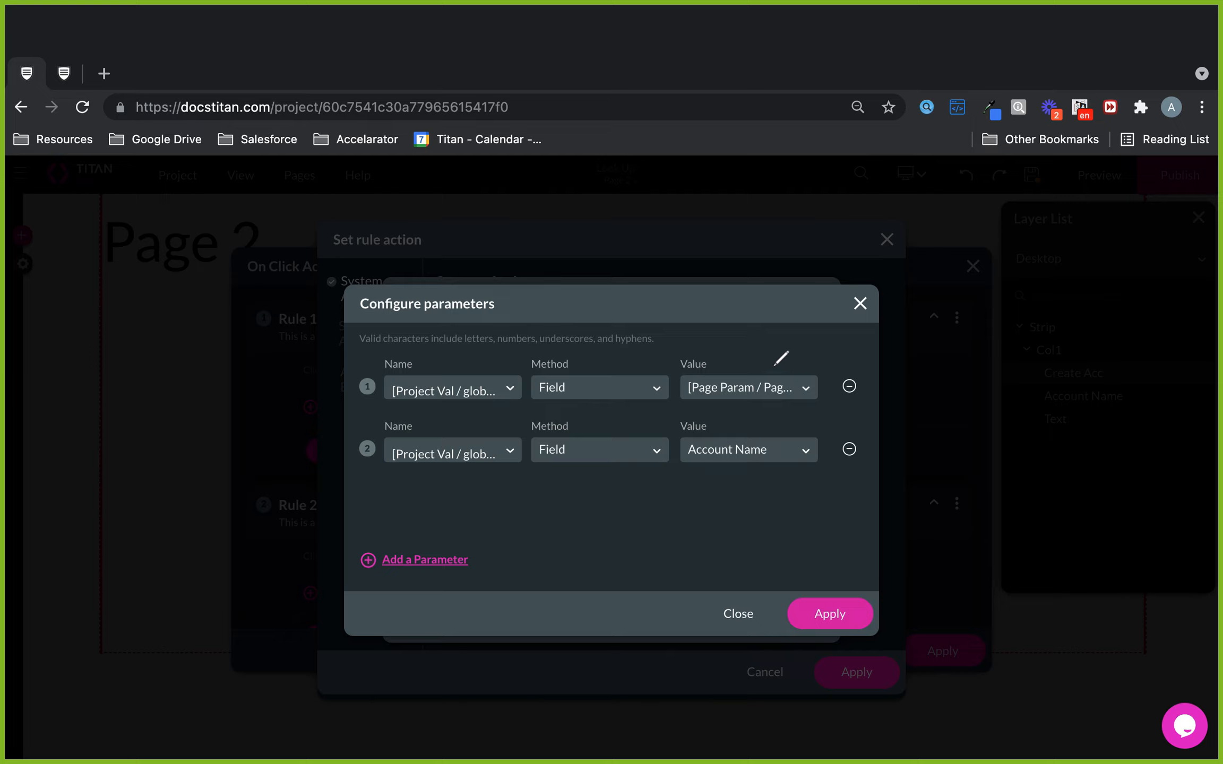
mouse_move(766, 369)
mouse_down()
mouse_move(756, 348)
mouse_move(643, 290)
mouse_move(513, 303)
mouse_move(432, 368)
mouse_up()
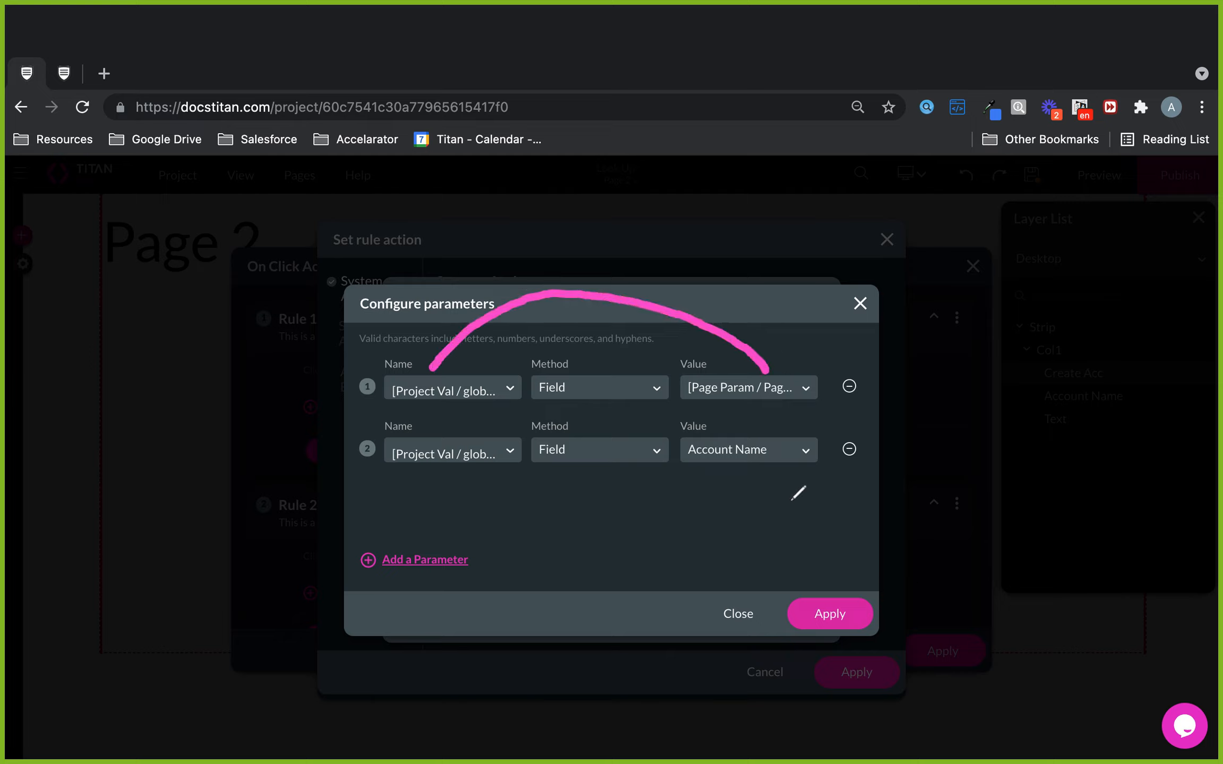
mouse_move(758, 467)
mouse_down()
mouse_move(716, 533)
mouse_move(457, 469)
mouse_up()
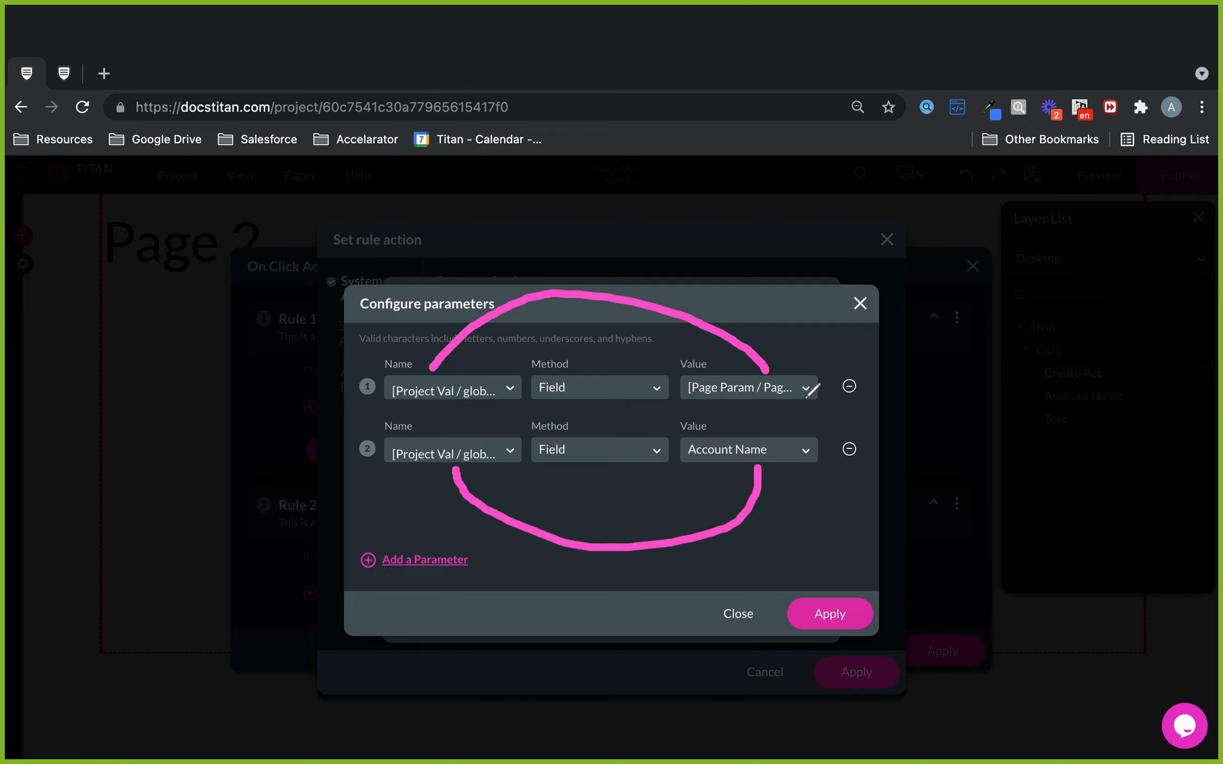
mouse_move(672, 423)
mouse_down()
mouse_move(809, 426)
mouse_move(755, 479)
mouse_move(675, 427)
mouse_up()
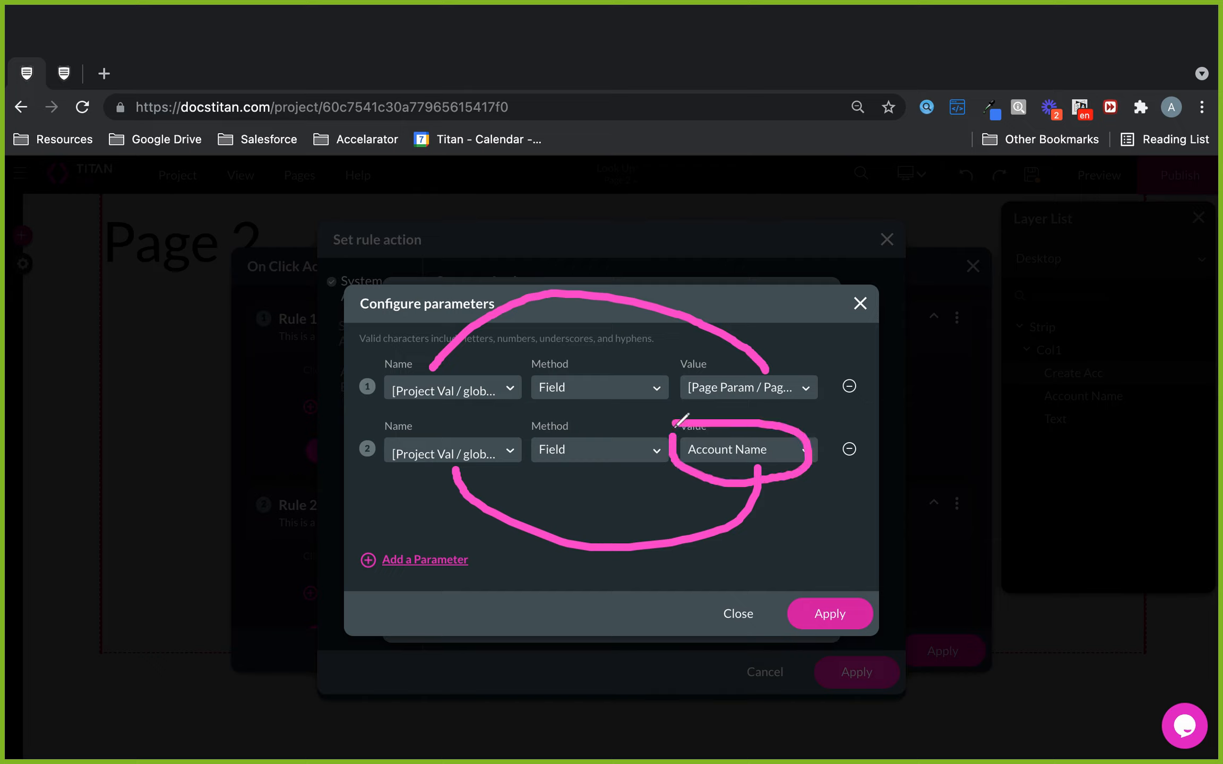
mouse_move(696, 480)
mouse_down()
mouse_move(645, 492)
mouse_move(504, 481)
mouse_move(490, 463)
mouse_up()
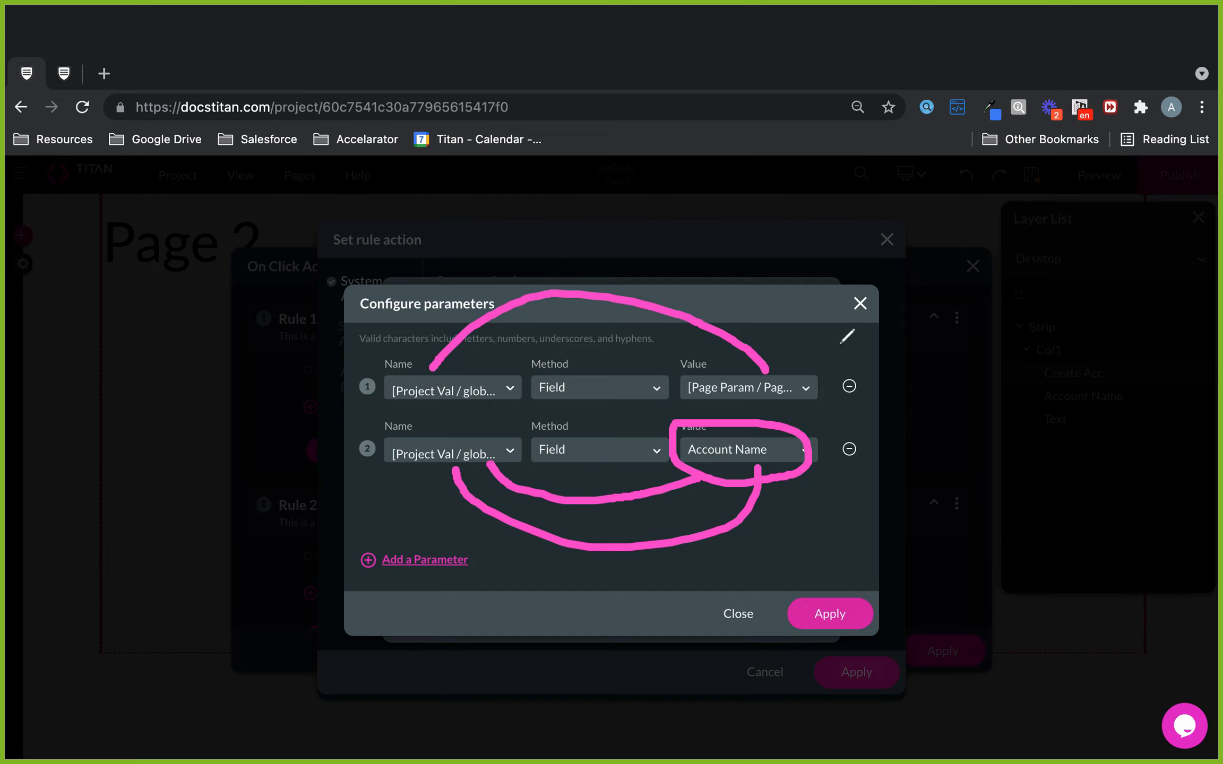
mouse_move(803, 373)
mouse_down()
mouse_move(667, 365)
mouse_move(728, 417)
mouse_move(830, 373)
mouse_move(810, 356)
mouse_up()
mouse_move(735, 366)
mouse_down()
mouse_move(660, 325)
mouse_move(513, 330)
mouse_move(472, 377)
mouse_up()
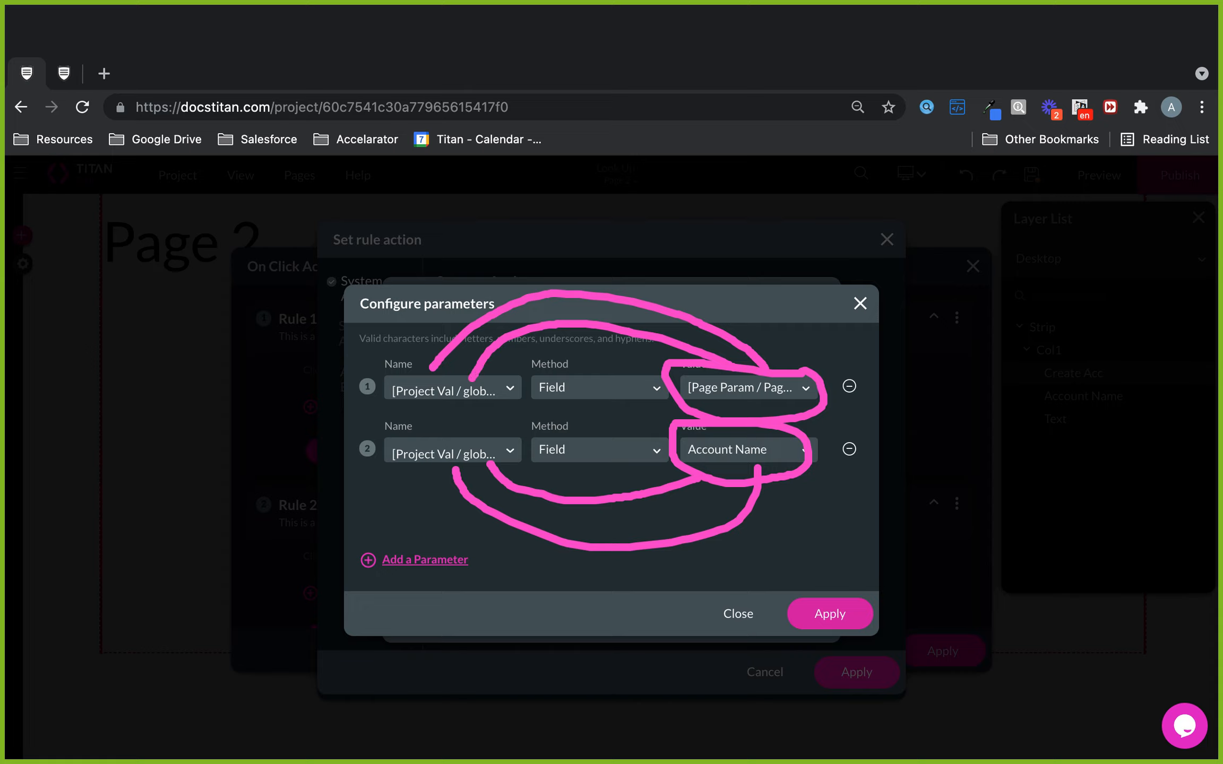
key(Delete)
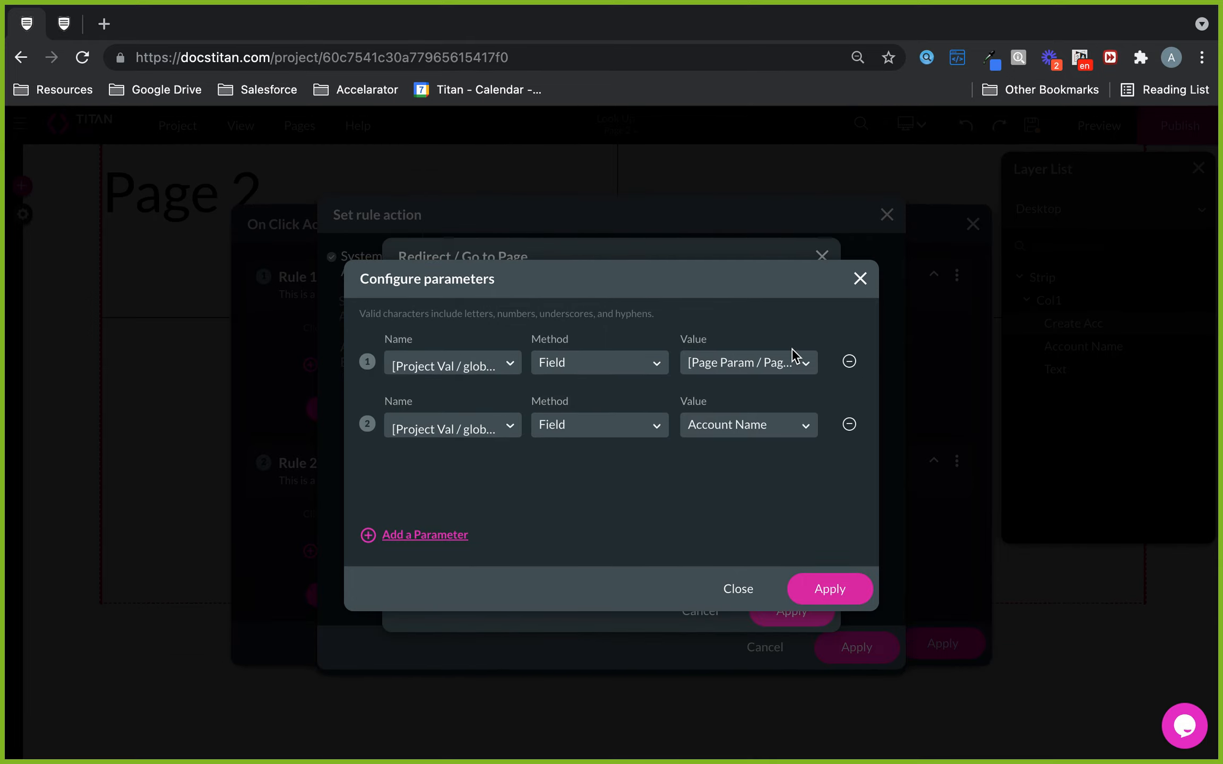
Map parent parameter globalaccid to Page 2's localaccid, and globalaccname to the Account Name field.
click(784, 366)
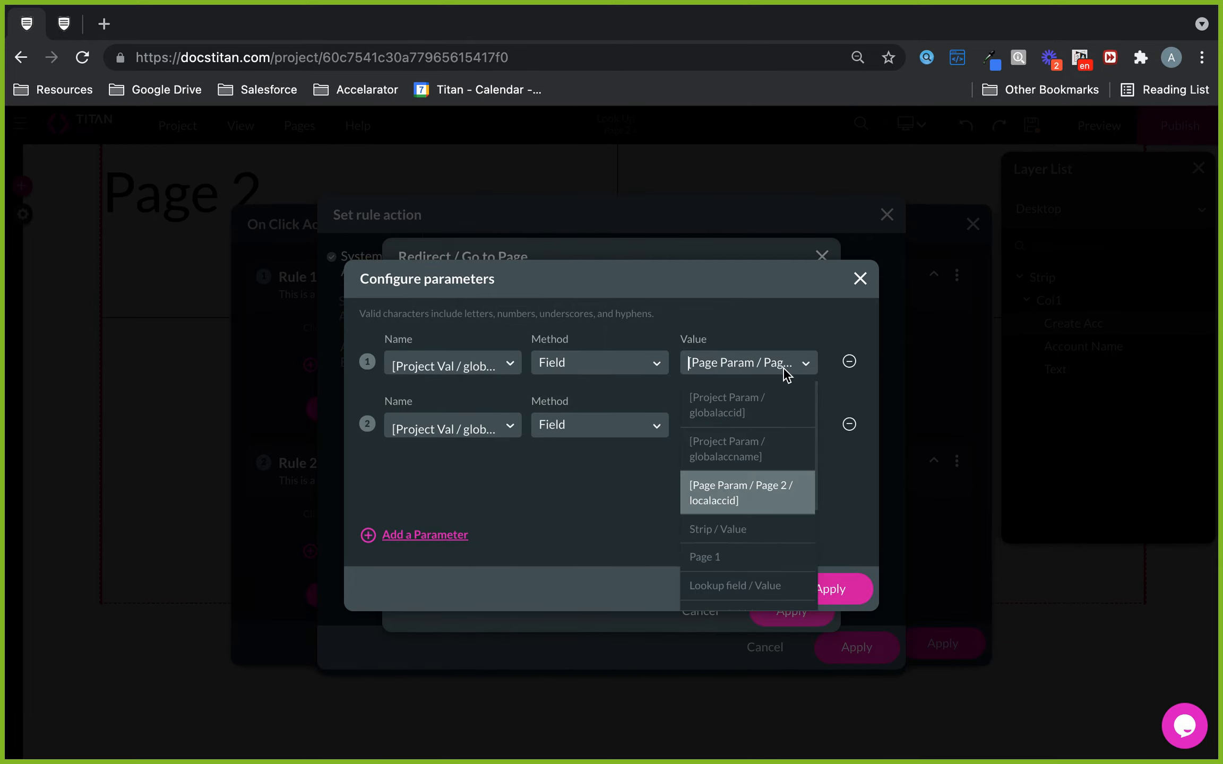
click(750, 504)
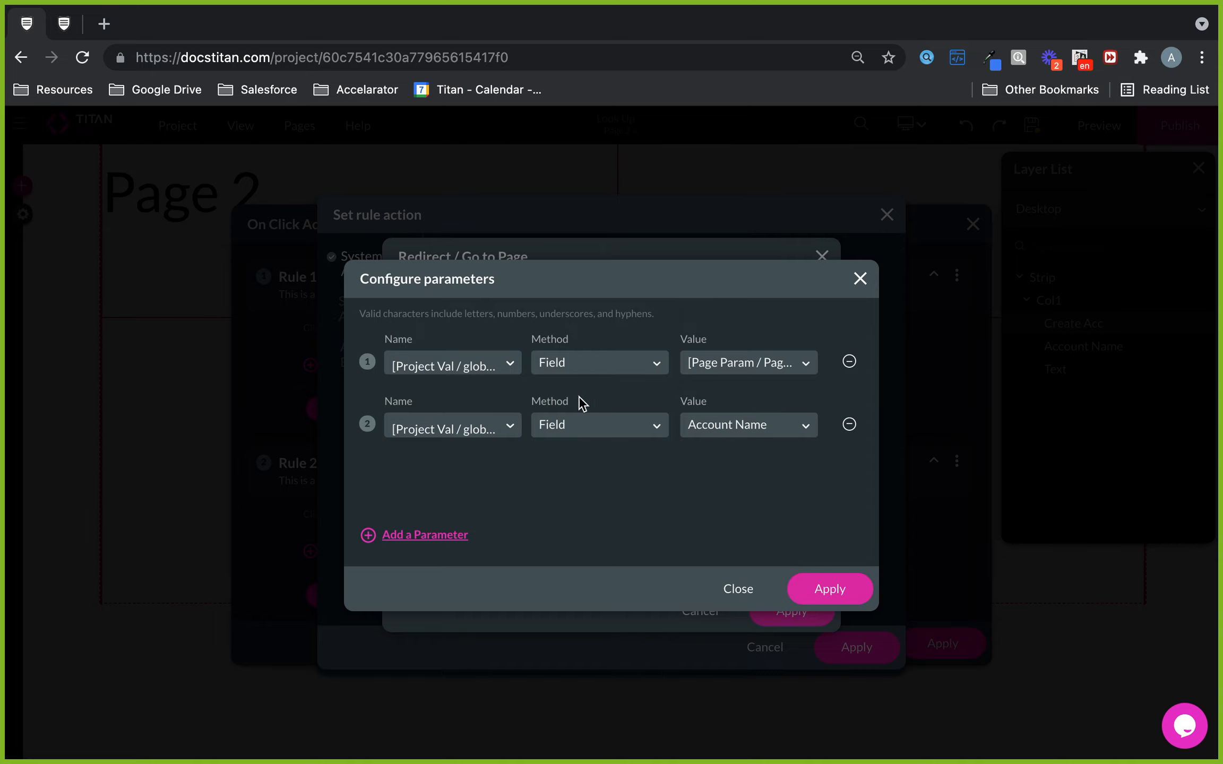
click(490, 363)
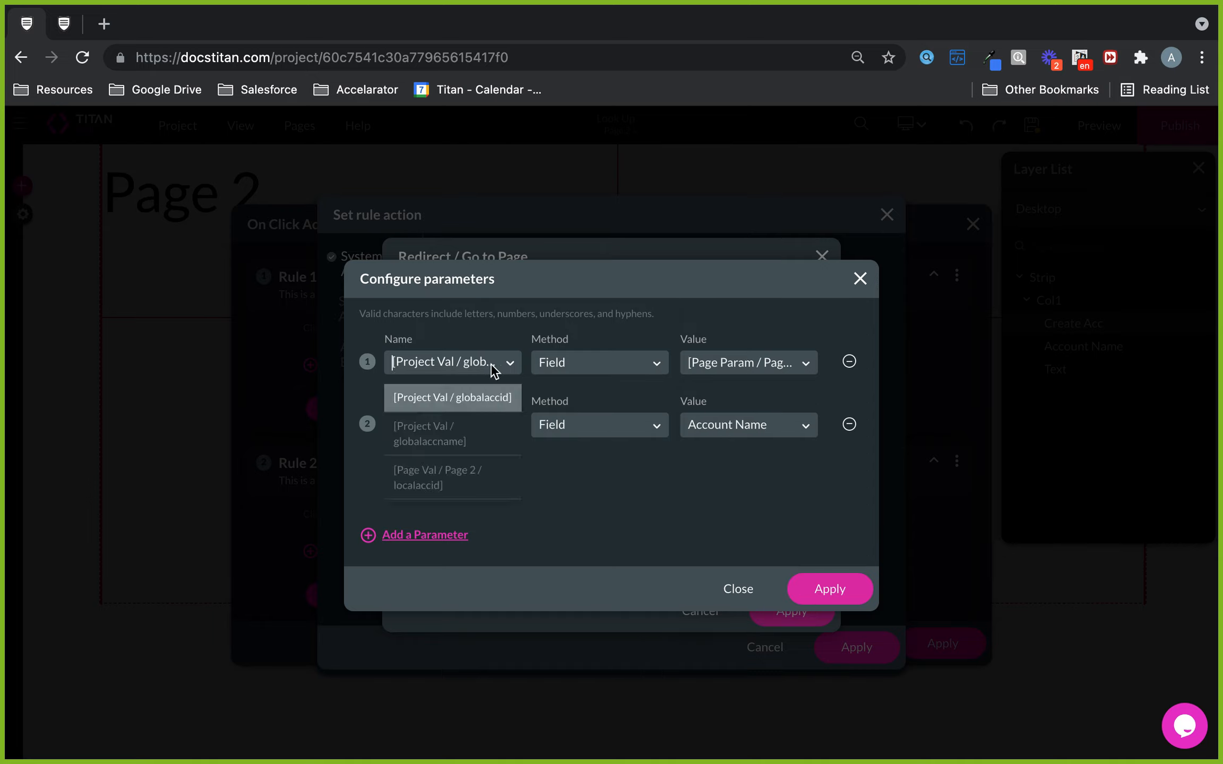
click(458, 393)
click(781, 425)
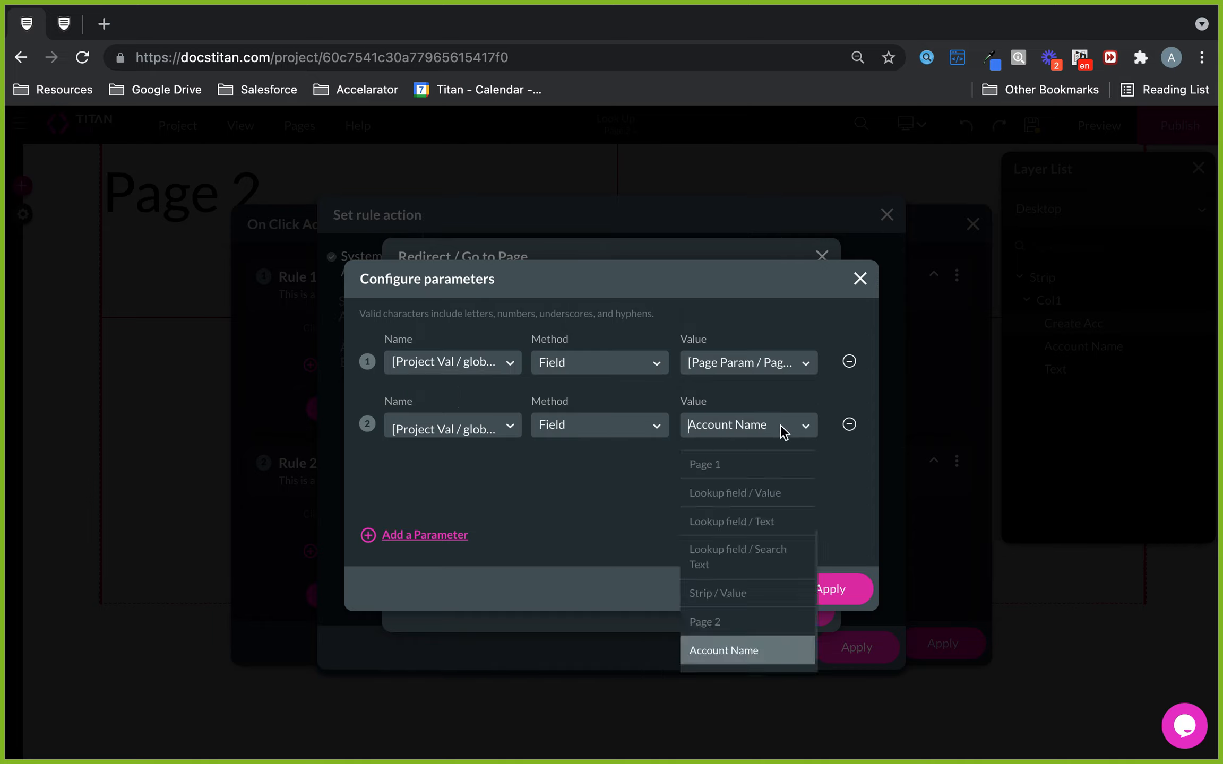
click(740, 653)
click(499, 433)
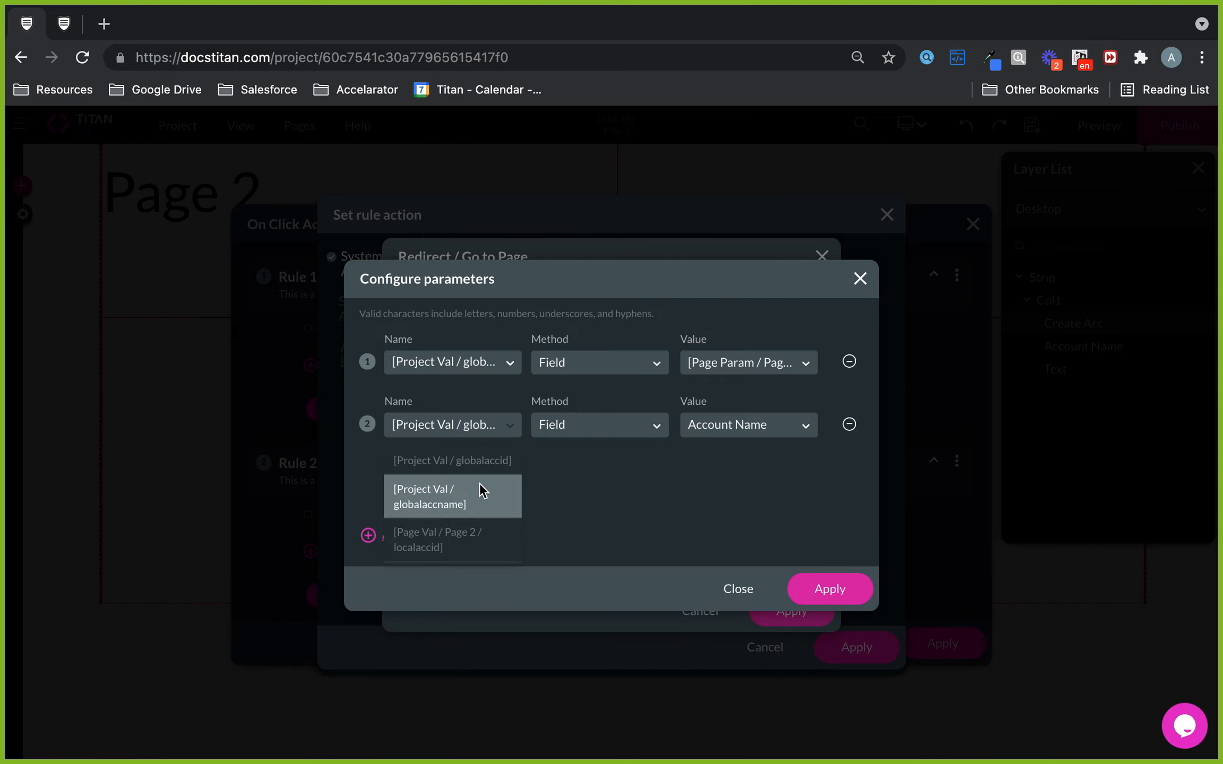
click(785, 511)
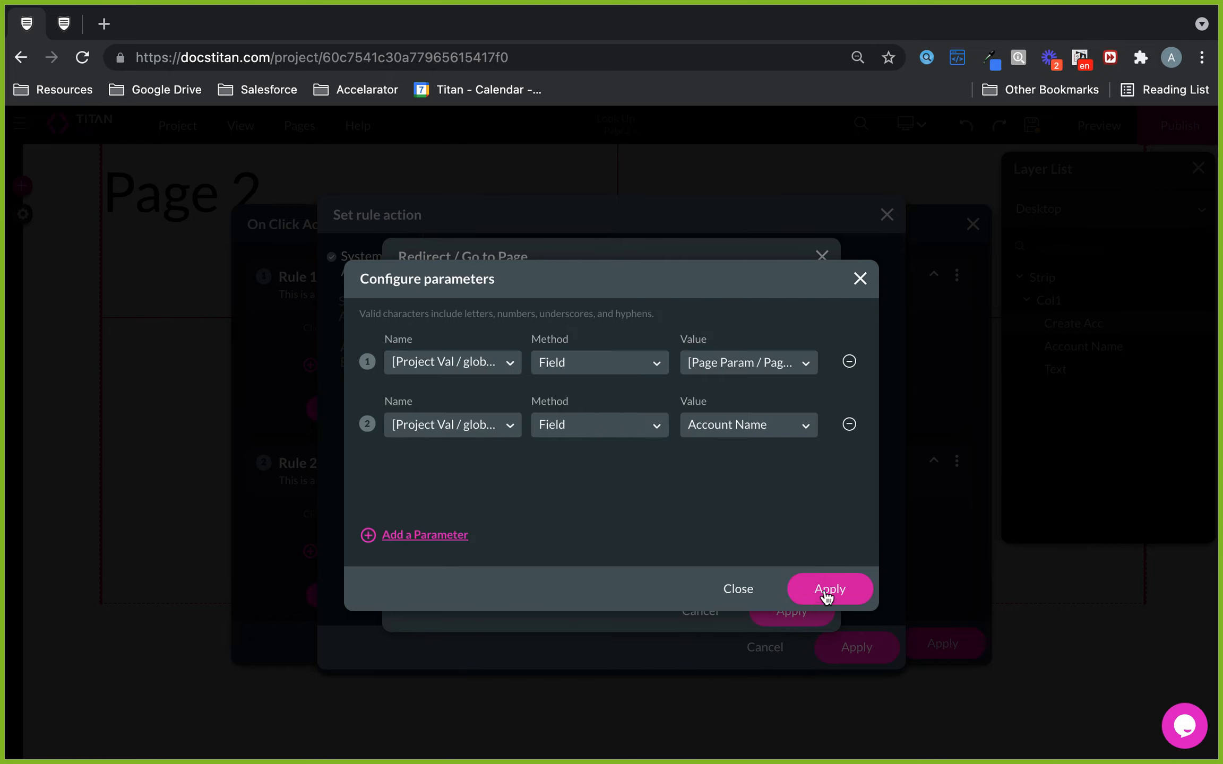
Apply the parent parameters together with Rule 2's redirect settings and the Create Acc button's on-click action.
click(825, 588)
click(801, 613)
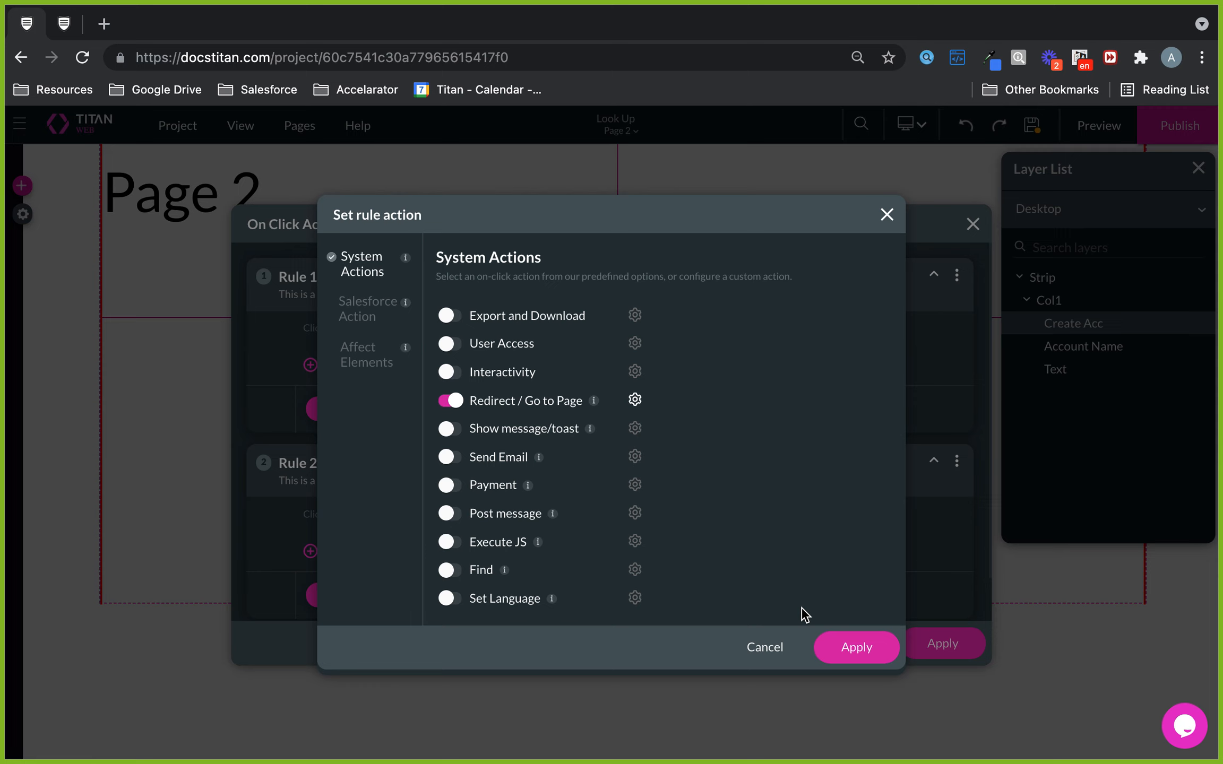
click(865, 650)
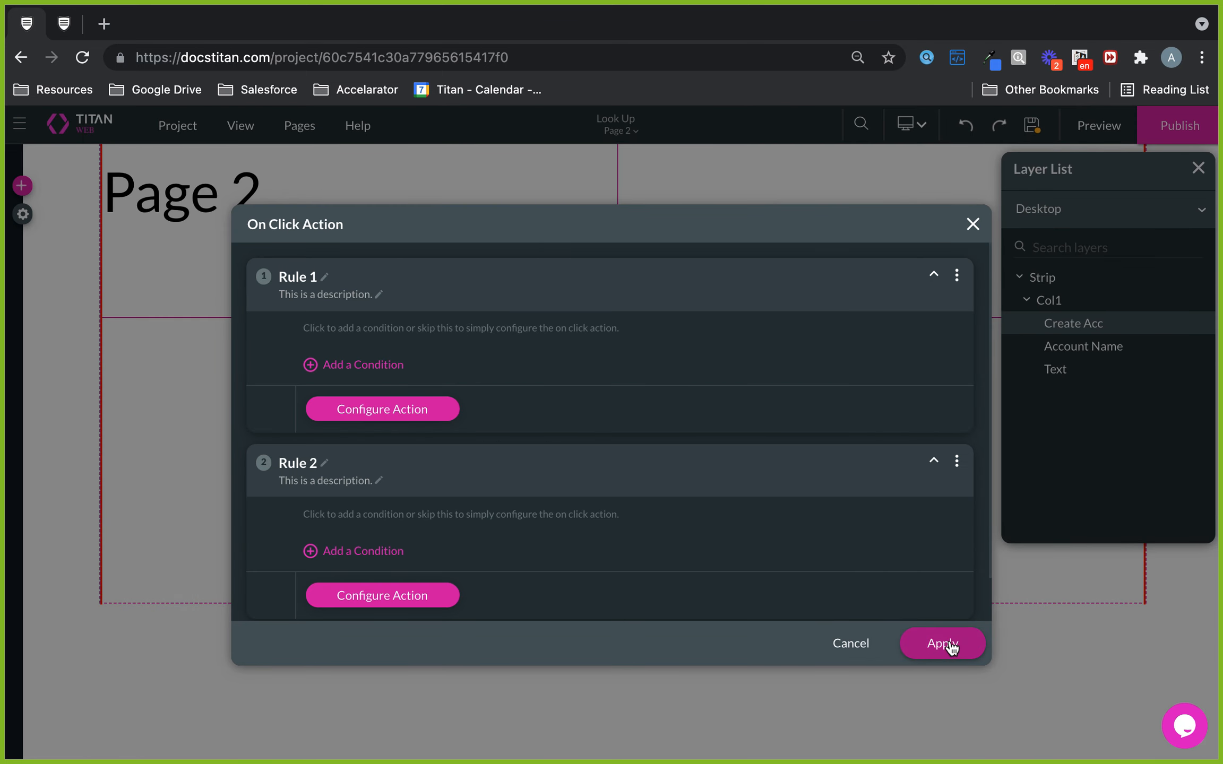
scroll(905, 563, down, 1)
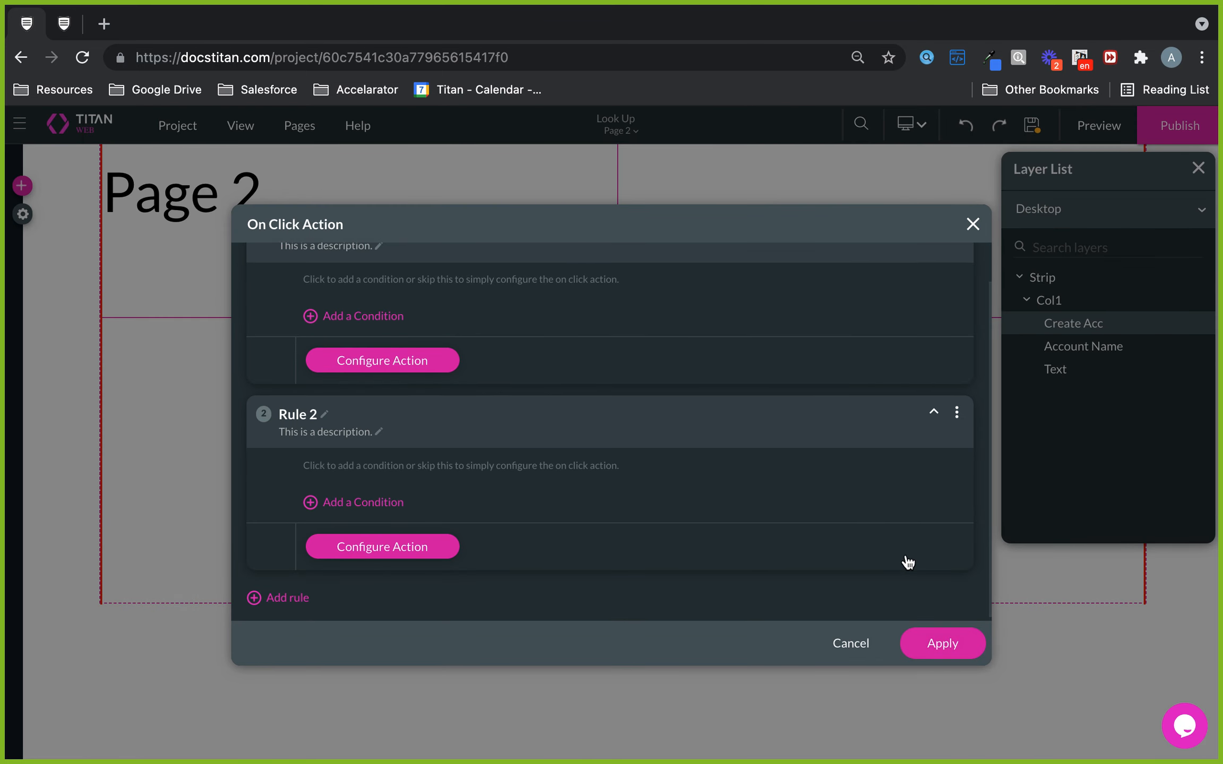
click(936, 644)
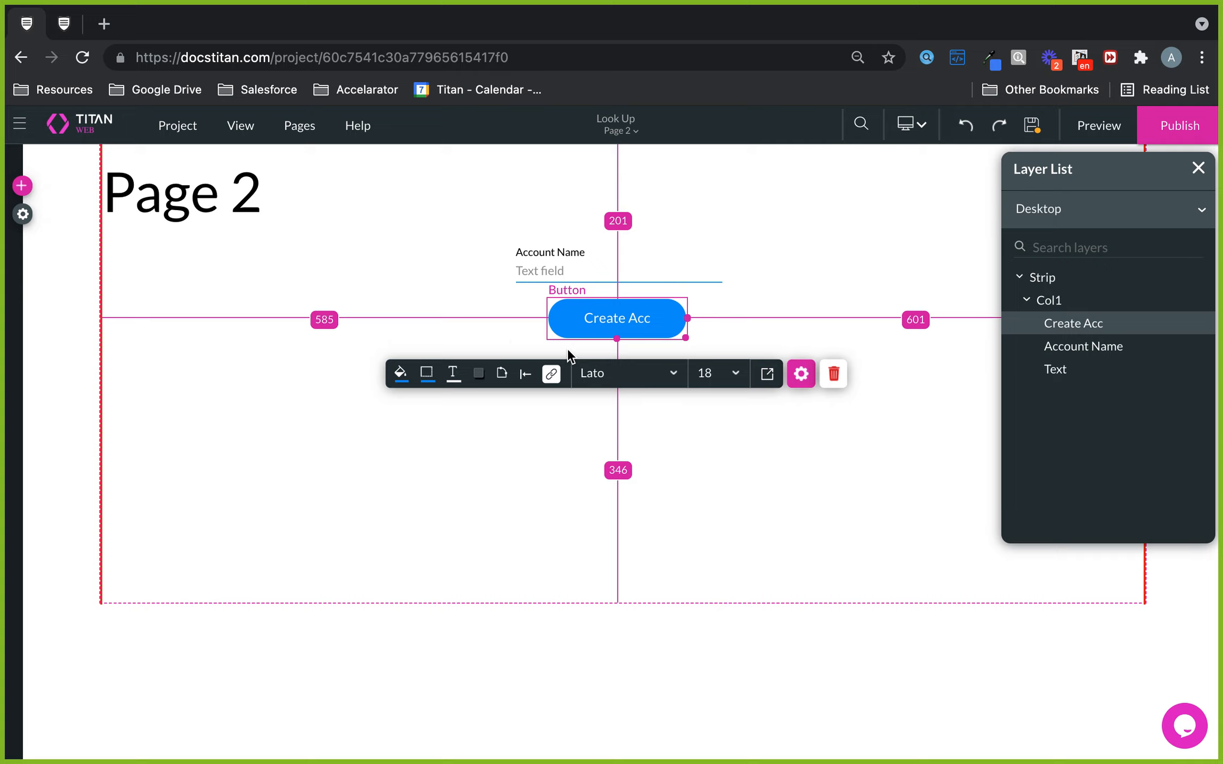
Switch to the Home page, leaving Page 2 without saving its changes.
click(23, 214)
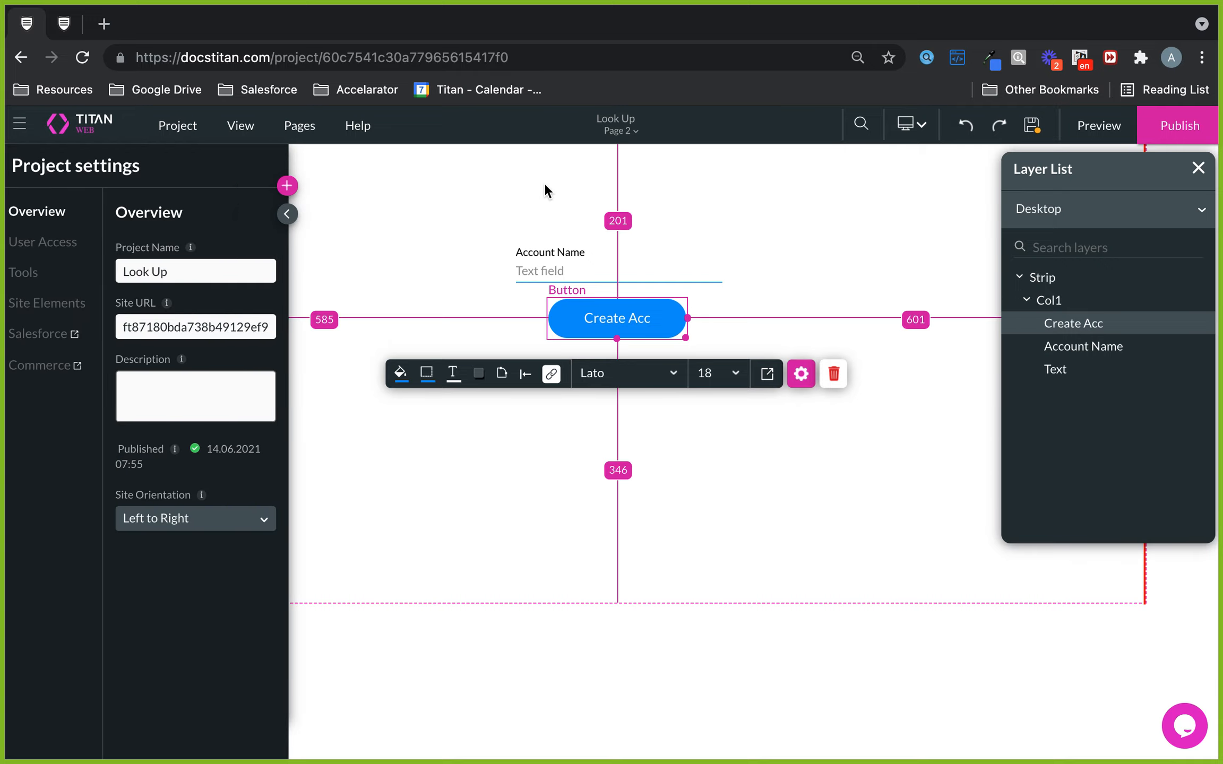
click(625, 131)
click(615, 156)
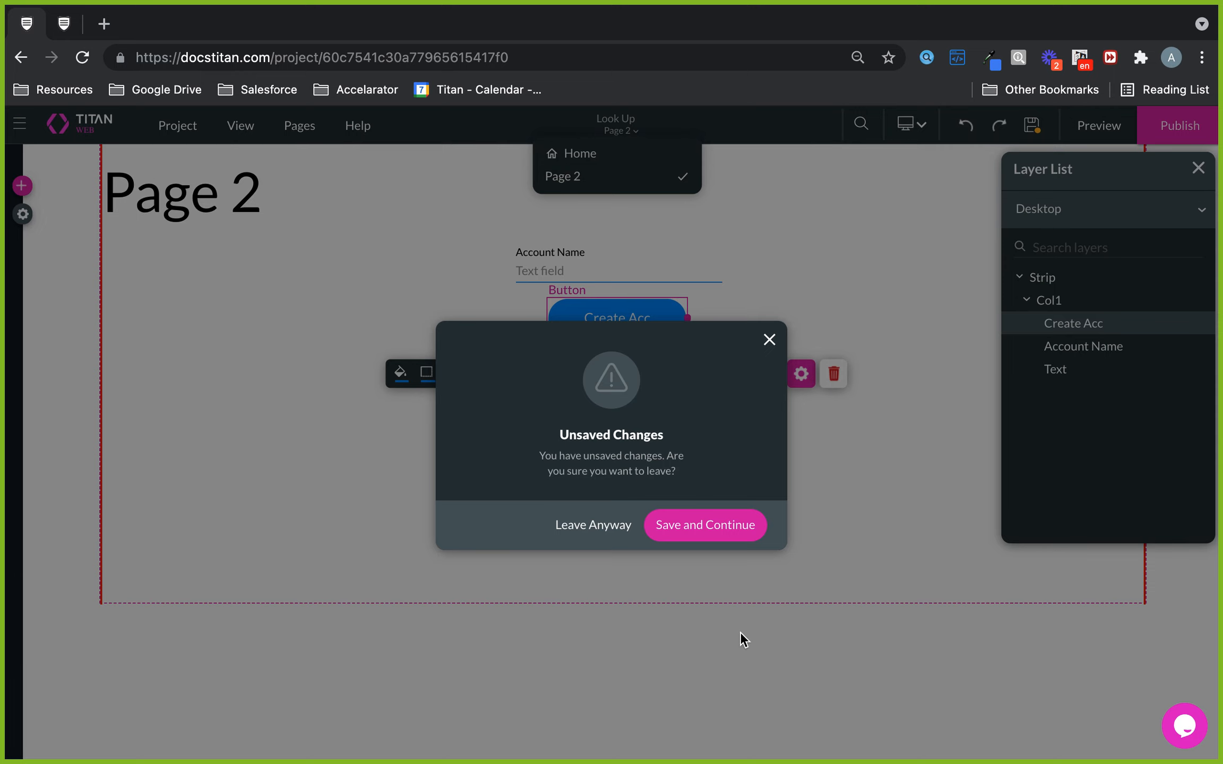
click(606, 528)
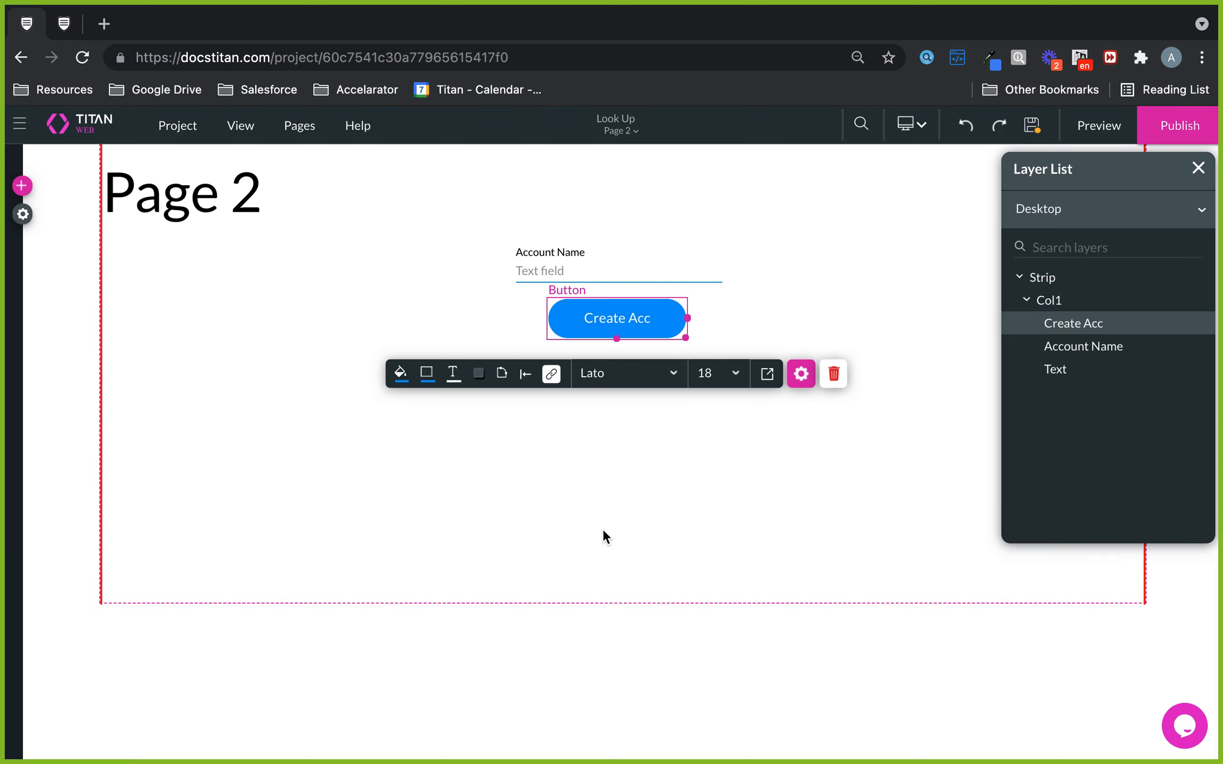
Open the conditions in the project's custom variables and examine Rule 1's checks on globalaccid and globalaccname.
click(23, 215)
click(31, 276)
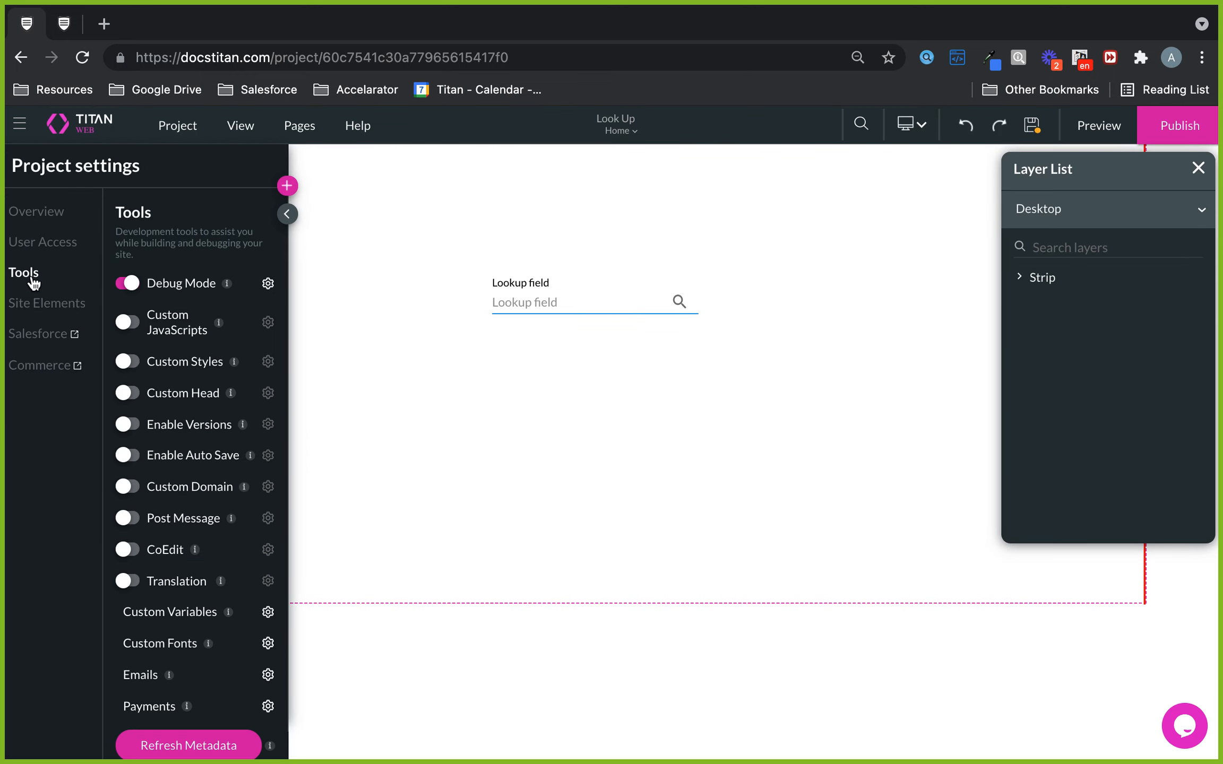
click(268, 612)
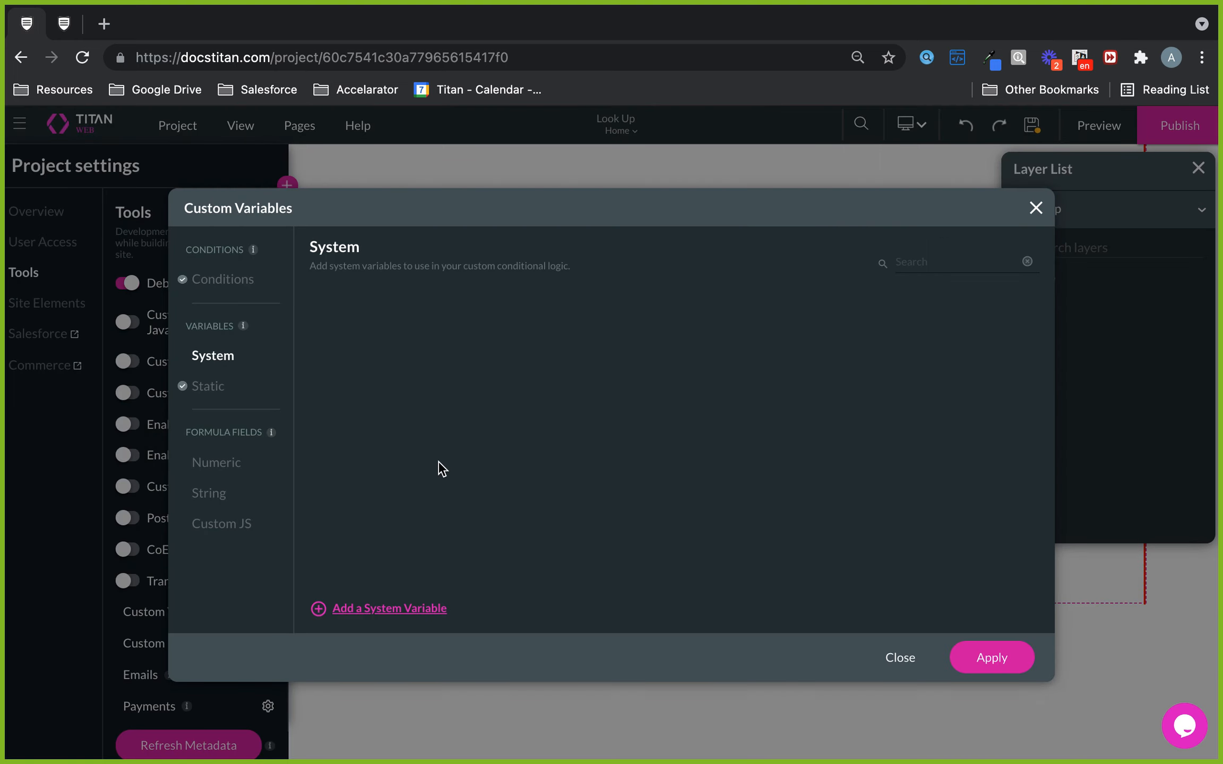
click(209, 393)
click(222, 282)
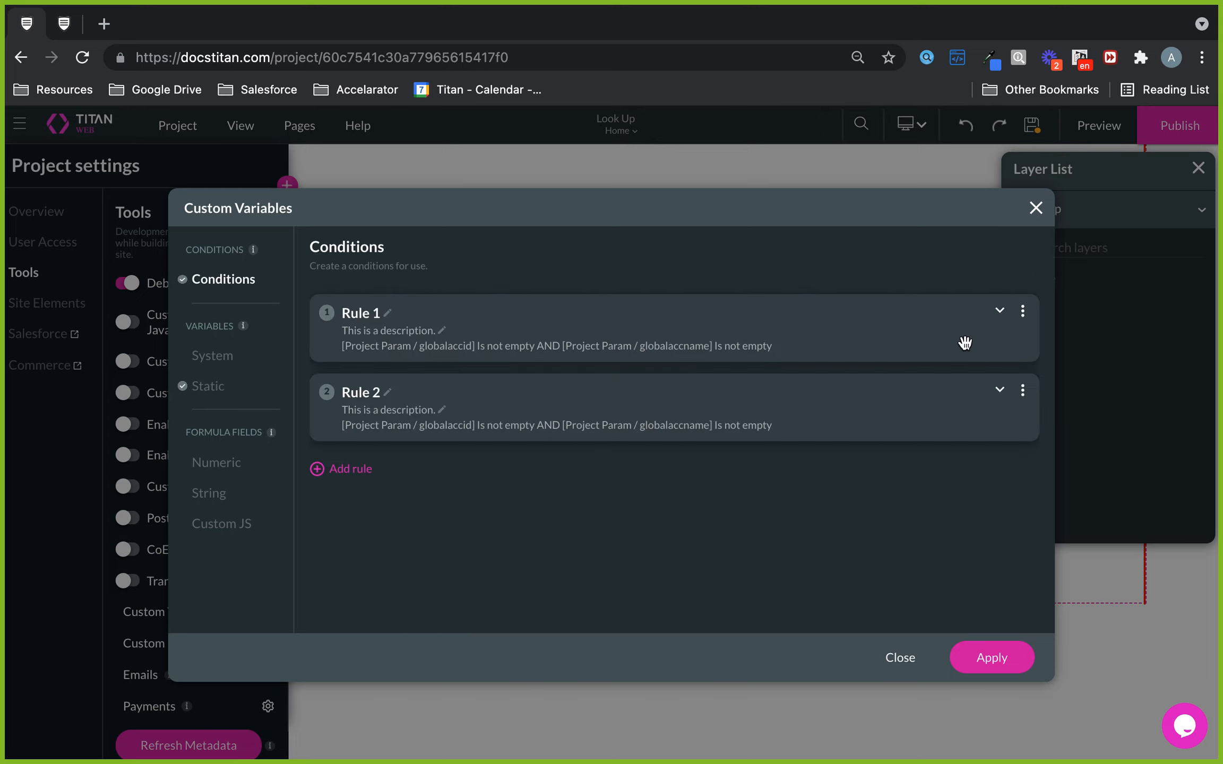
click(998, 317)
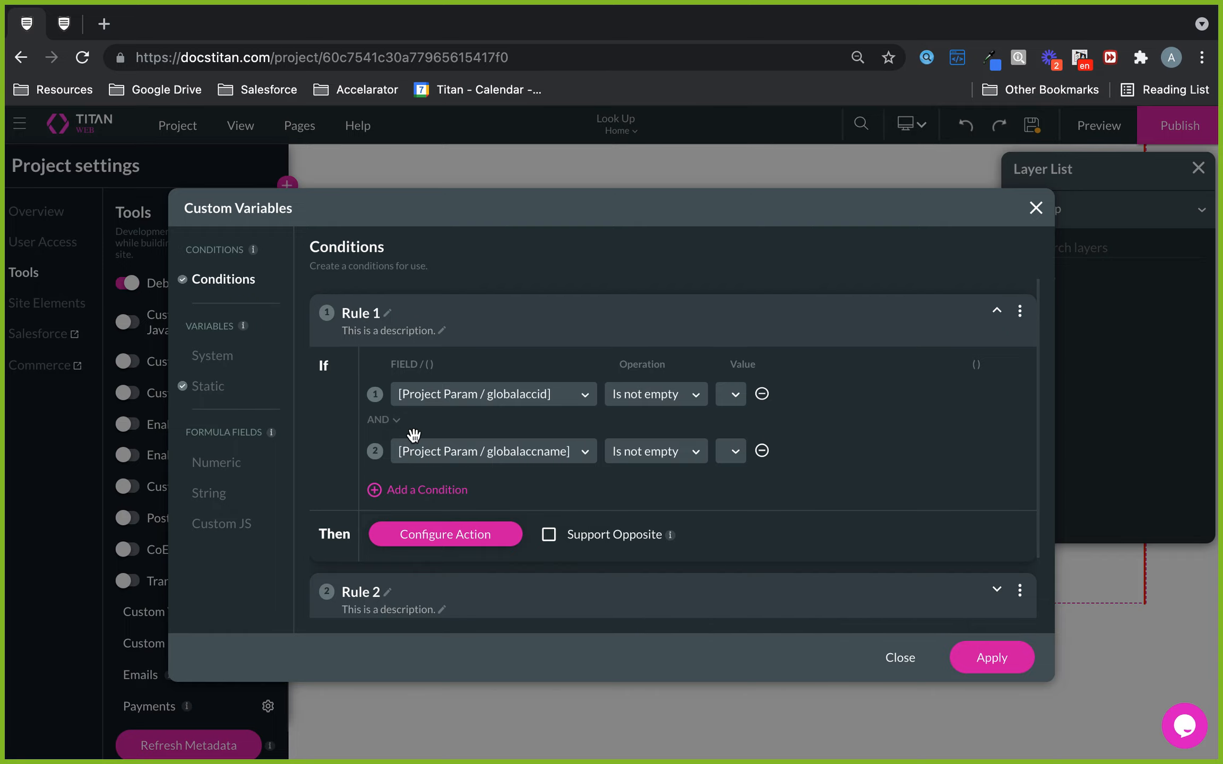
Examine which parameters Rule 1's Affect Elements action uses to set the lookup field's value and label.
click(481, 535)
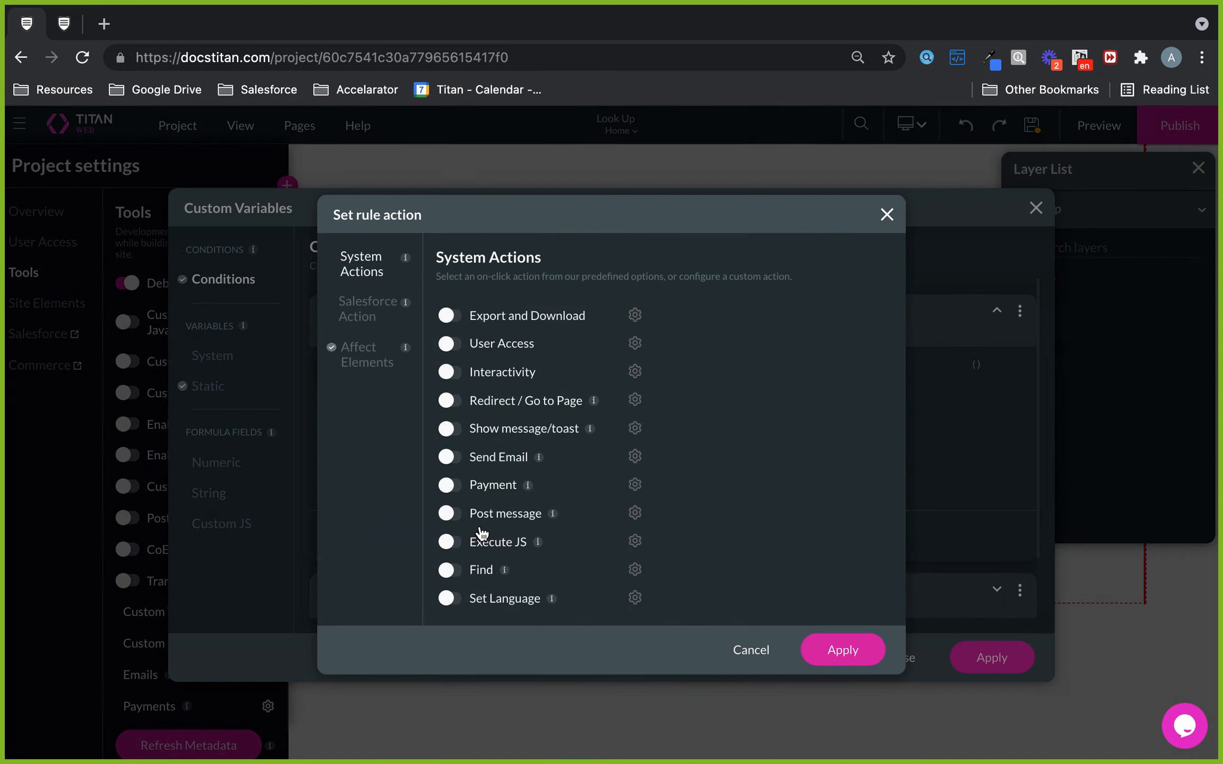
click(374, 354)
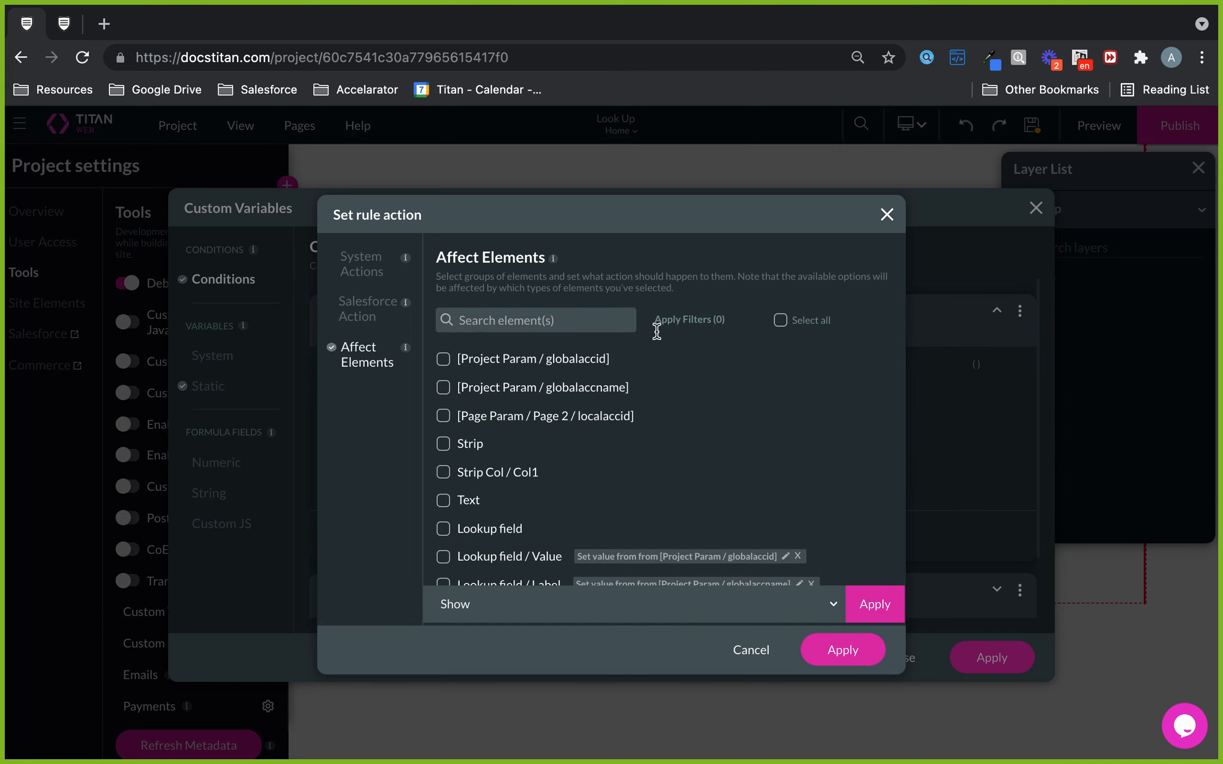
scroll(661, 395, down, 2)
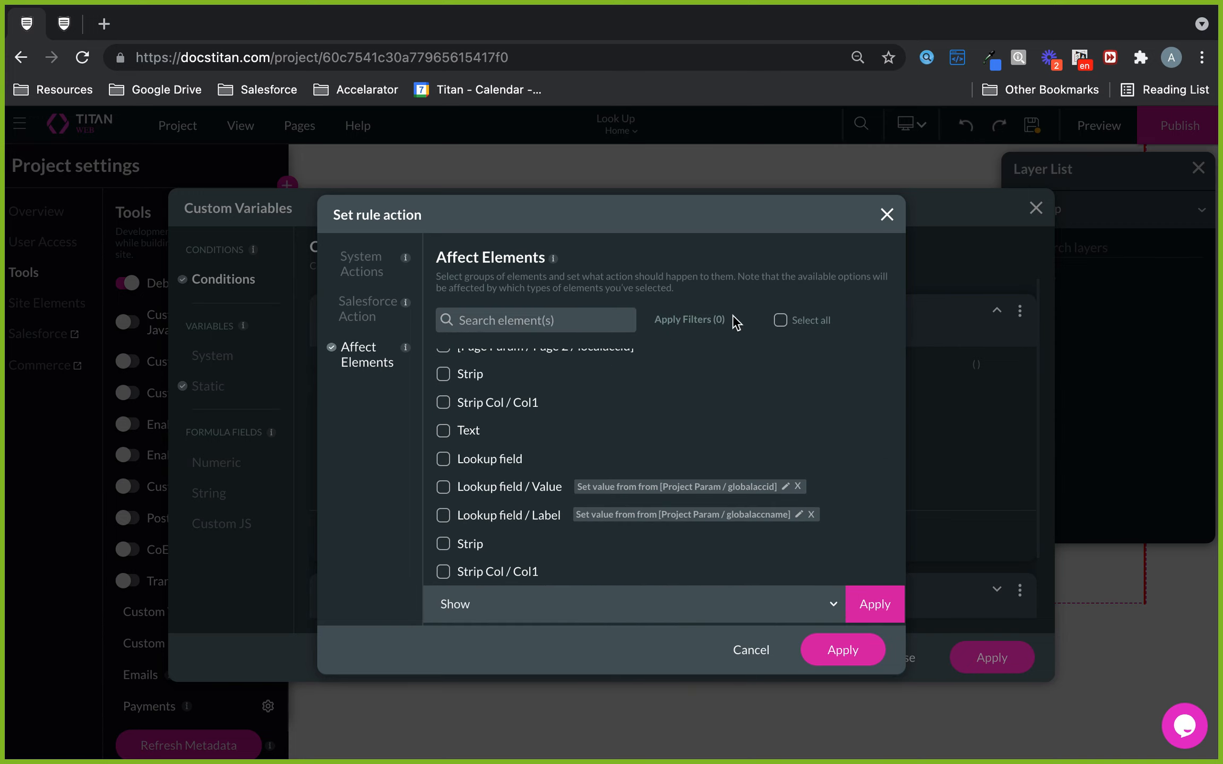
scroll(584, 403, down, 2)
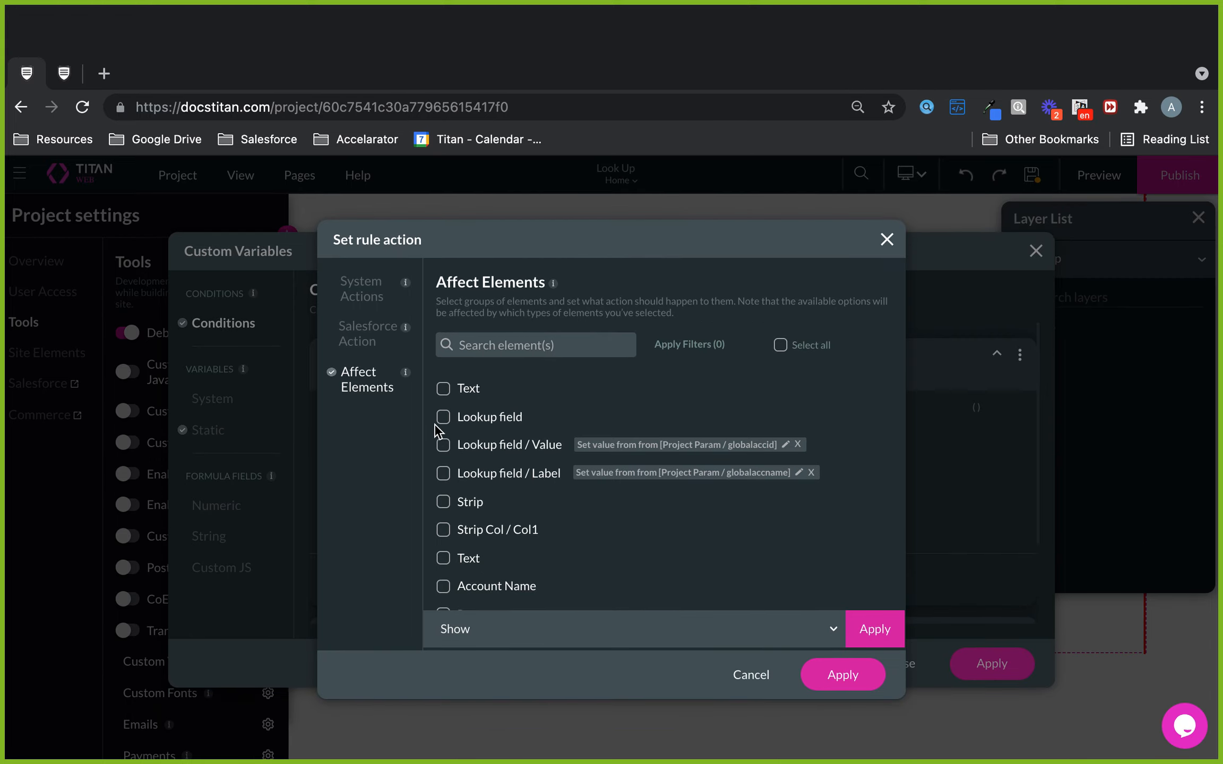
drag(429, 429, 854, 488)
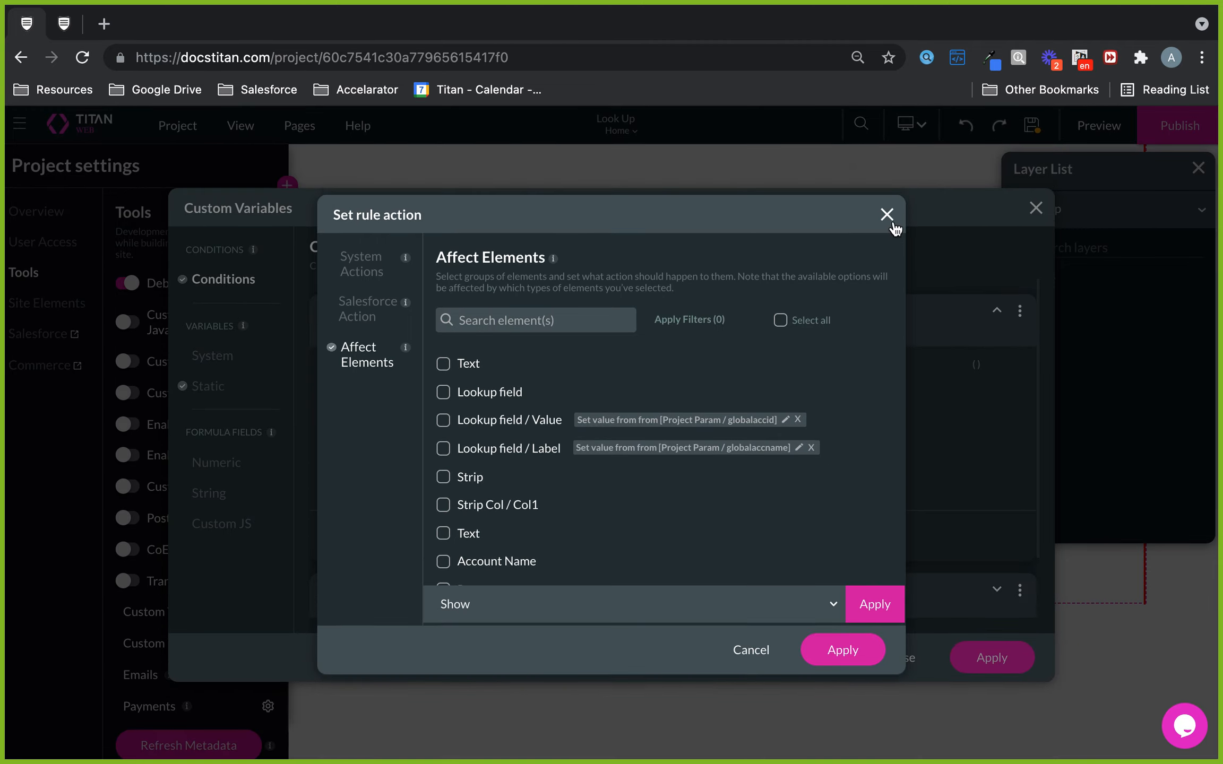
Close Rule 1's action and examine Rule 2's checks on globalaccid and globalaccname.
click(887, 241)
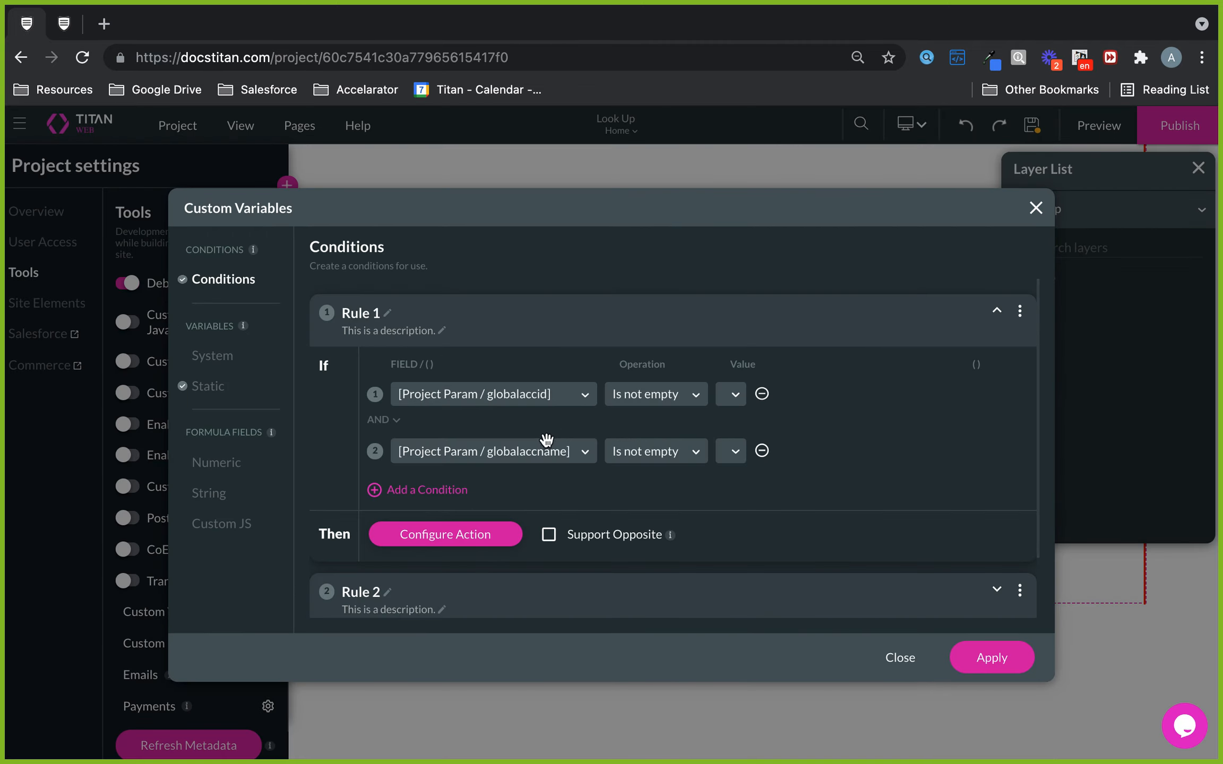
scroll(485, 589, down, 3)
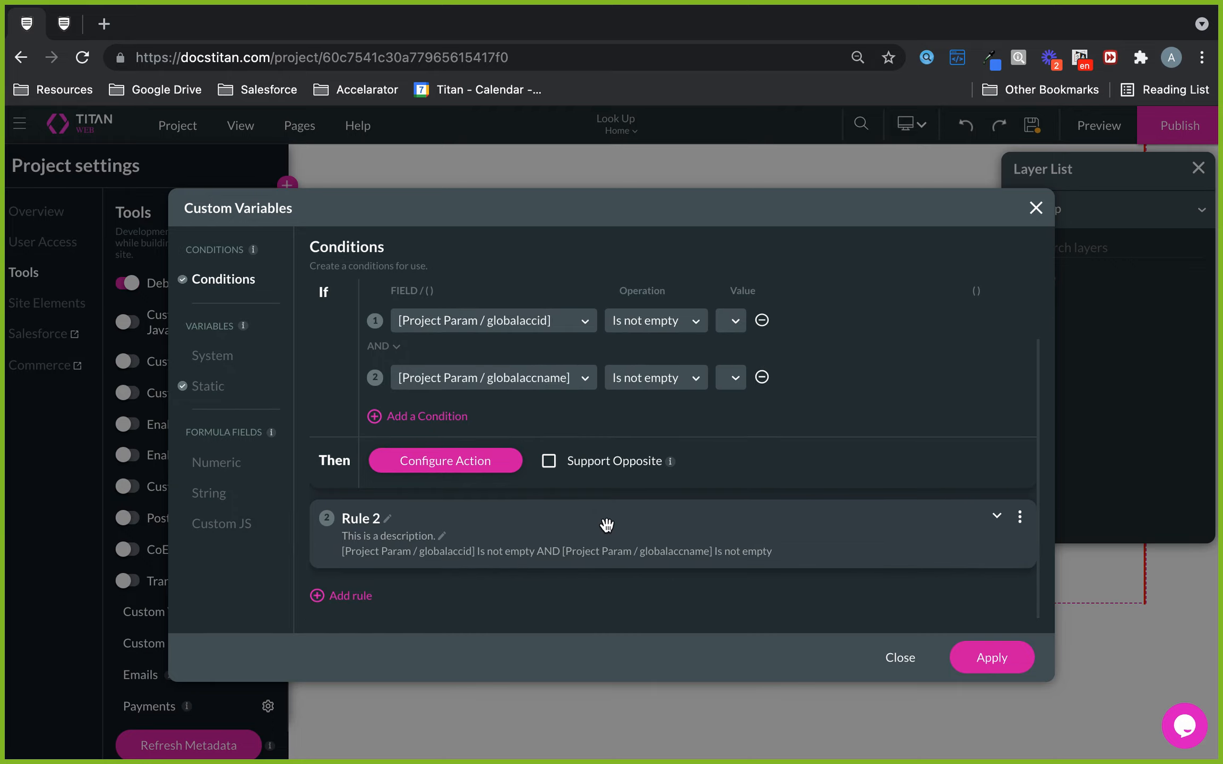
click(1001, 514)
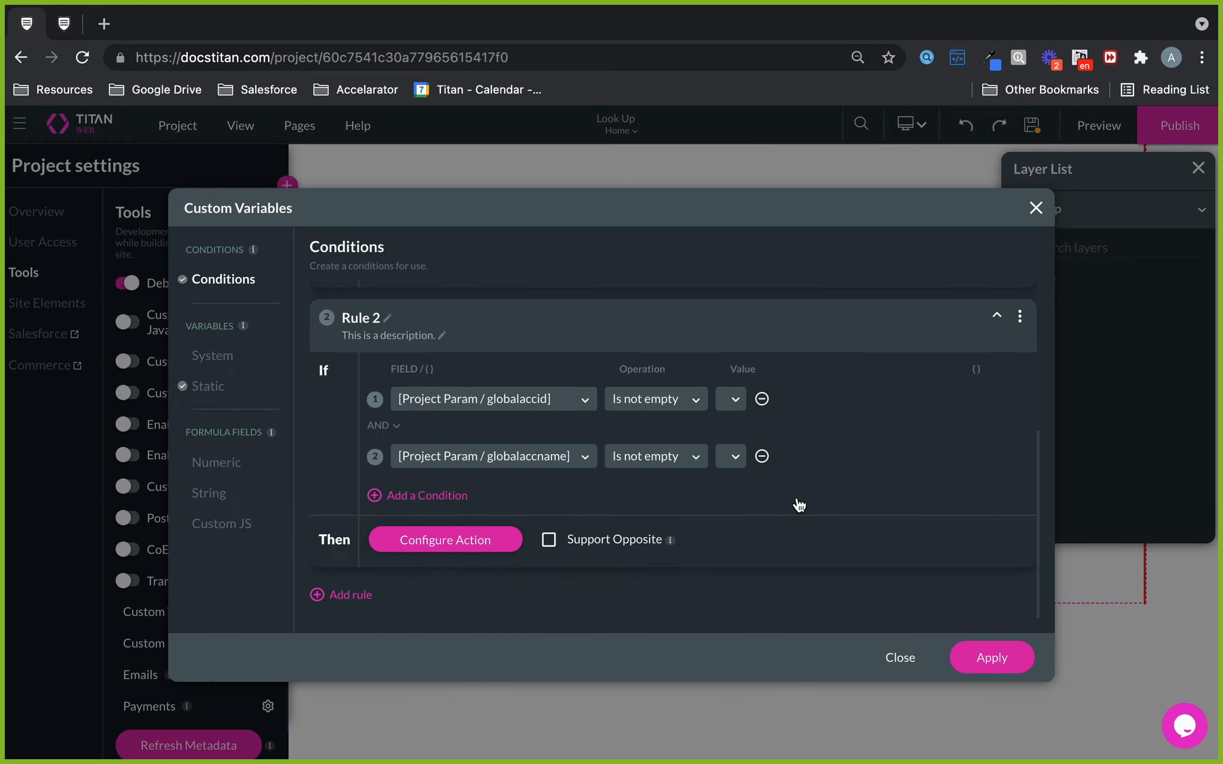
scroll(791, 504, up, 1)
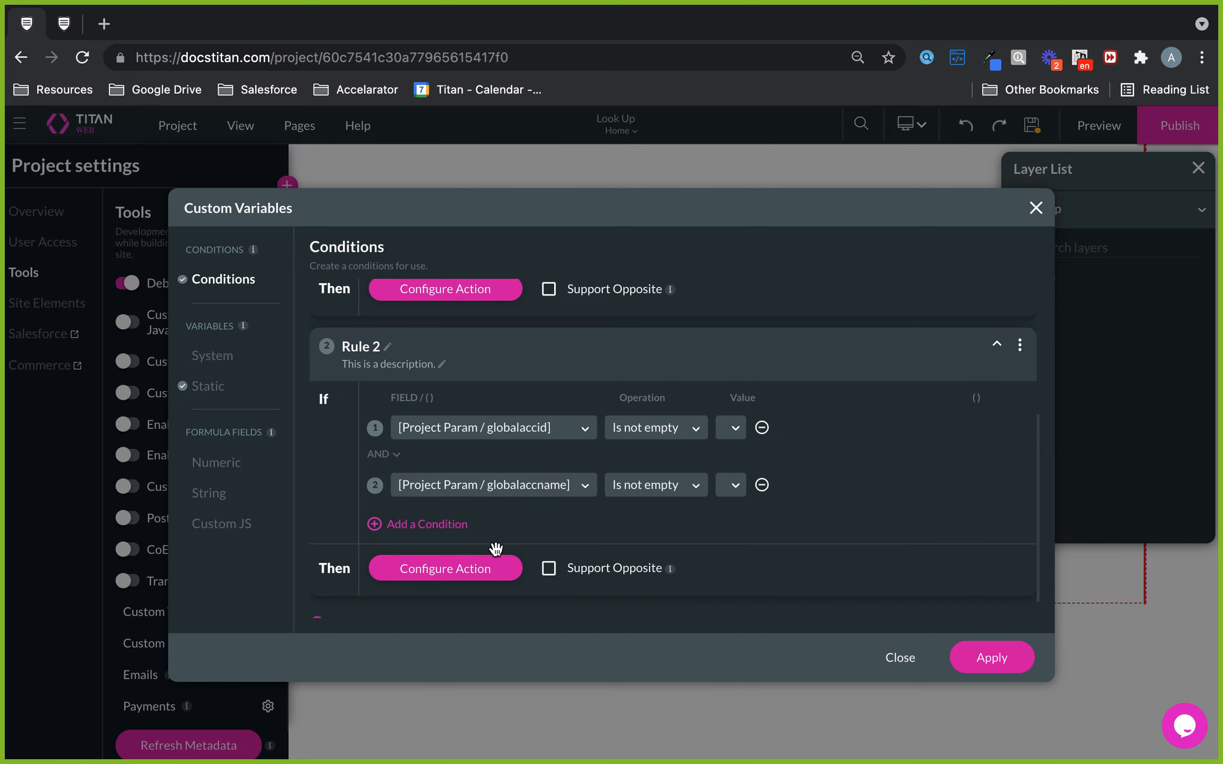
Examine how Rule 2's Affect Elements action sets globalaccid and globalaccname, then leave the custom variables without applying anything.
click(479, 571)
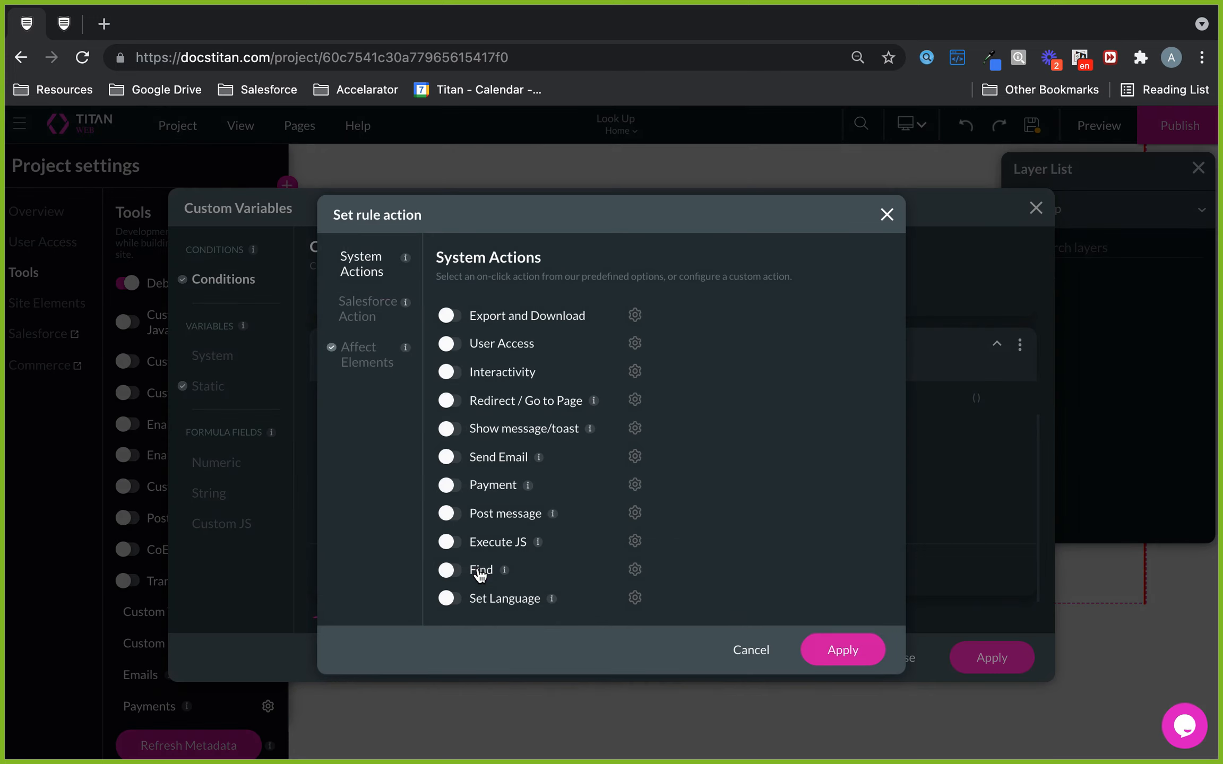
click(366, 356)
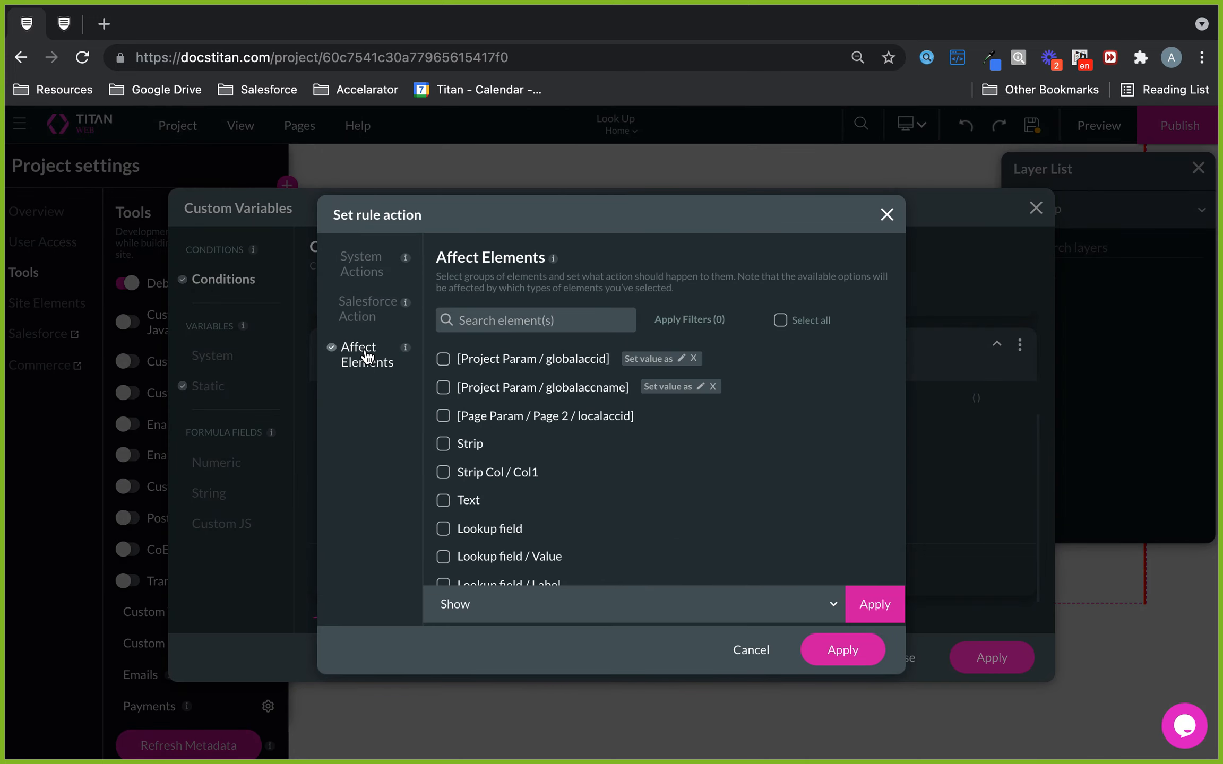
click(701, 388)
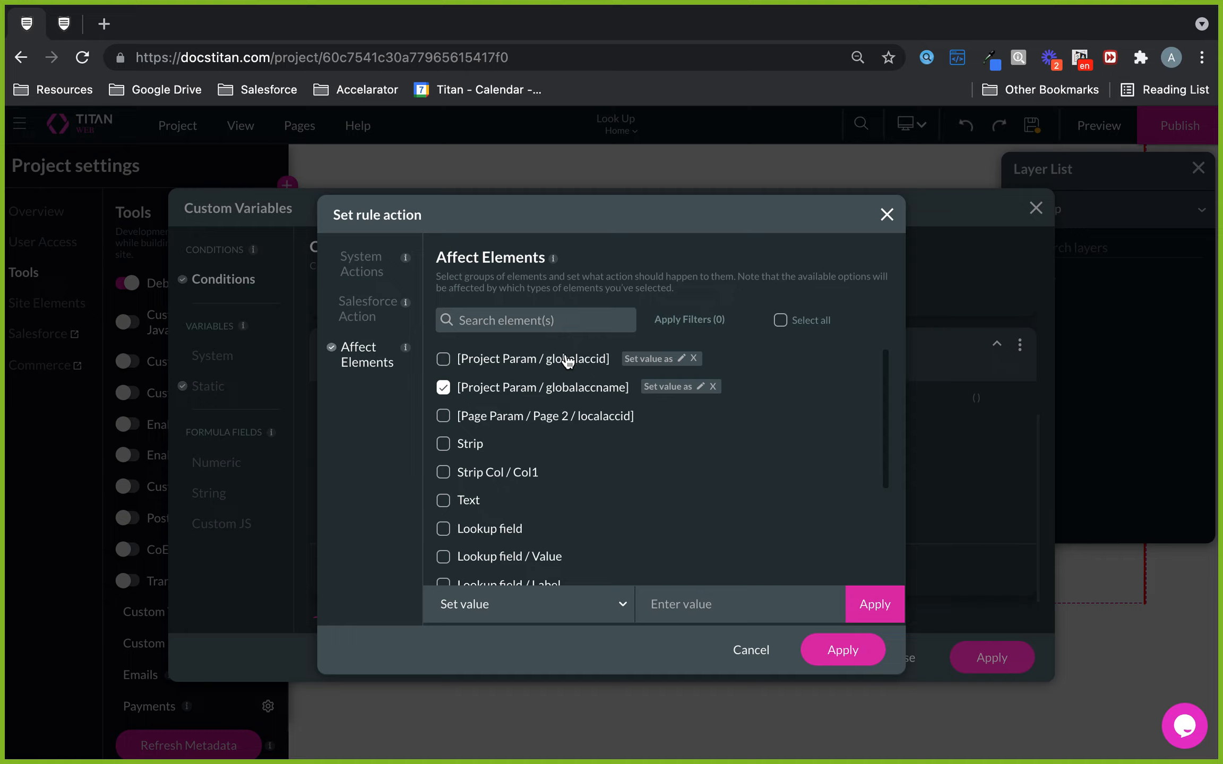
click(588, 393)
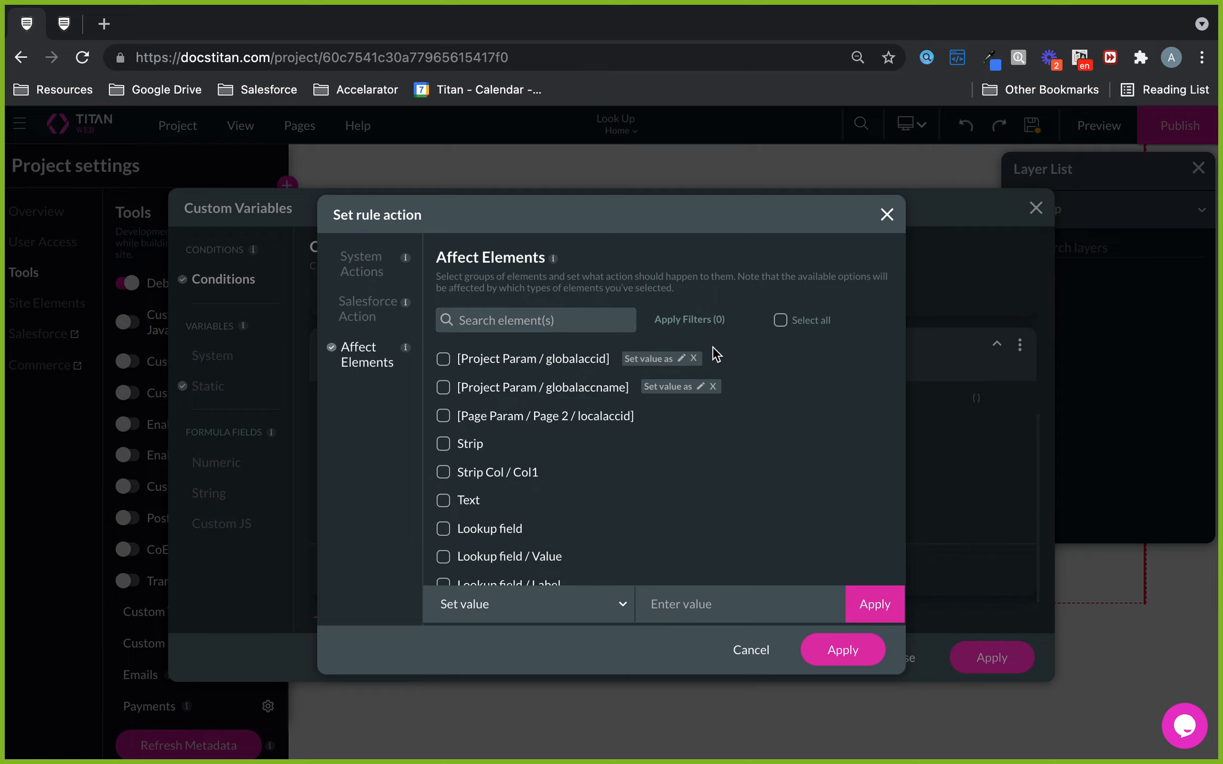
click(683, 365)
click(717, 603)
click(442, 361)
click(888, 215)
click(1035, 207)
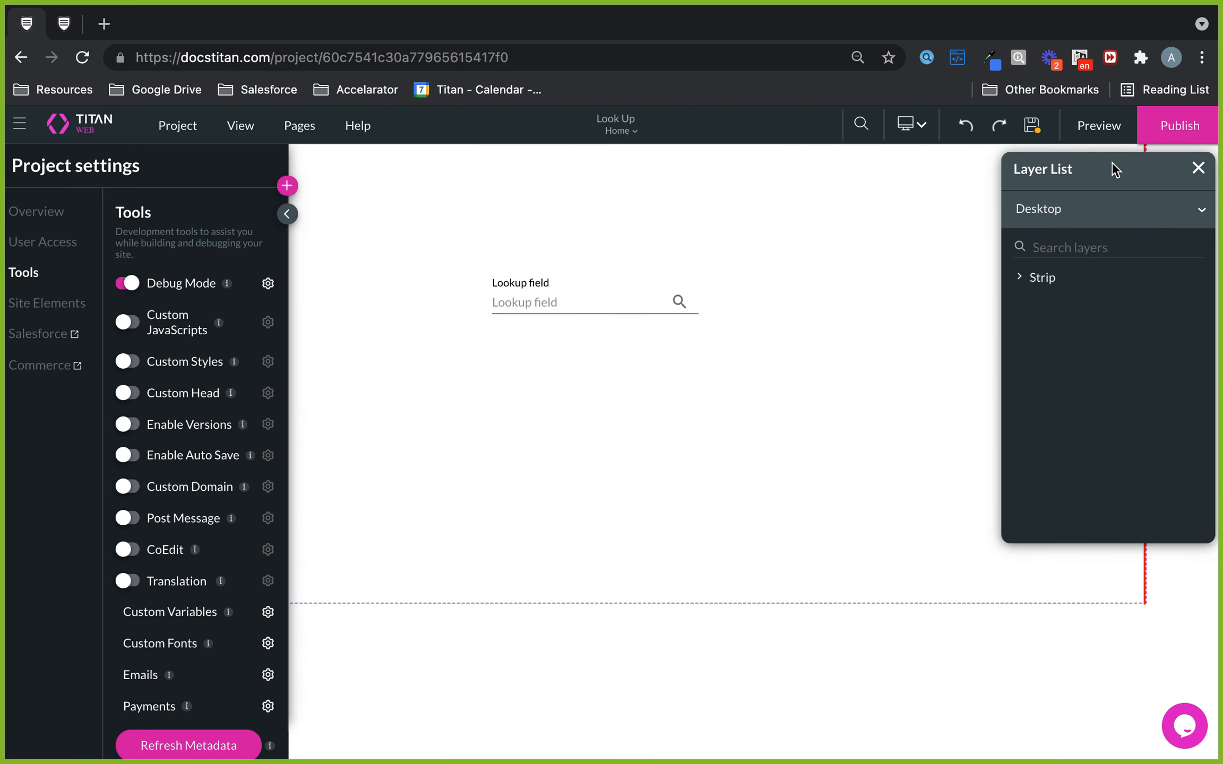
Preview the project and inspect the globalaccid and globalaccname parameters in its debug data.
click(1112, 125)
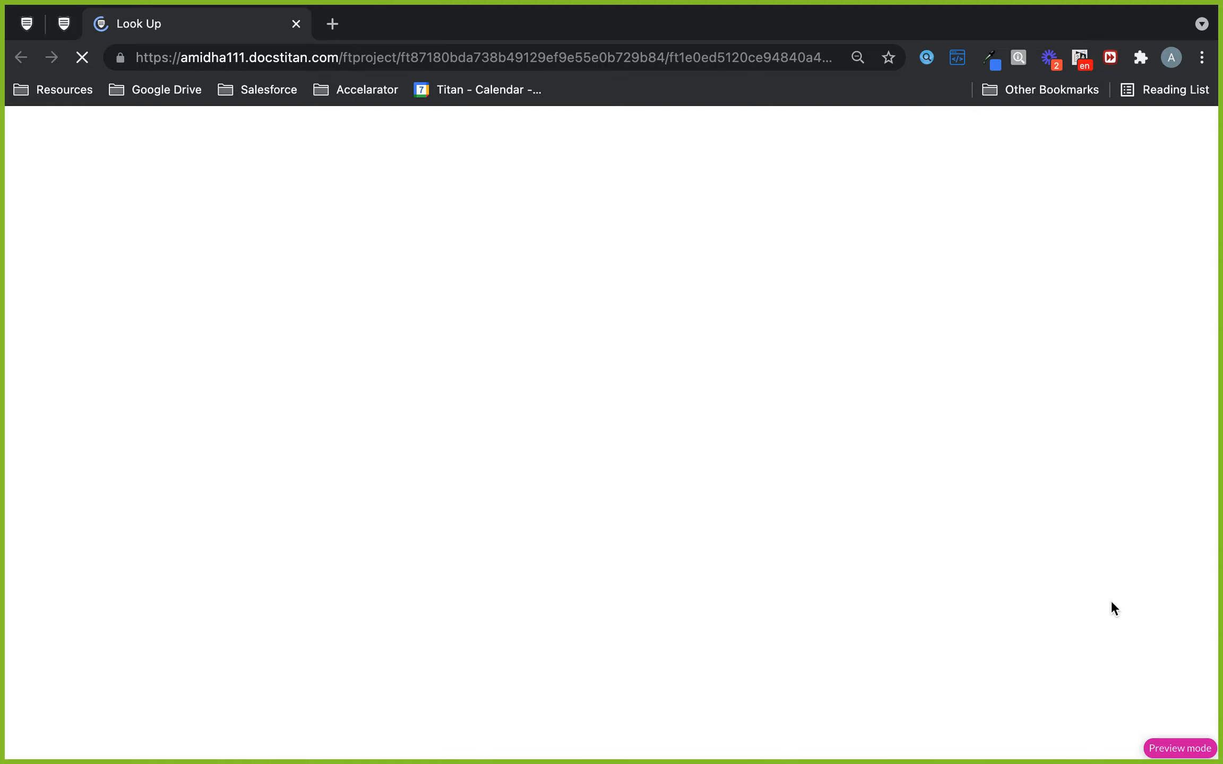
click(1184, 713)
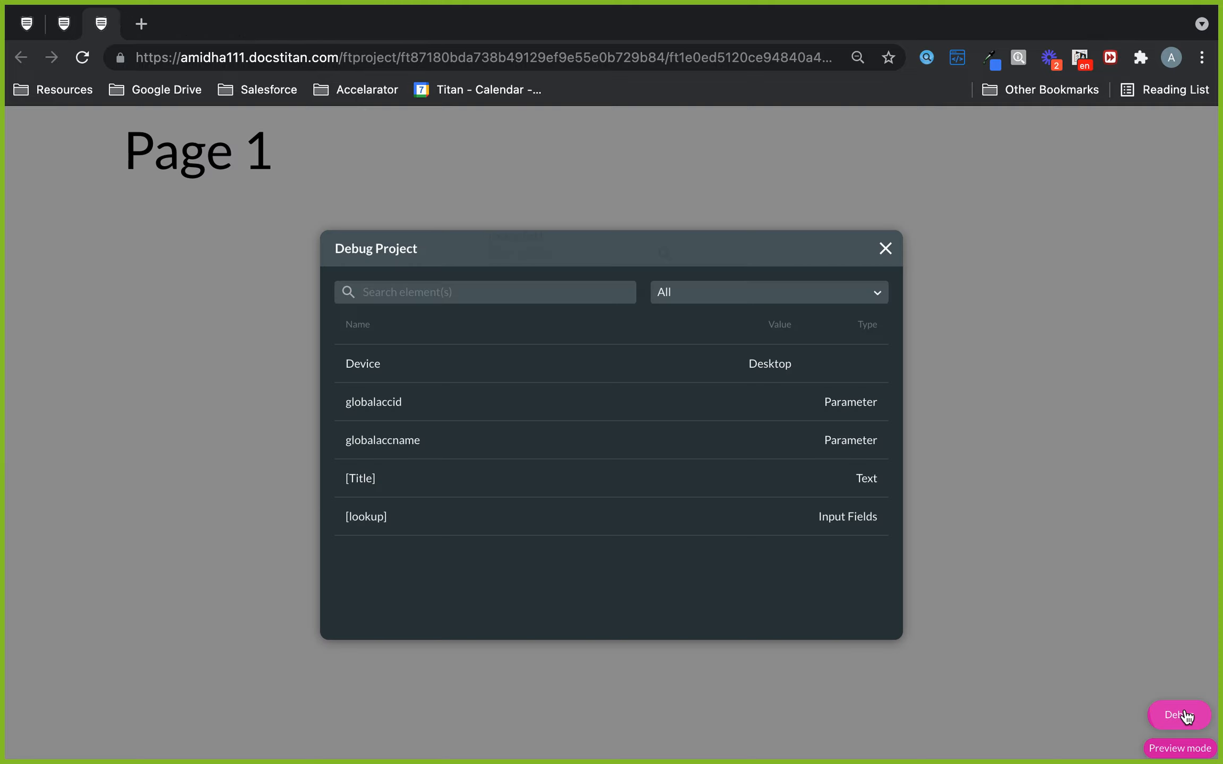
drag(354, 401, 440, 414)
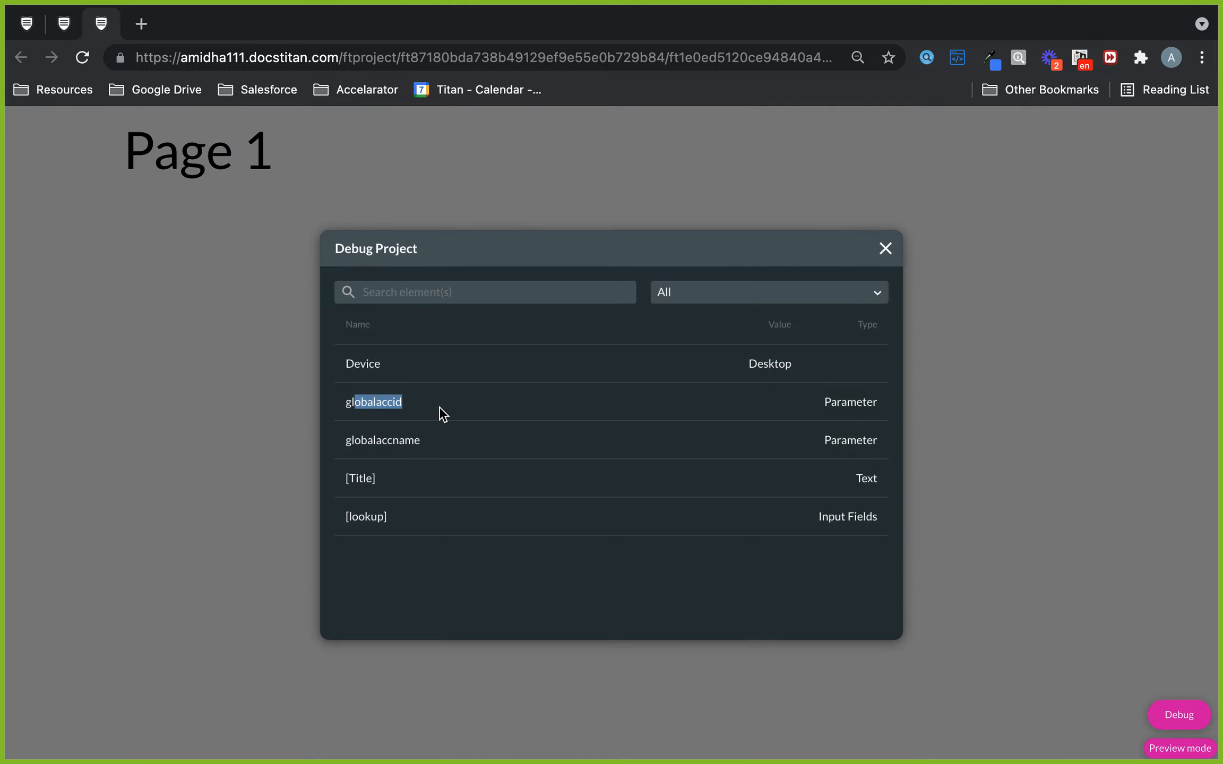
drag(349, 440, 464, 450)
click(882, 250)
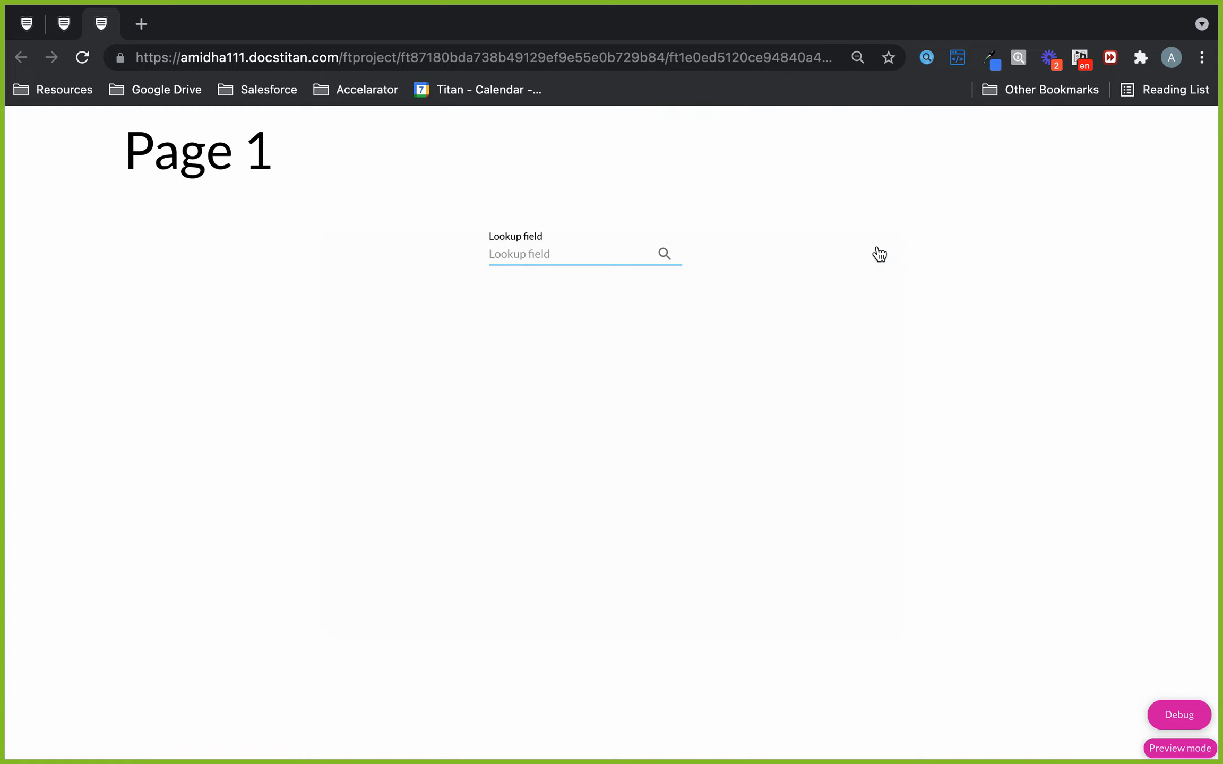
Enter "ACC na" in the lookup field, open Page 2 from its suggestions, and create an account named "ACC Yes".
text(ACC)
text( na)
click(535, 284)
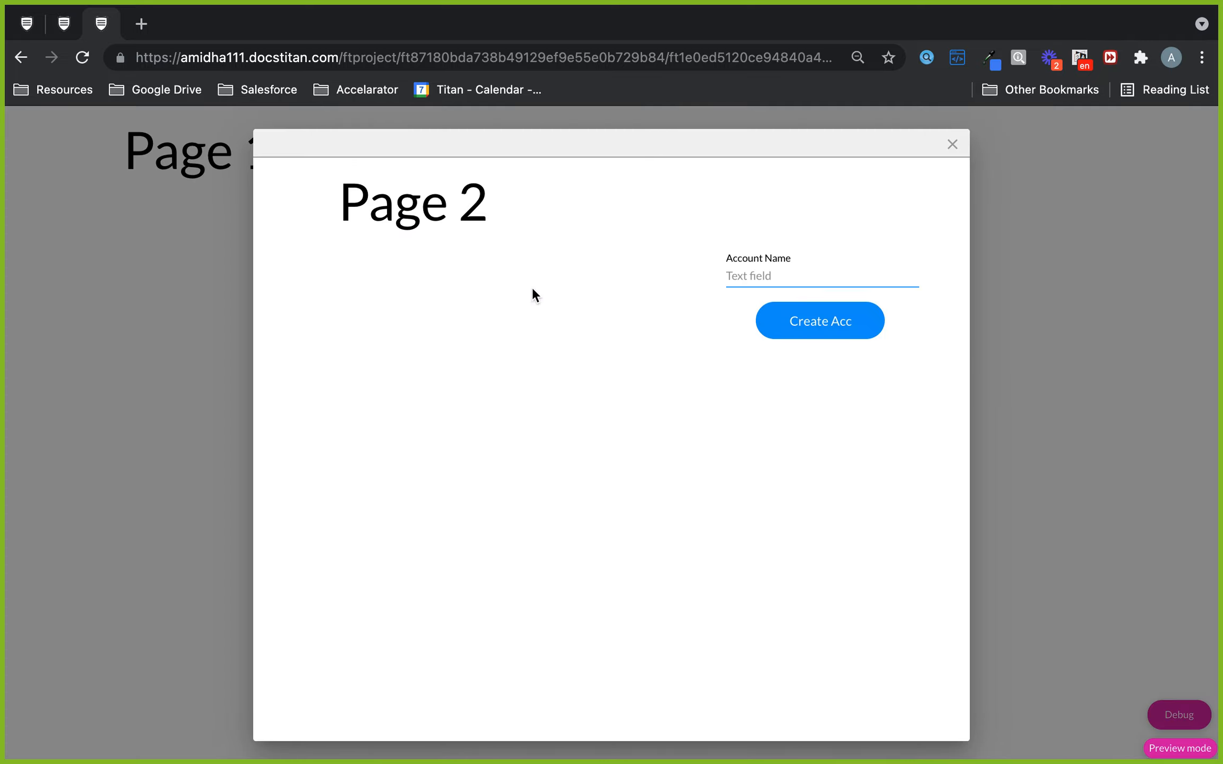
click(783, 275)
text(ACC Yes)
click(825, 327)
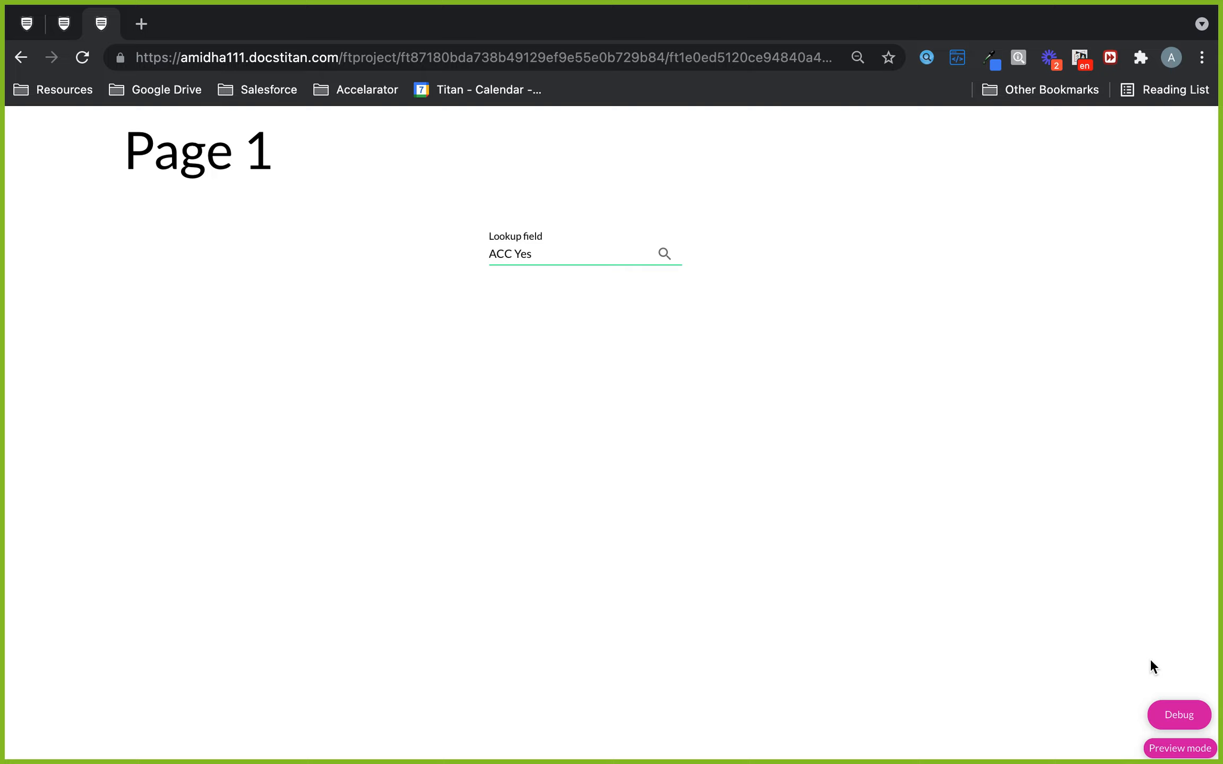
Compare the lookup field's account name with the value and text stored for the lookup in the debug data.
click(1163, 711)
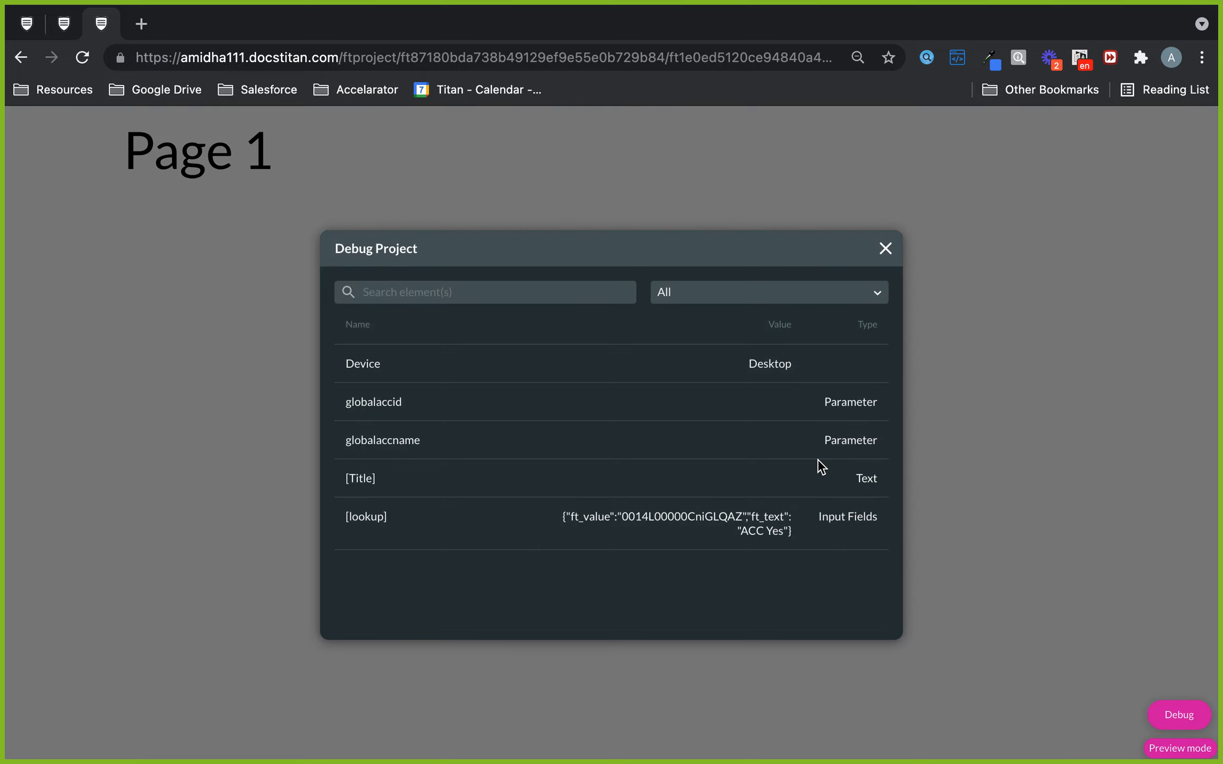
click(886, 249)
drag(488, 254, 566, 253)
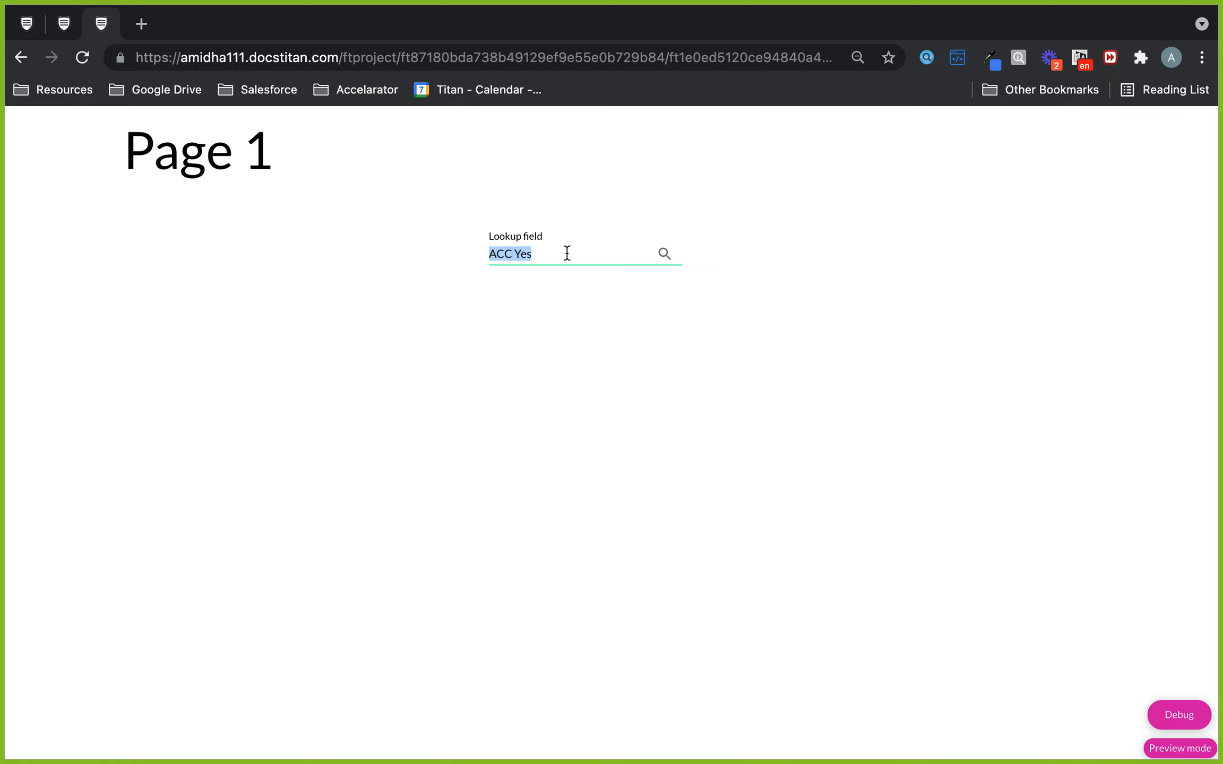
click(581, 305)
click(1177, 715)
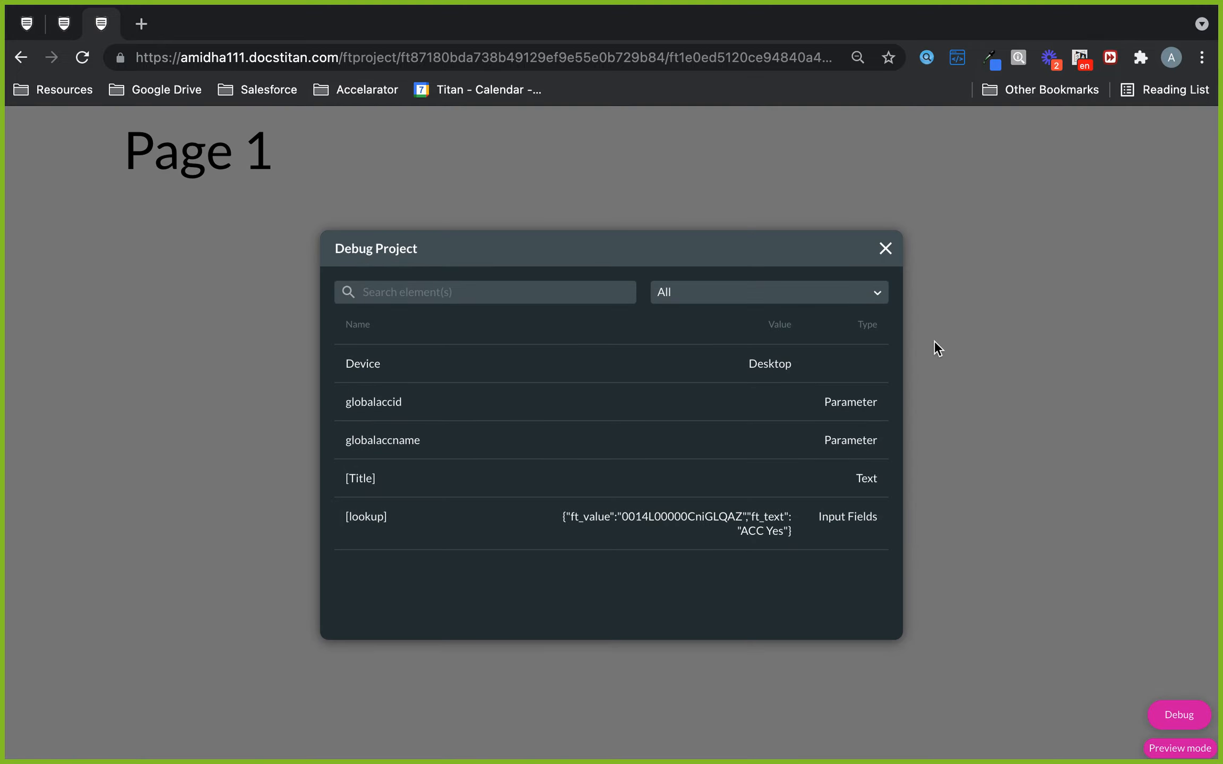
click(885, 249)
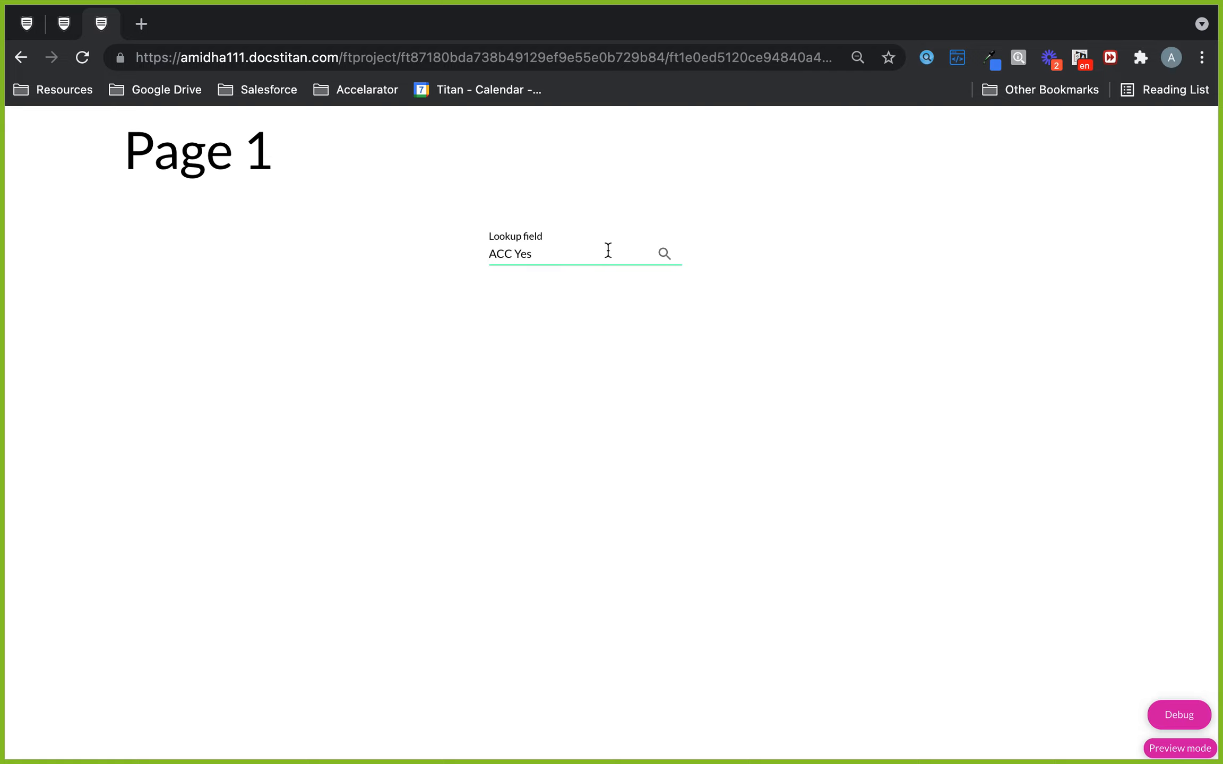
Check the selected account in the lookup's search dialog and review the project's parameters in the debug data again.
click(668, 257)
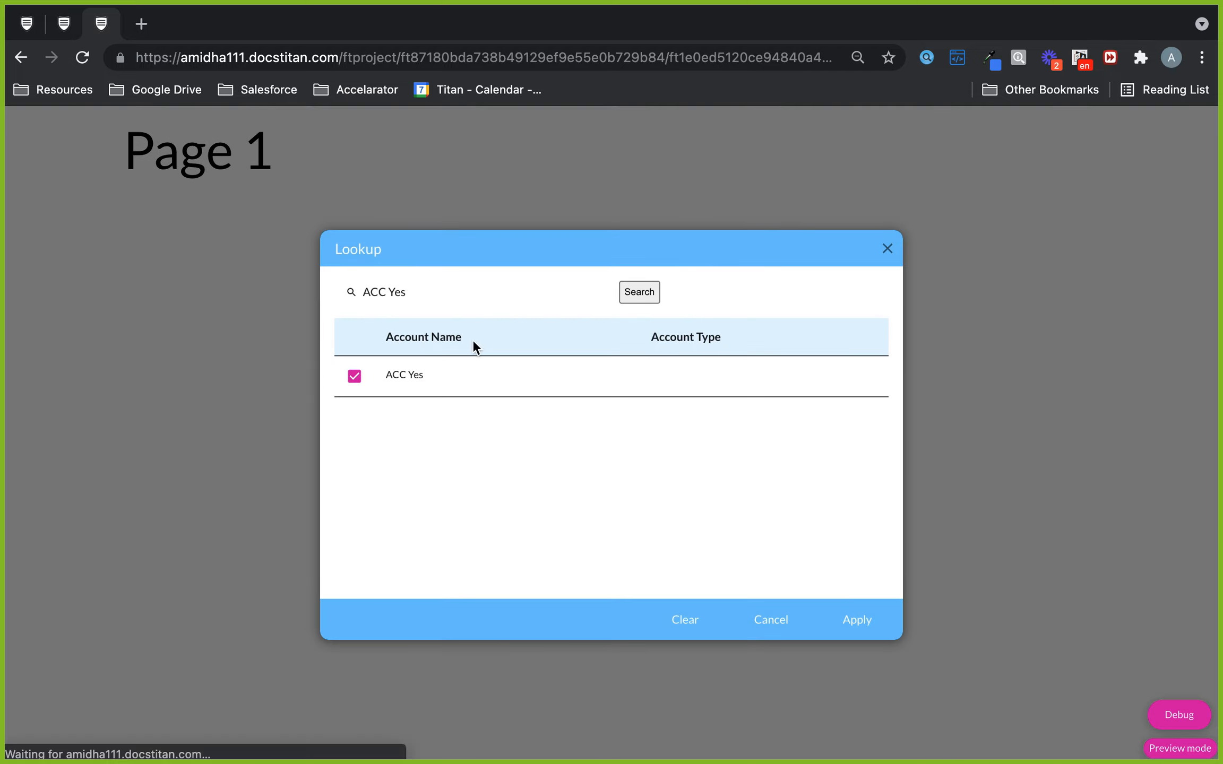
click(886, 248)
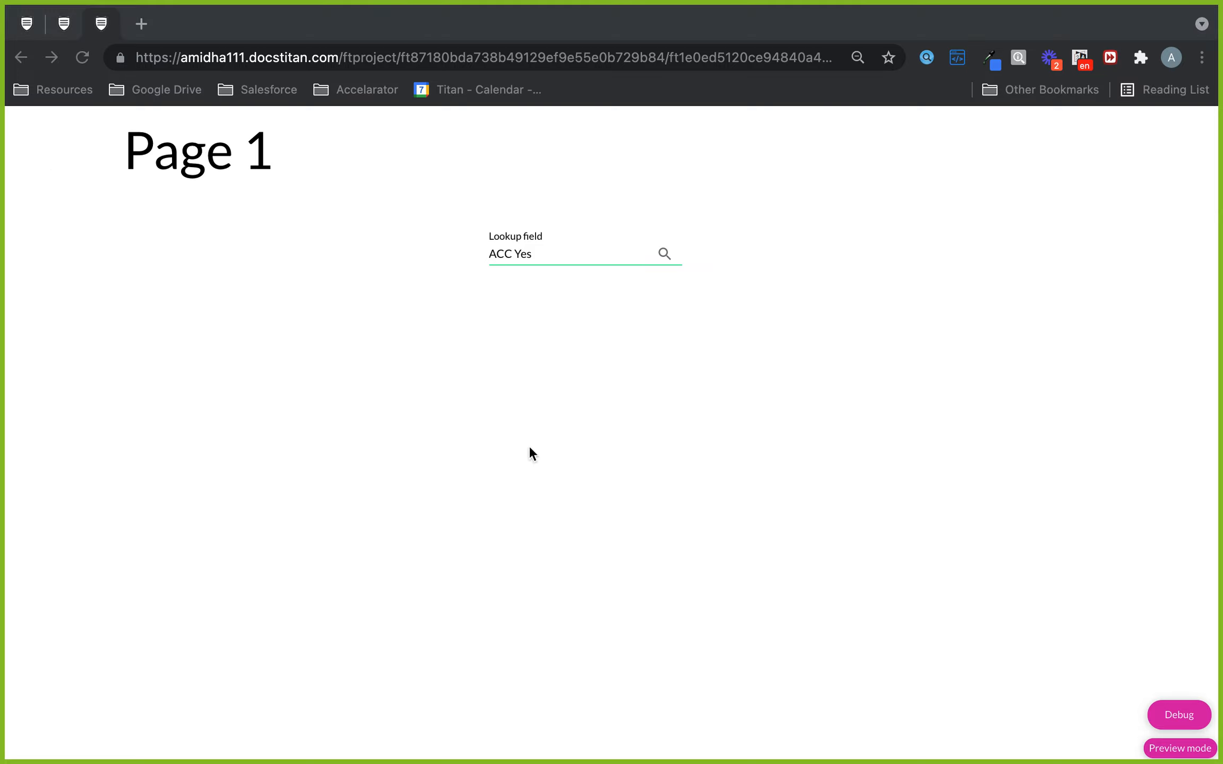
click(1168, 716)
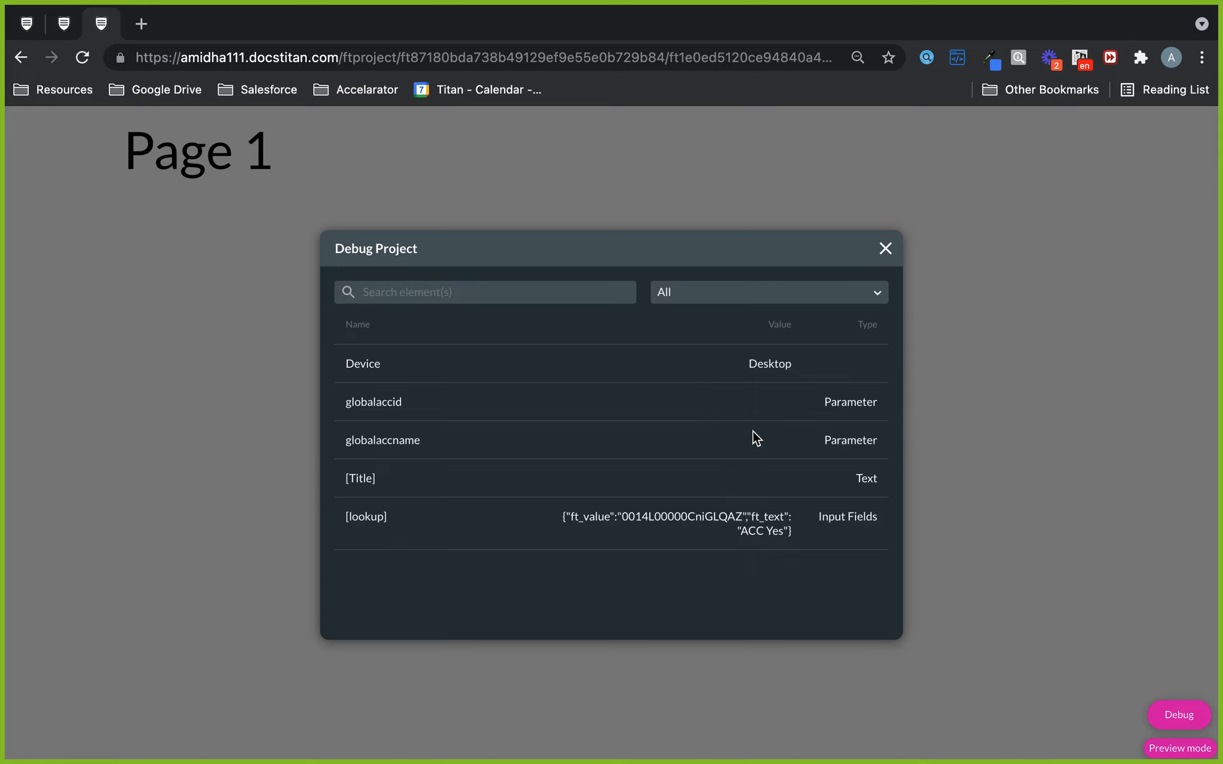
click(885, 250)
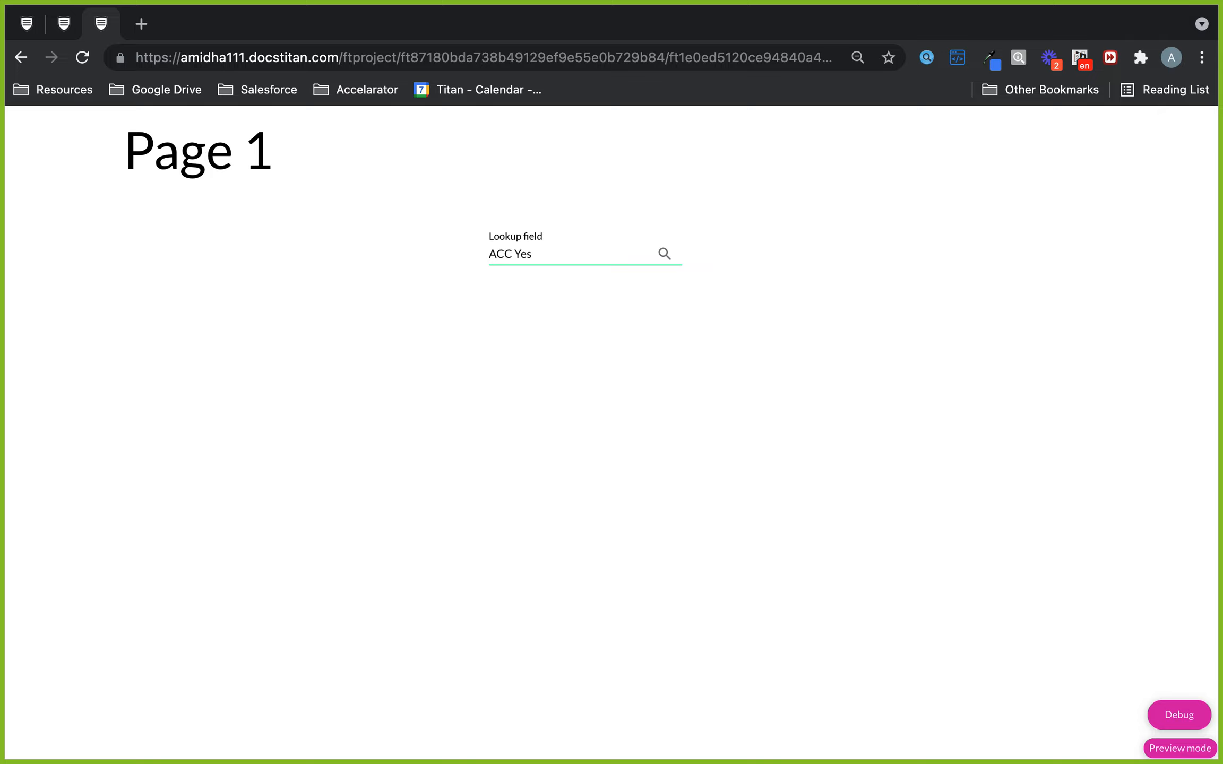